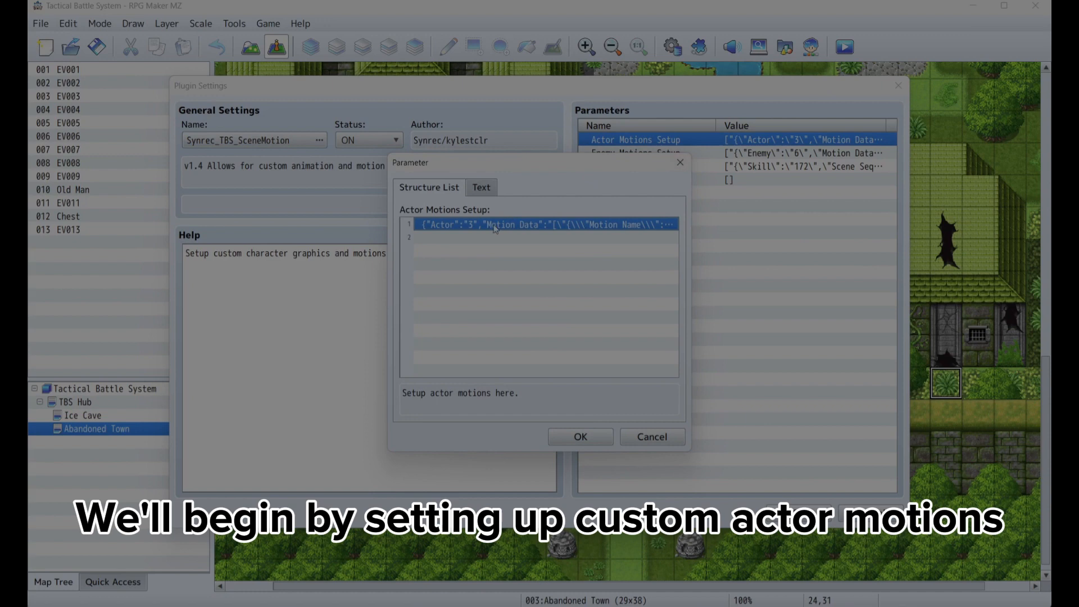
# - Inspect the first actor motion entry, its idle motion settings and the idle character file image
pyautogui.doubleClick(495, 229)
pyautogui.doubleClick(492, 235)
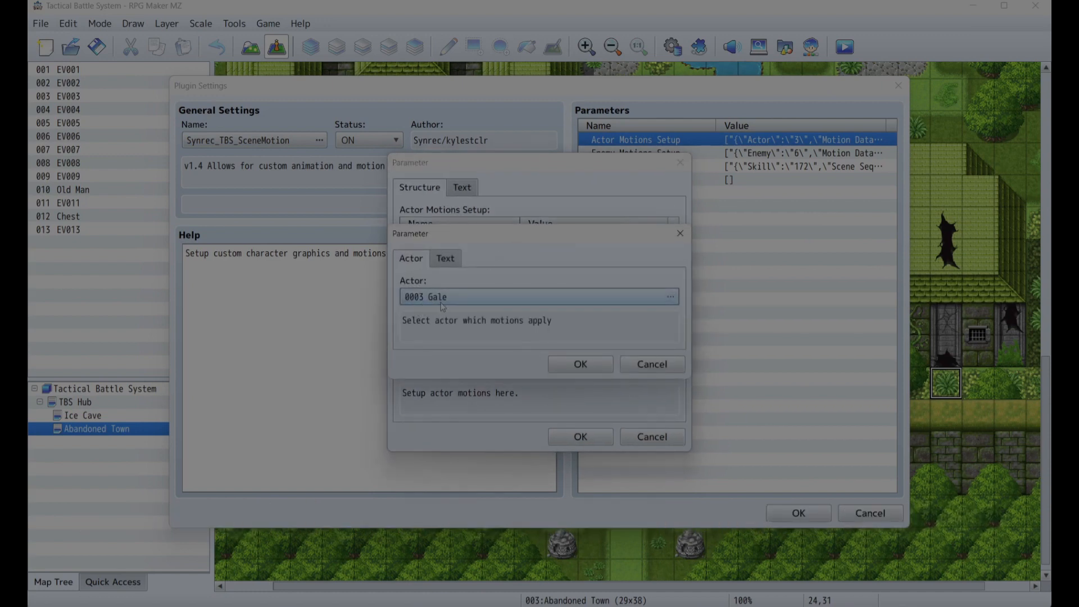
pyautogui.click(568, 368)
pyautogui.doubleClick(556, 252)
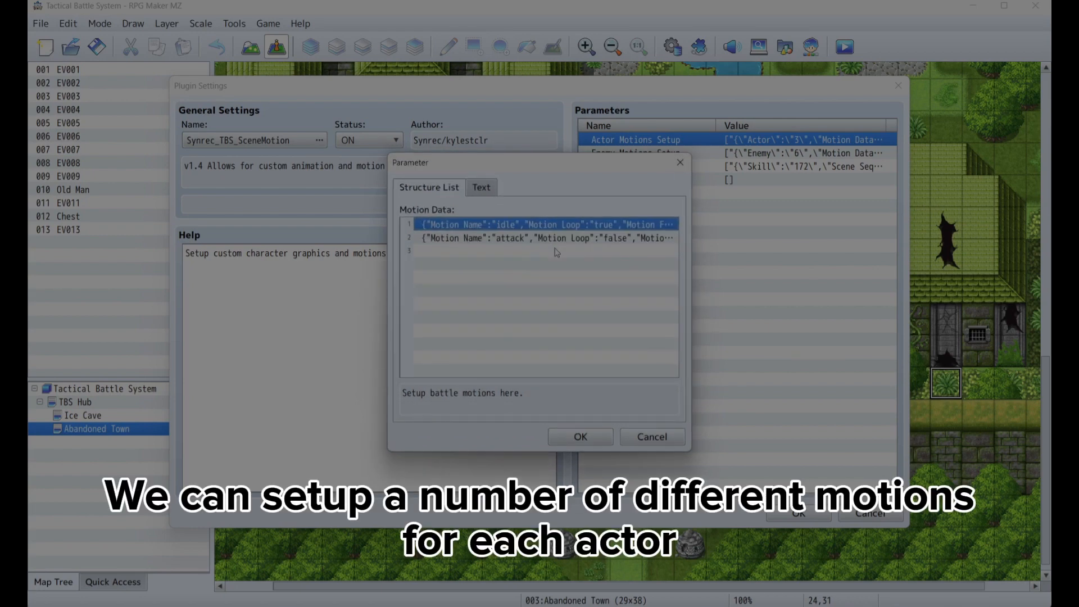
pyautogui.doubleClick(565, 228)
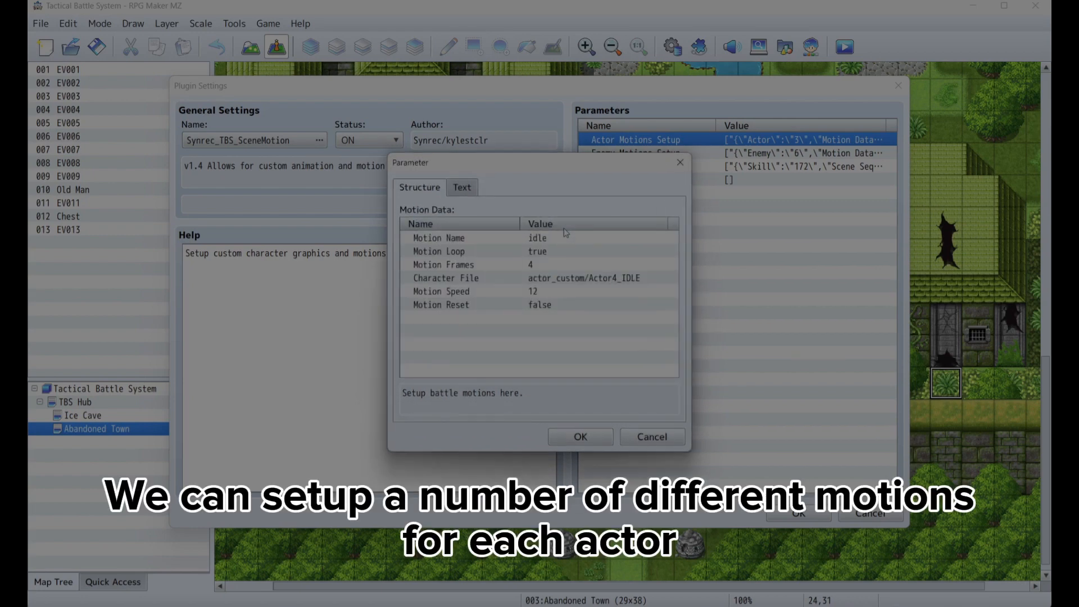
pyautogui.click(572, 285)
pyautogui.doubleClick(573, 284)
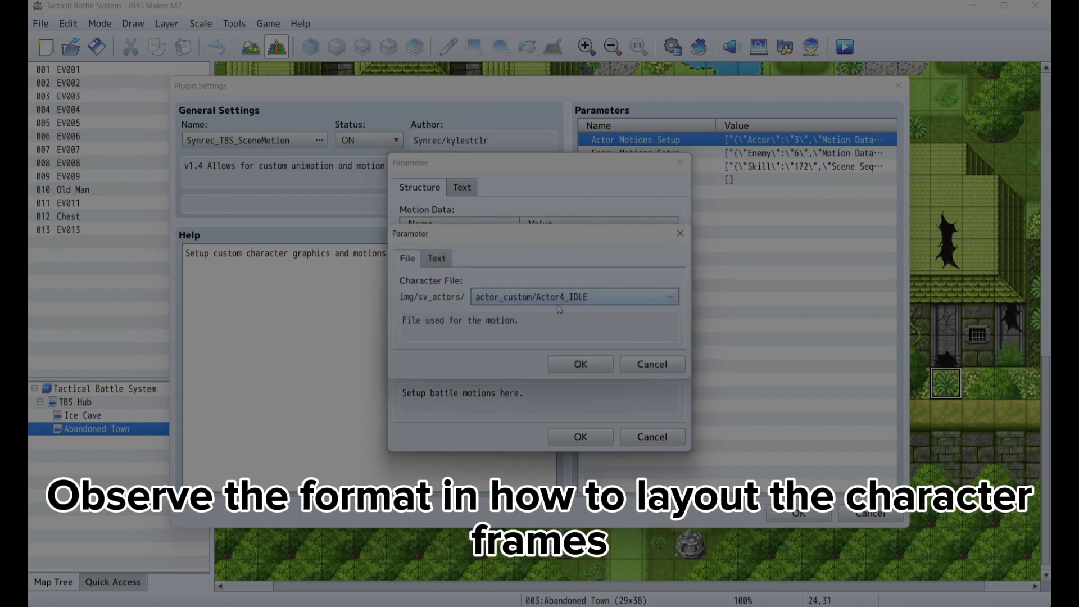
pyautogui.doubleClick(559, 302)
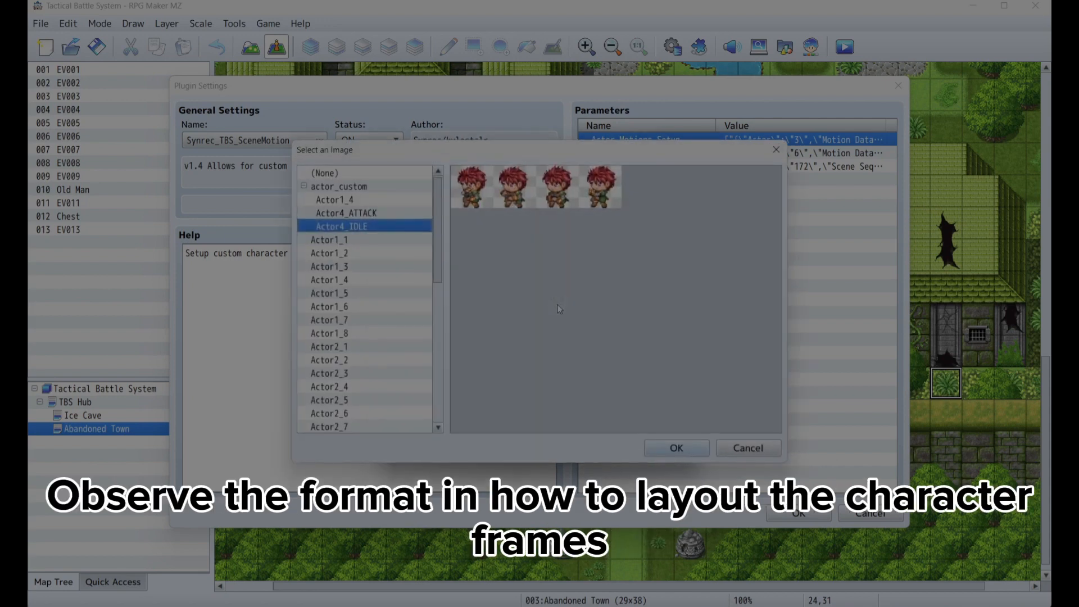
pyautogui.click(748, 448)
pyautogui.click(650, 364)
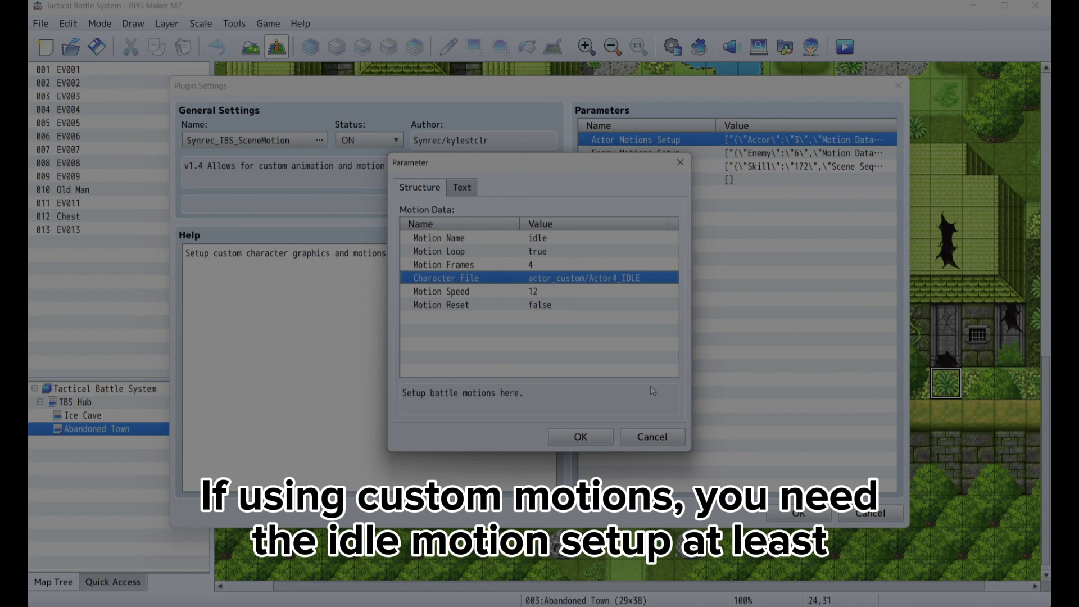
pyautogui.click(652, 437)
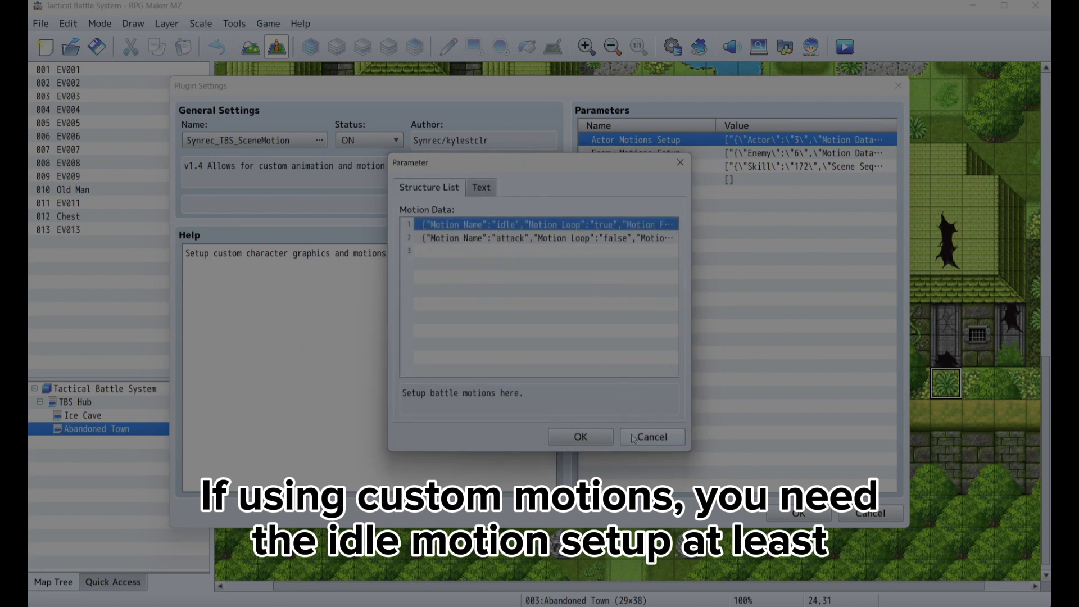
pyautogui.click(633, 438)
# - Change the actor motion entry's actor to 0004 Michelle
pyautogui.doubleClick(517, 236)
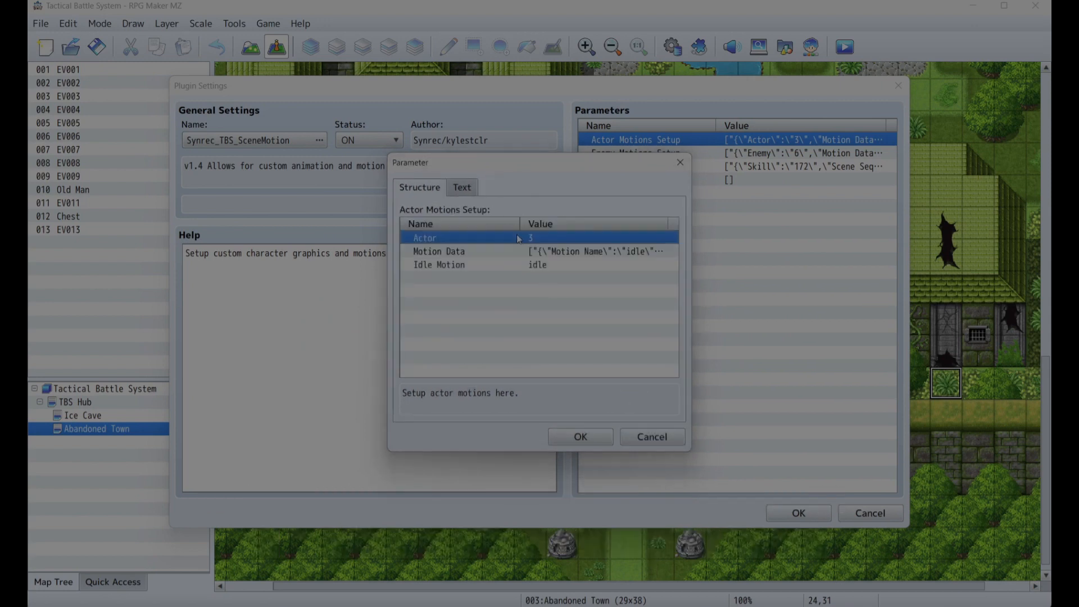
pyautogui.click(479, 298)
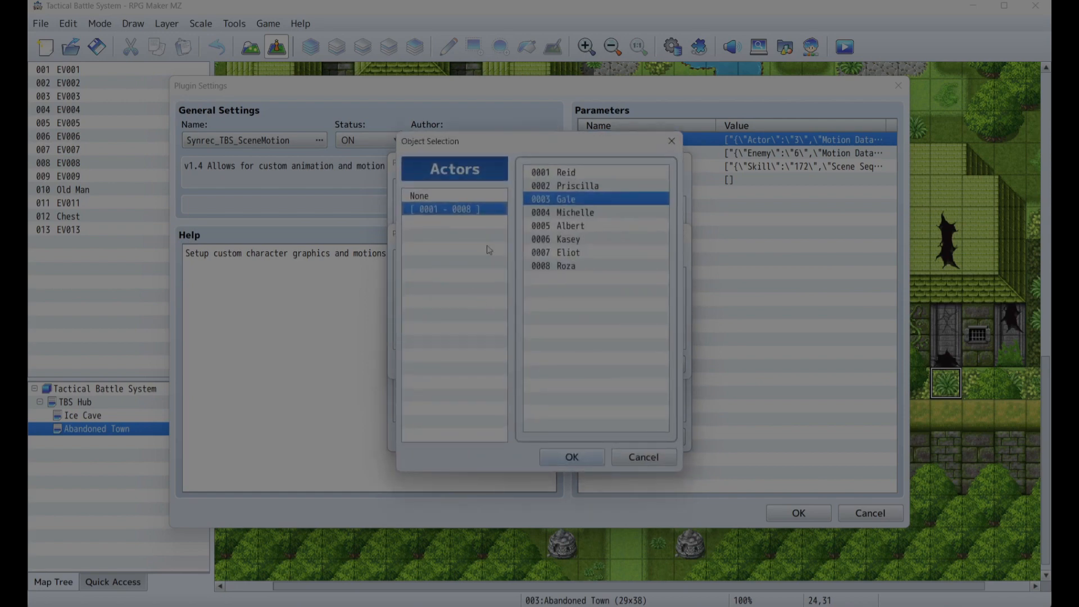
pyautogui.doubleClick(557, 214)
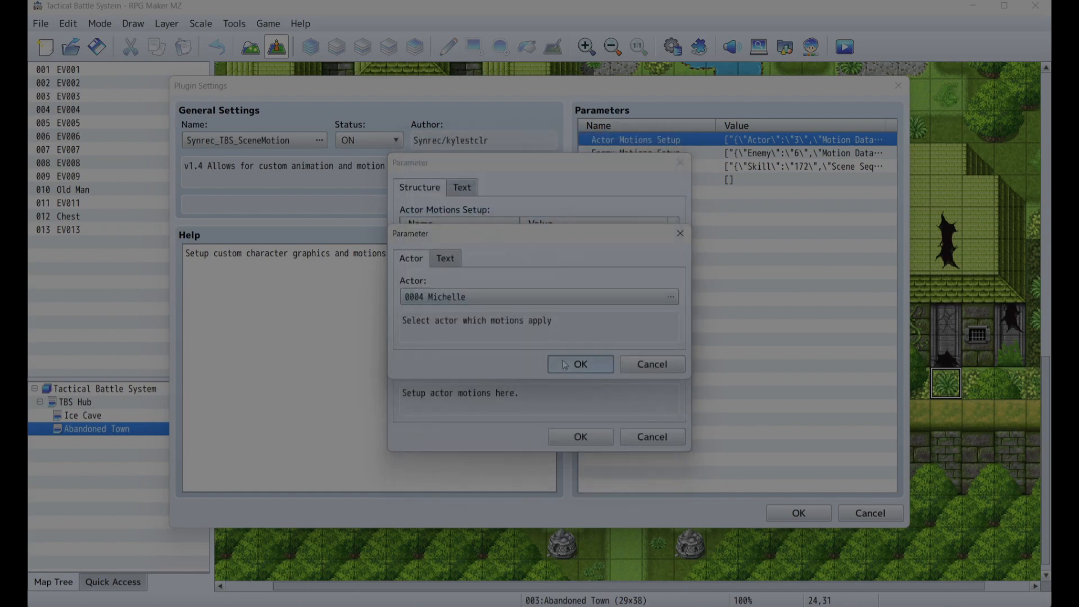
pyautogui.click(566, 365)
# - Inspect the idle motion's Motion Name and the entry's Idle Motion name
pyautogui.click(553, 253)
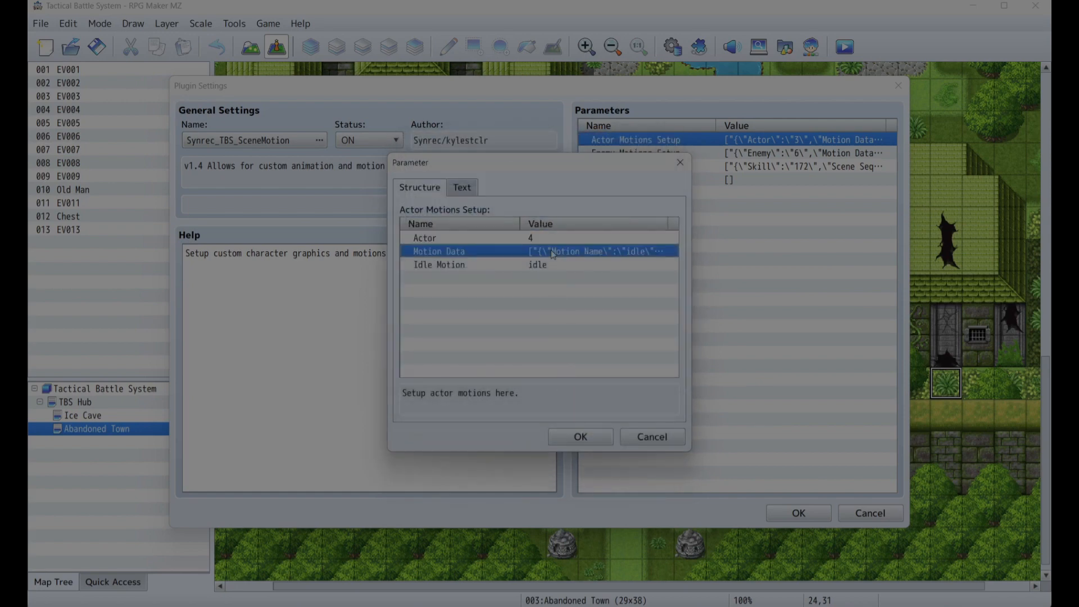
pyautogui.doubleClick(553, 253)
pyautogui.doubleClick(546, 226)
pyautogui.click(534, 240)
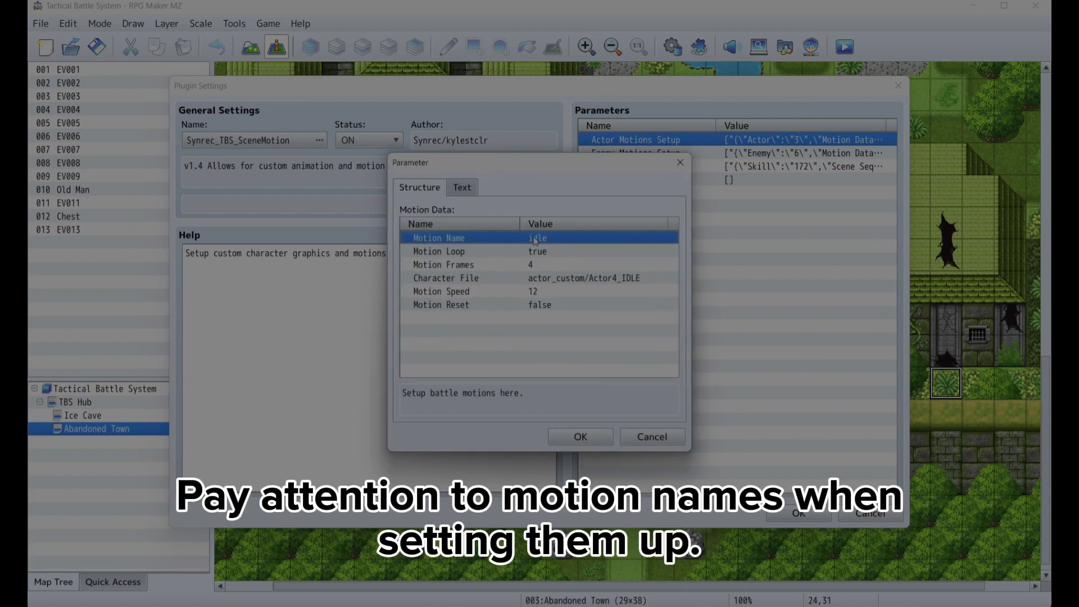
pyautogui.doubleClick(536, 245)
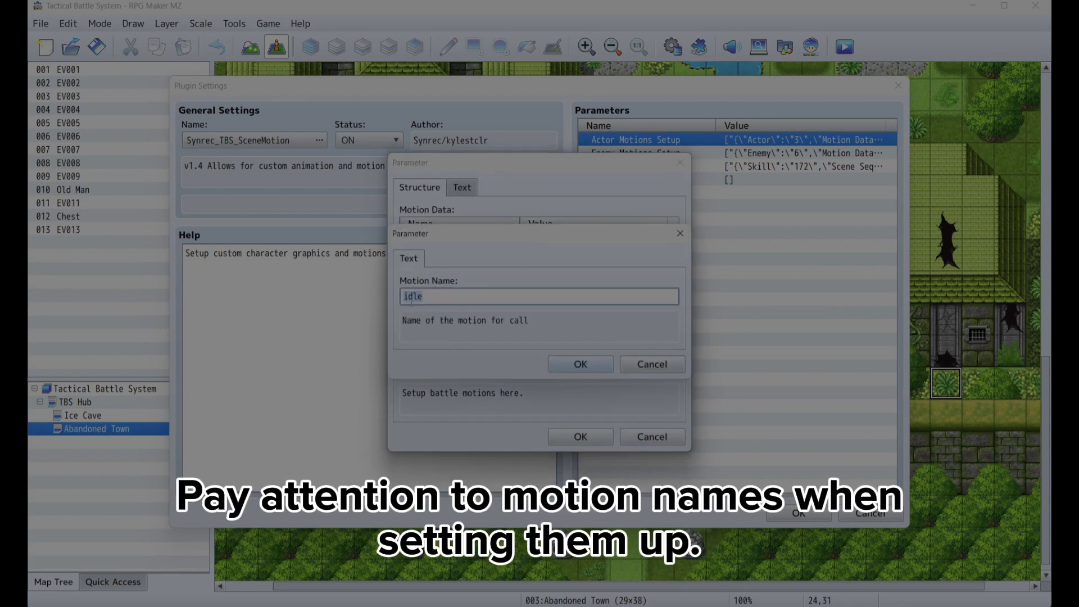
pyautogui.click(569, 364)
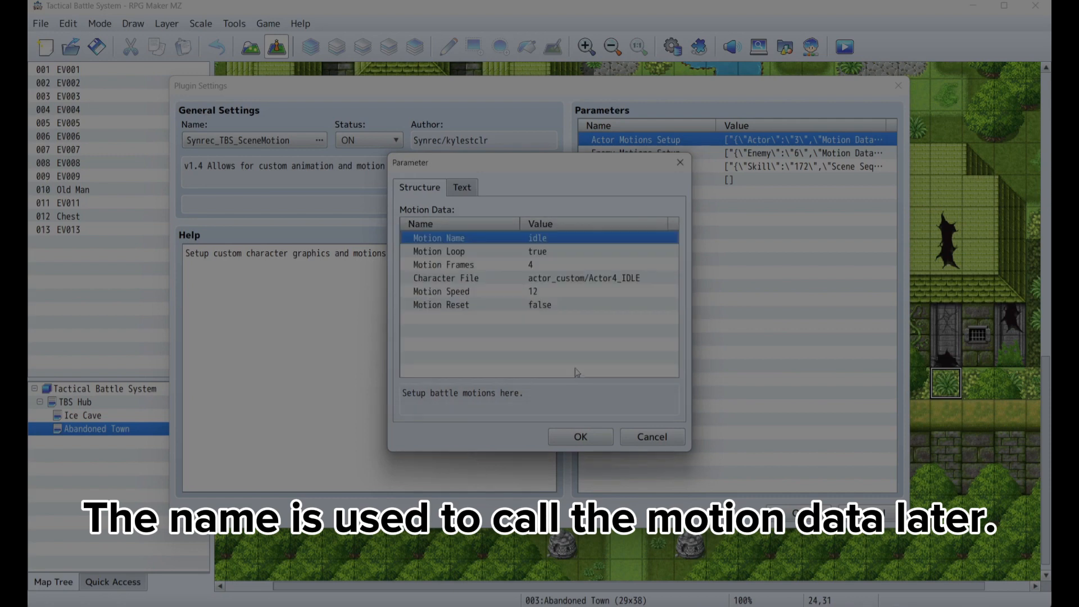
pyautogui.click(580, 441)
pyautogui.click(580, 441)
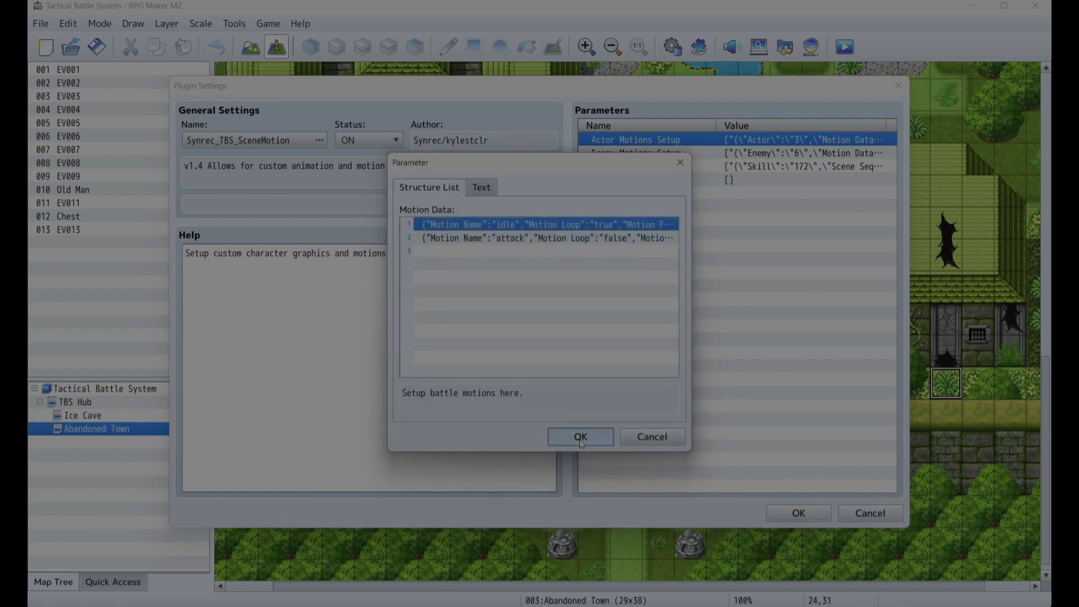
pyautogui.click(528, 265)
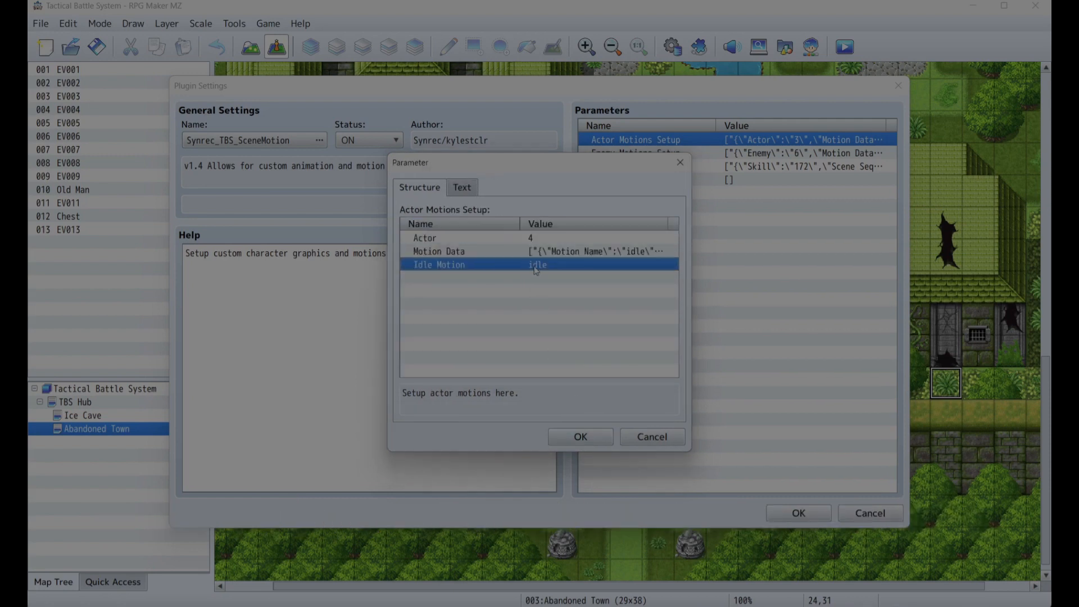
pyautogui.doubleClick(530, 266)
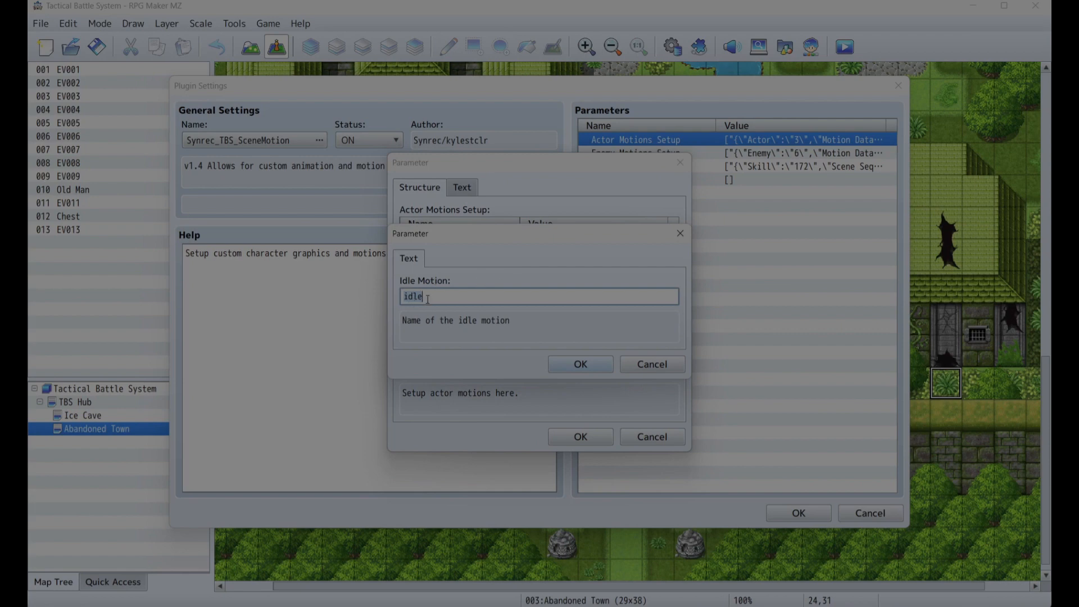
pyautogui.click(580, 364)
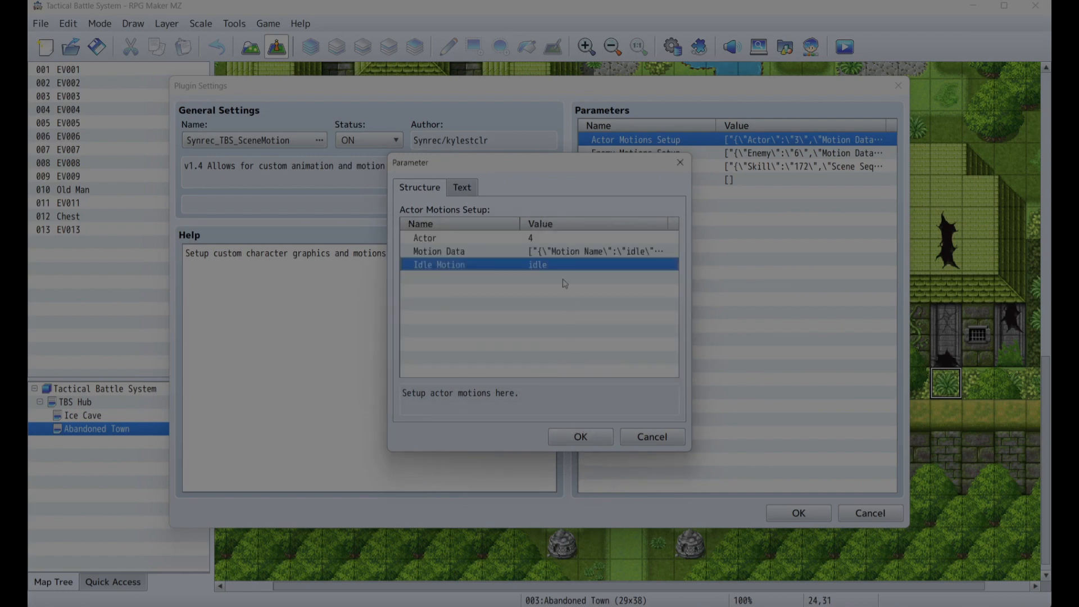
# - Review the attack motion's character file actor_custom/Actor4_ATTACK and apply the actor motions setup
pyautogui.doubleClick(559, 251)
pyautogui.doubleClick(462, 242)
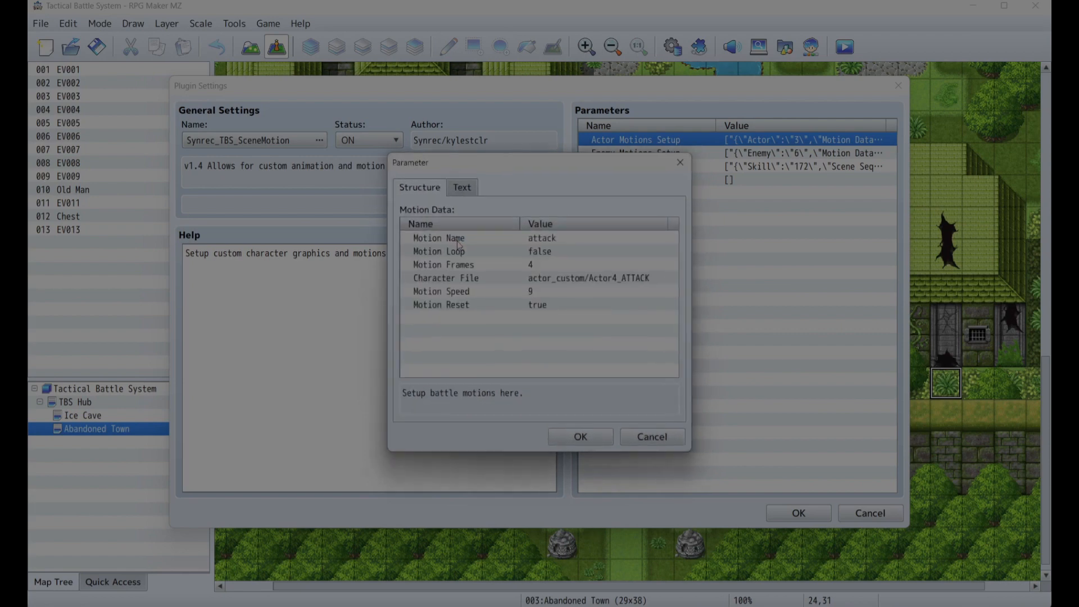
pyautogui.click(579, 279)
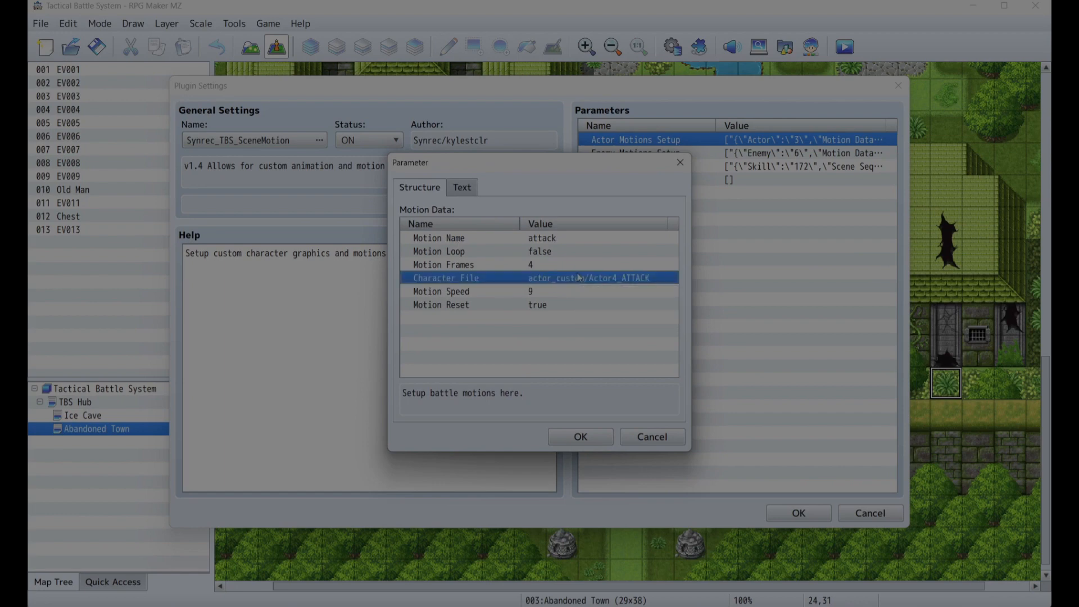
pyautogui.doubleClick(543, 279)
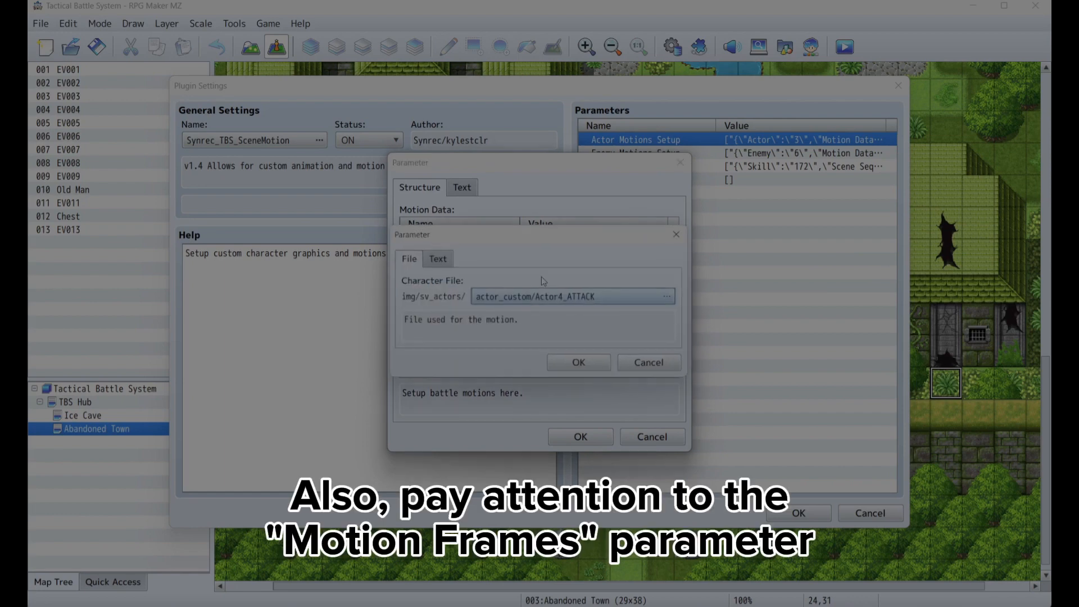
pyautogui.doubleClick(531, 297)
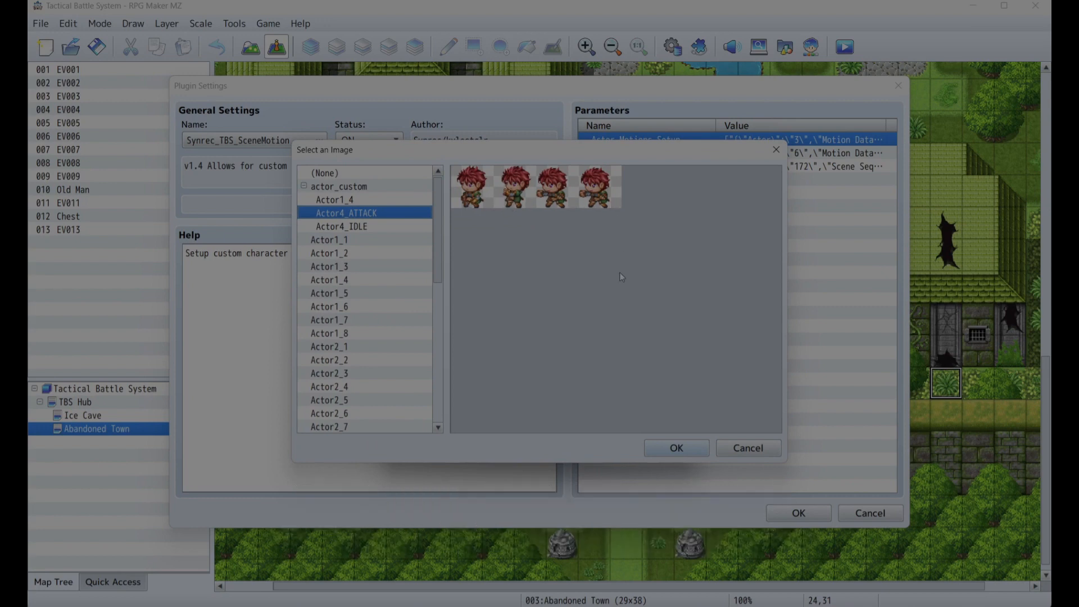
pyautogui.click(662, 449)
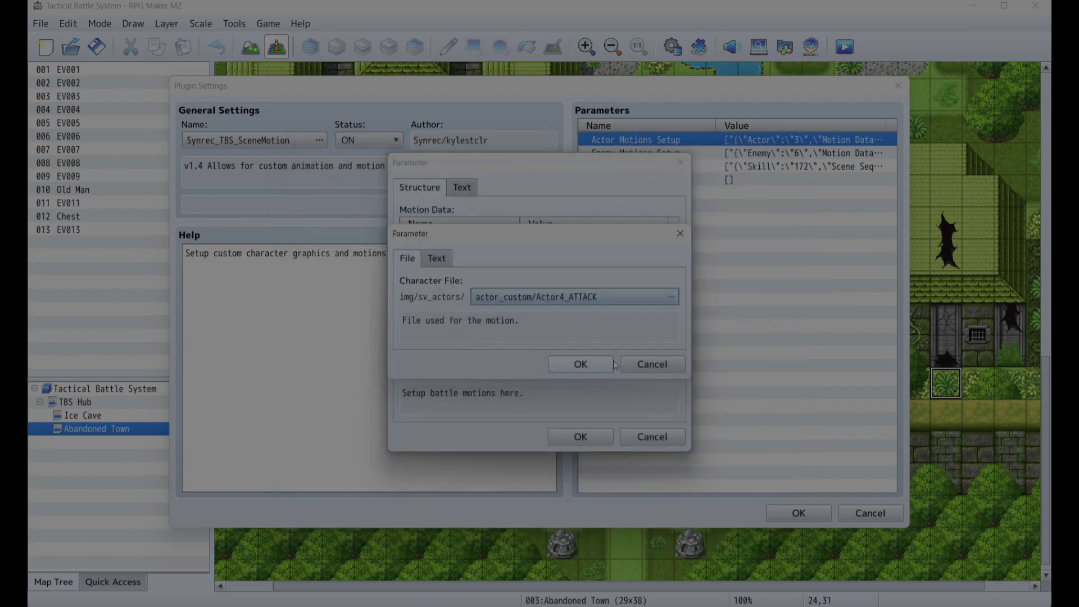
pyautogui.click(598, 369)
pyautogui.click(591, 437)
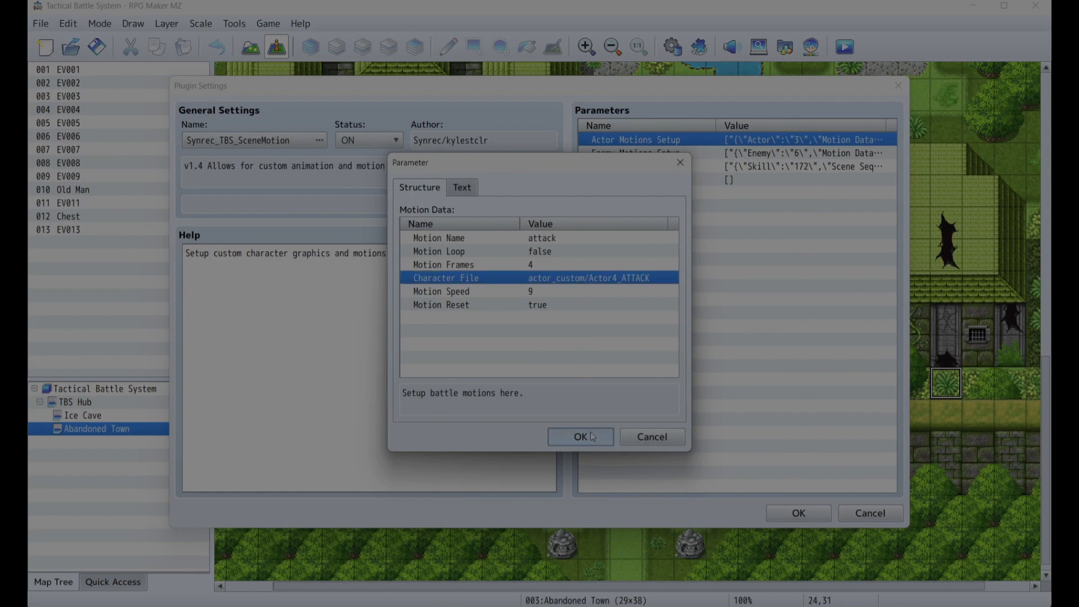
pyautogui.click(592, 436)
pyautogui.click(590, 436)
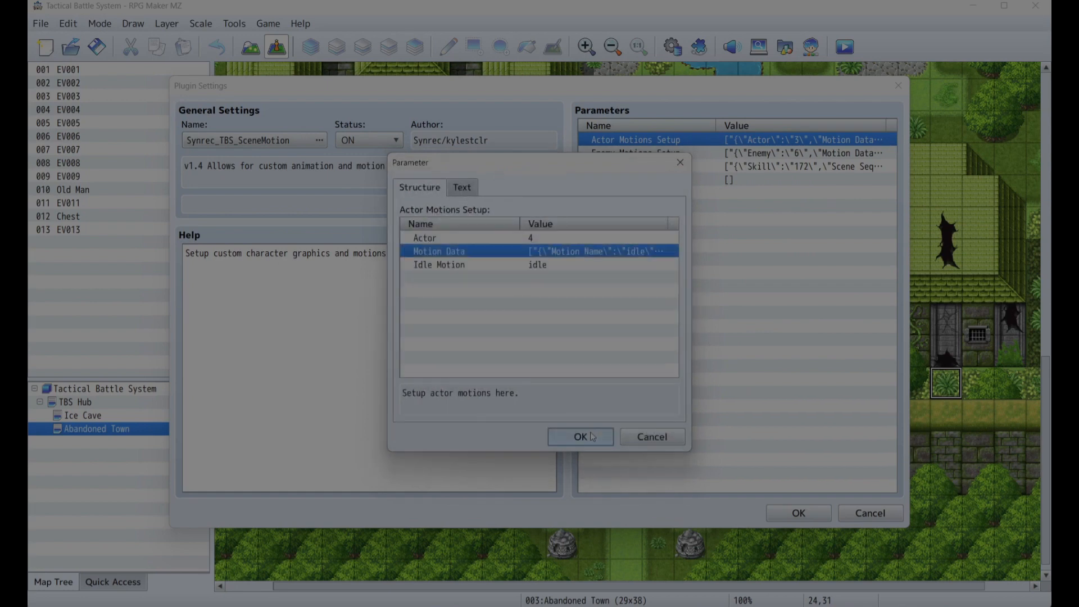
pyautogui.click(591, 437)
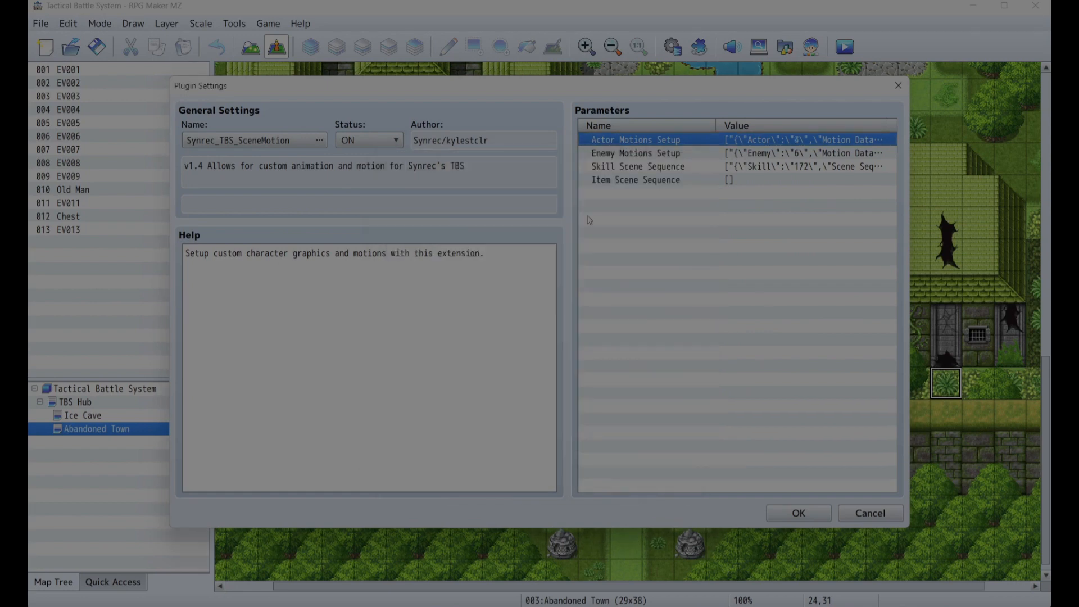
# - Inspect the enemy motion entry's idle motion and its character file enemy_custom/enemy6_IDLE
pyautogui.doubleClick(620, 153)
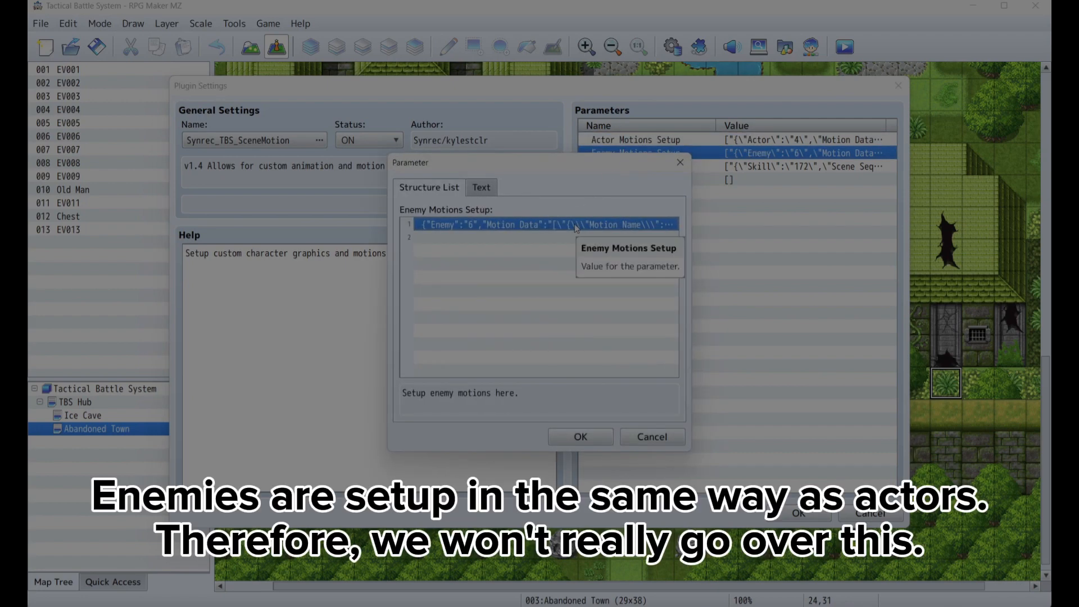
pyautogui.doubleClick(576, 225)
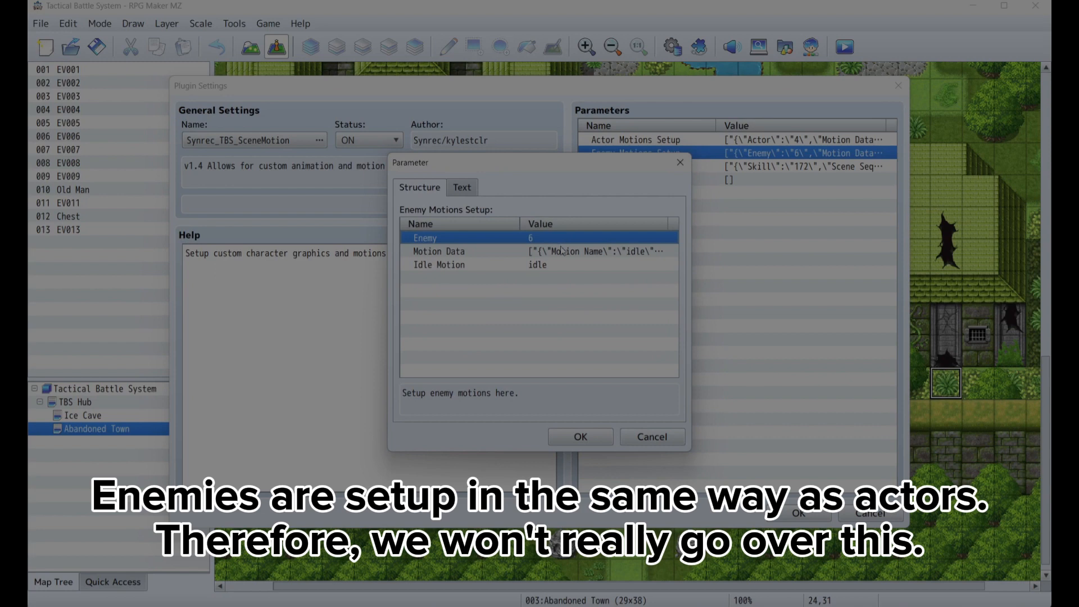
pyautogui.doubleClick(562, 251)
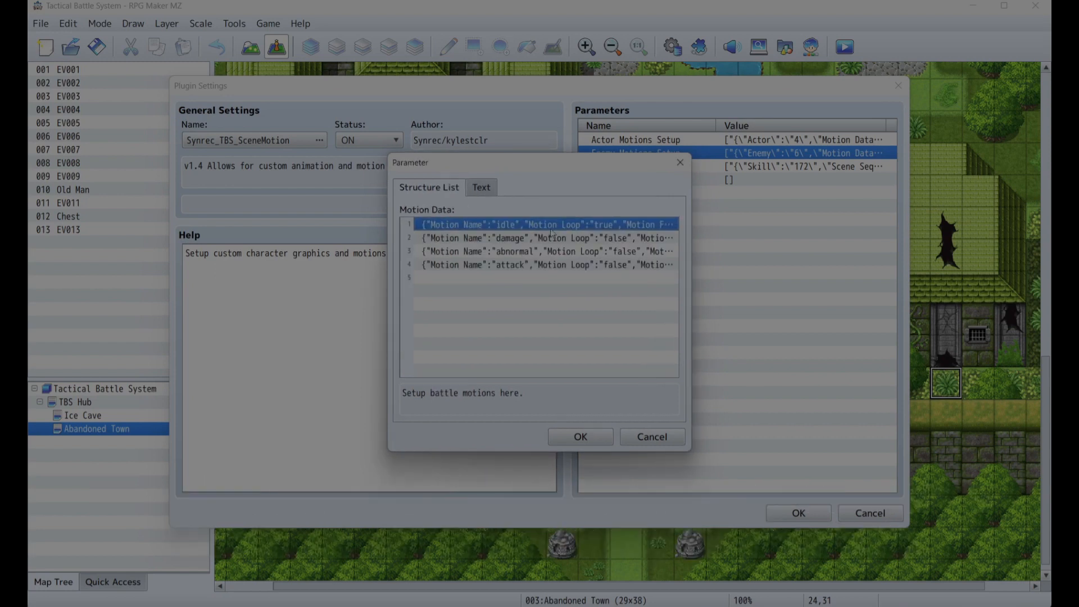
pyautogui.doubleClick(551, 225)
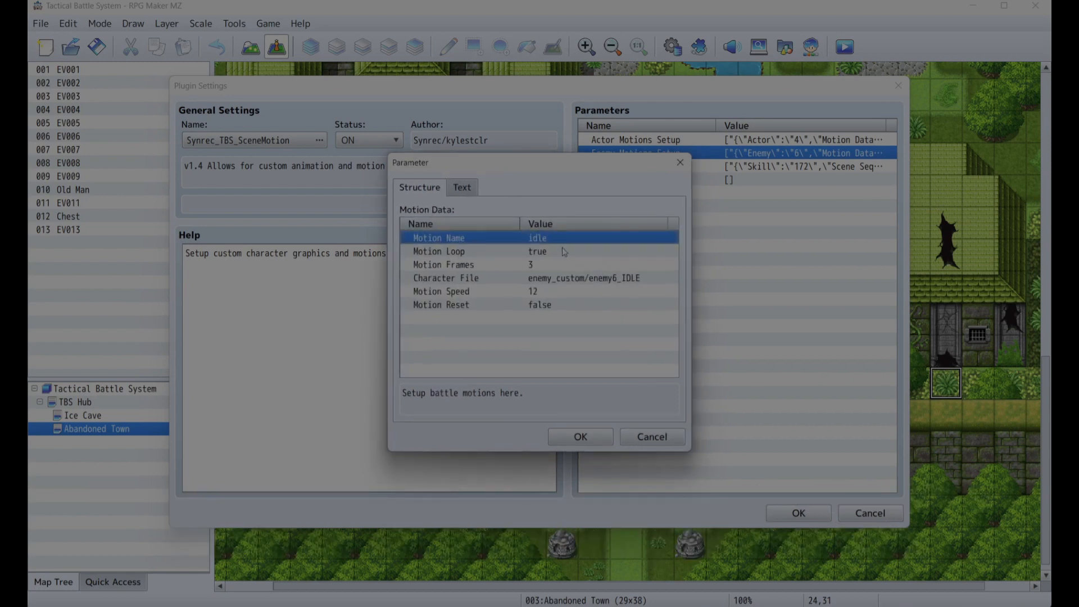
pyautogui.doubleClick(572, 282)
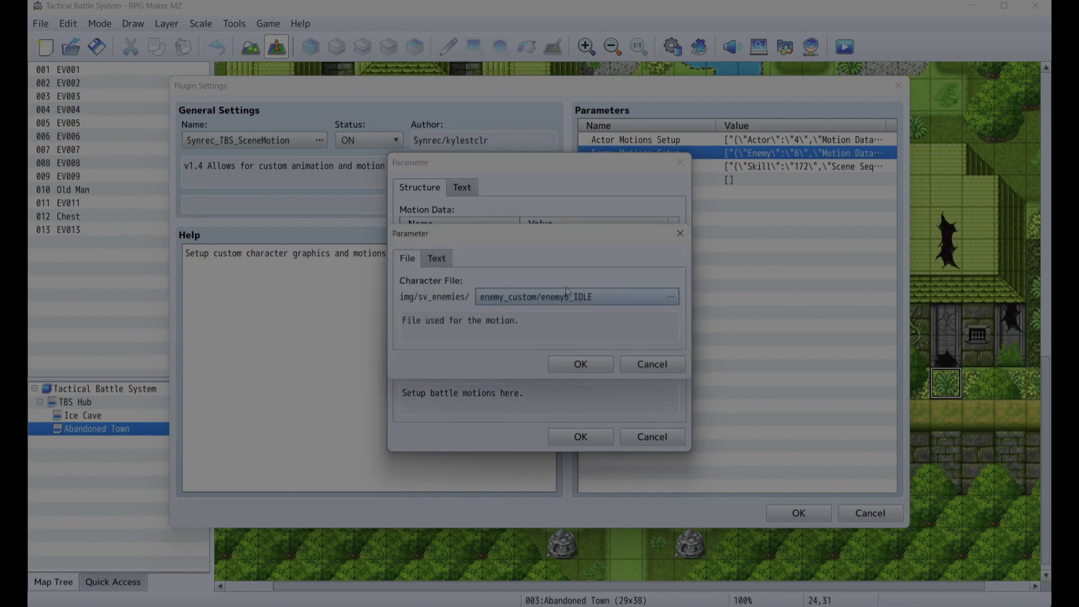
pyautogui.doubleClick(567, 295)
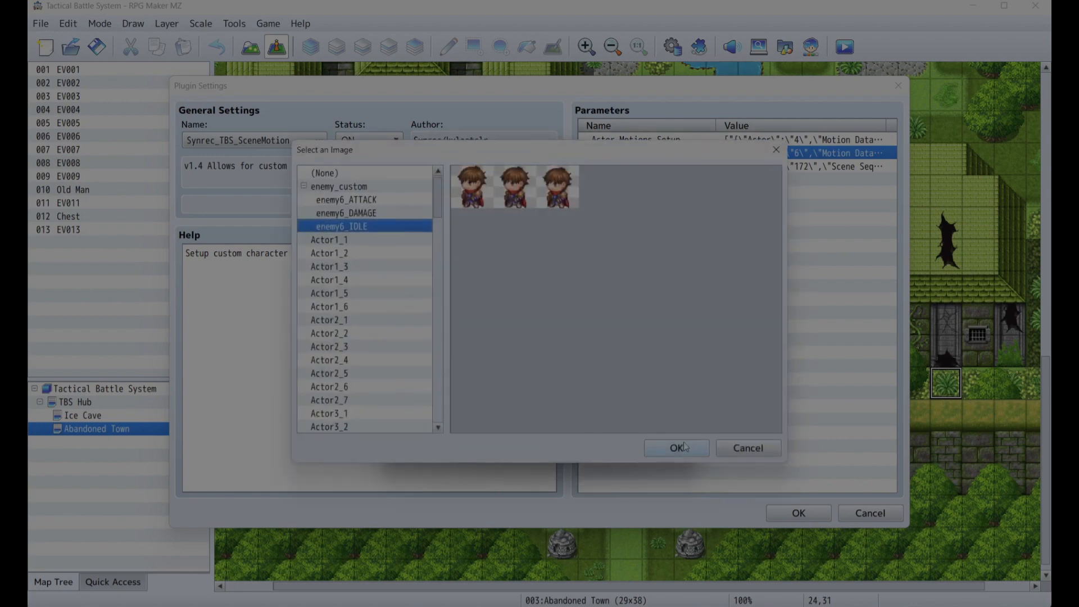
pyautogui.click(684, 446)
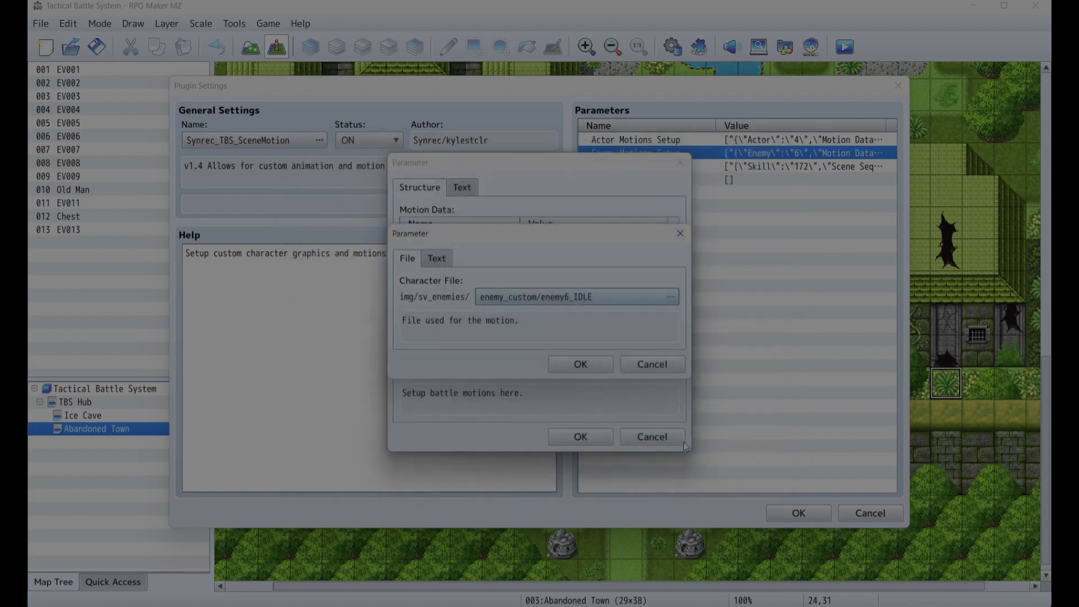
pyautogui.click(589, 368)
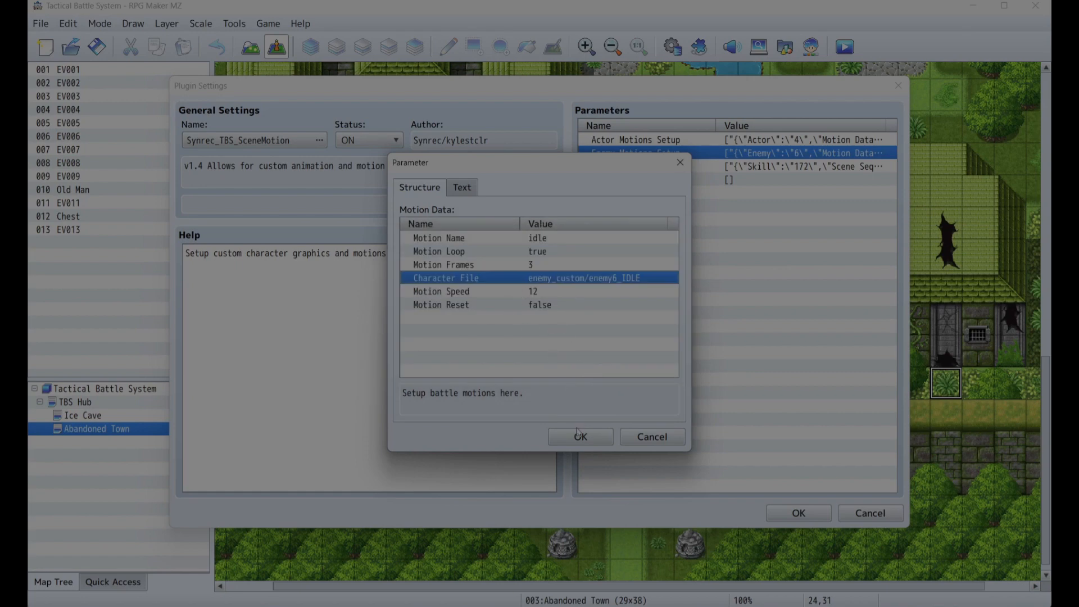
pyautogui.click(576, 436)
pyautogui.click(568, 435)
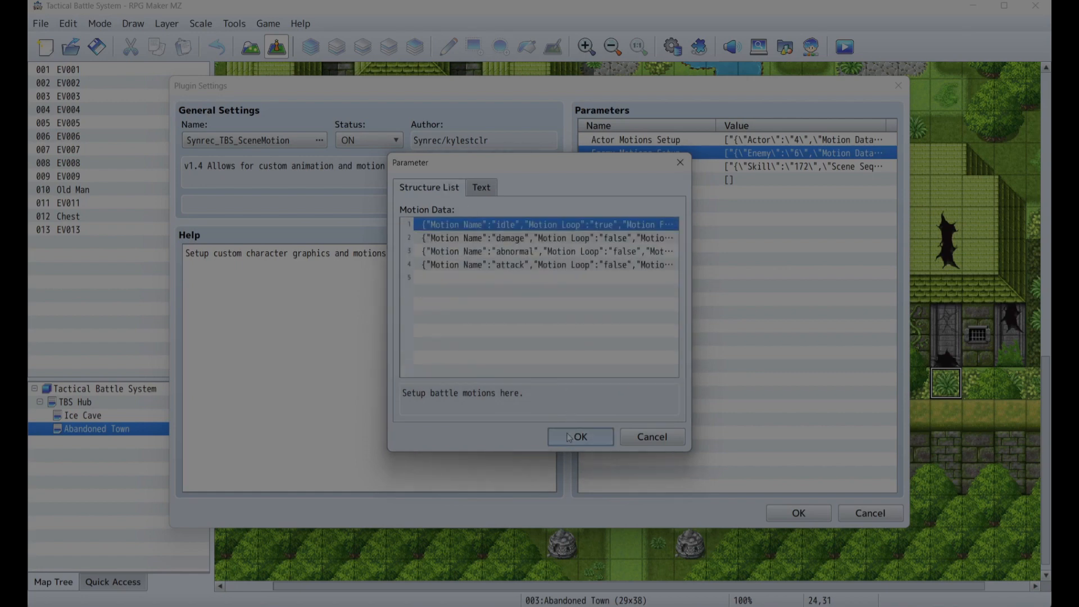
# - Confirm the enemy motion dialogs and return to the plugin's parameter list
pyautogui.click(534, 267)
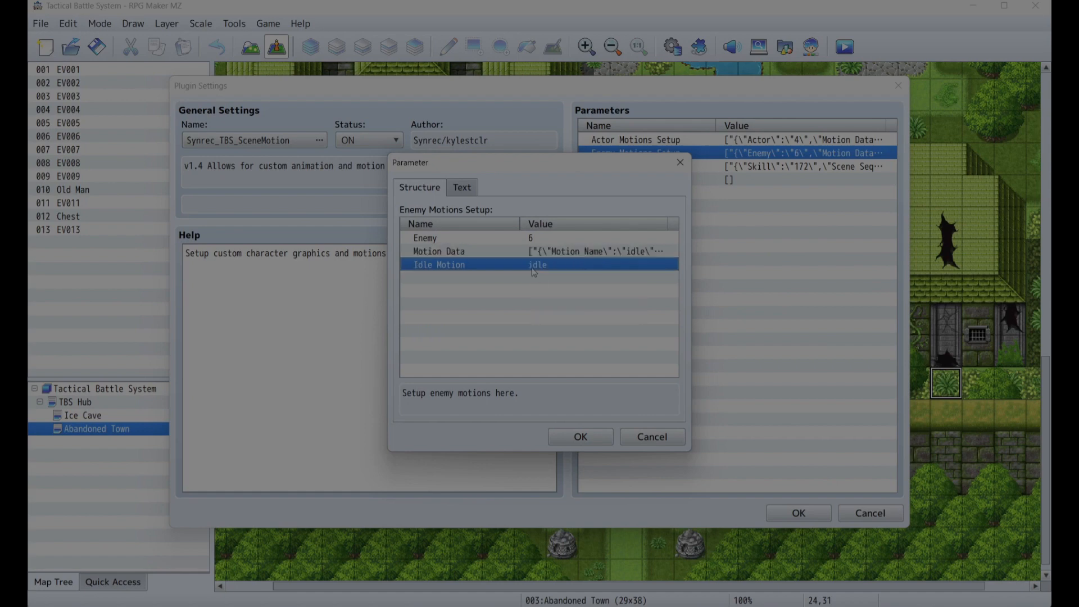
pyautogui.click(580, 439)
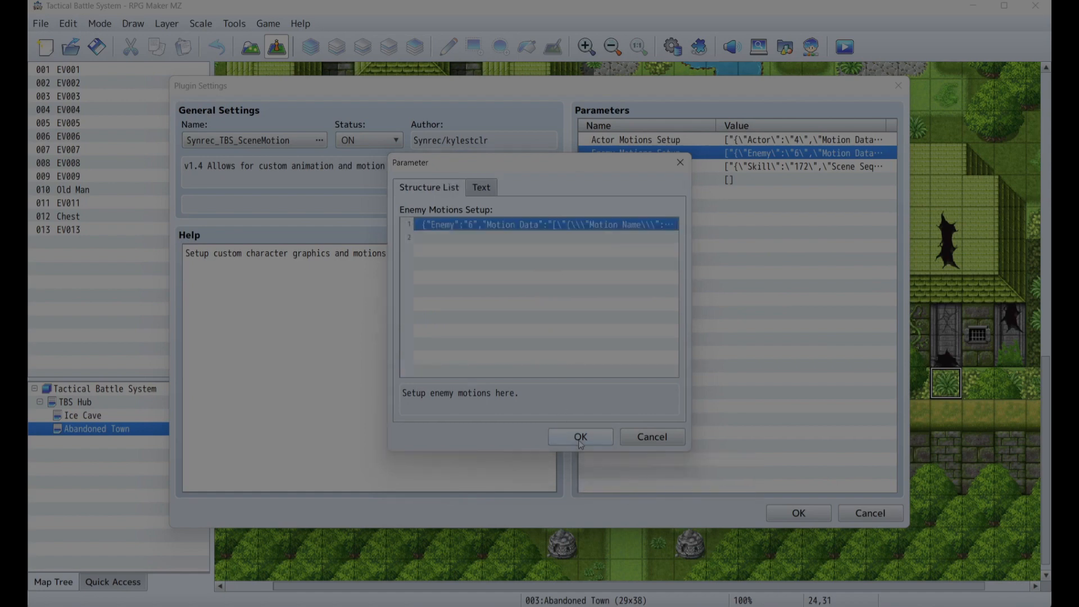
pyautogui.click(580, 439)
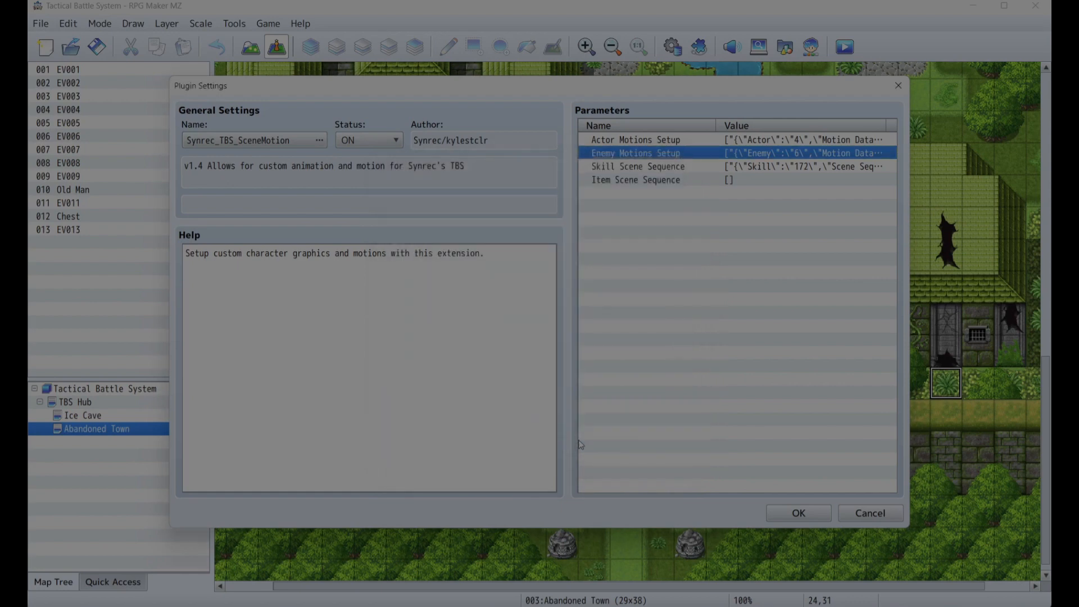
# - Open the skill scene sequence entry and set its skill to 0001 Attack (Physical)
pyautogui.doubleClick(690, 168)
pyautogui.doubleClick(578, 227)
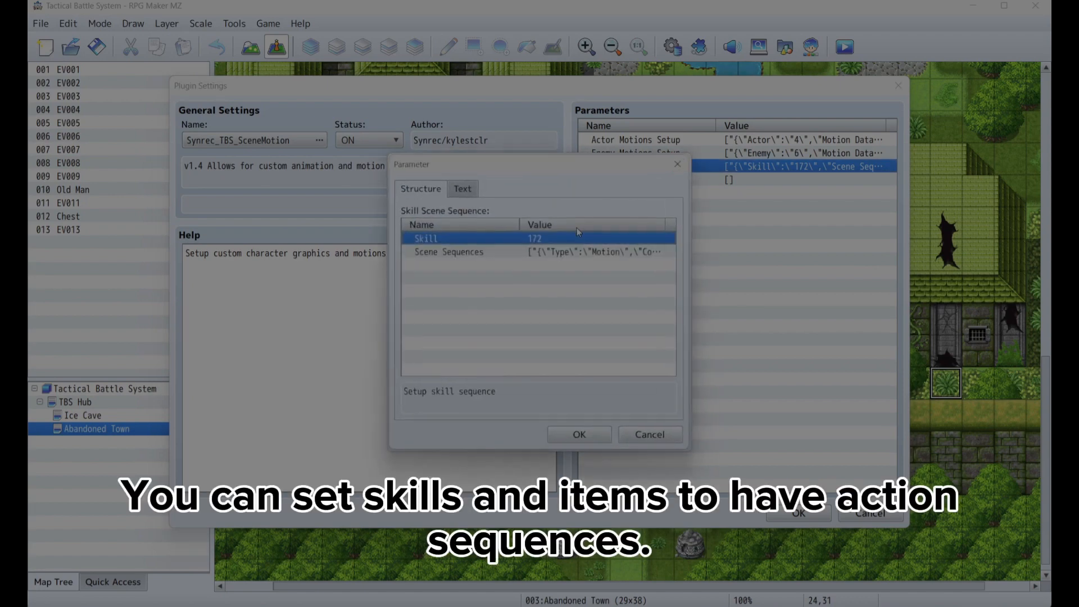
pyautogui.click(537, 253)
pyautogui.doubleClick(535, 238)
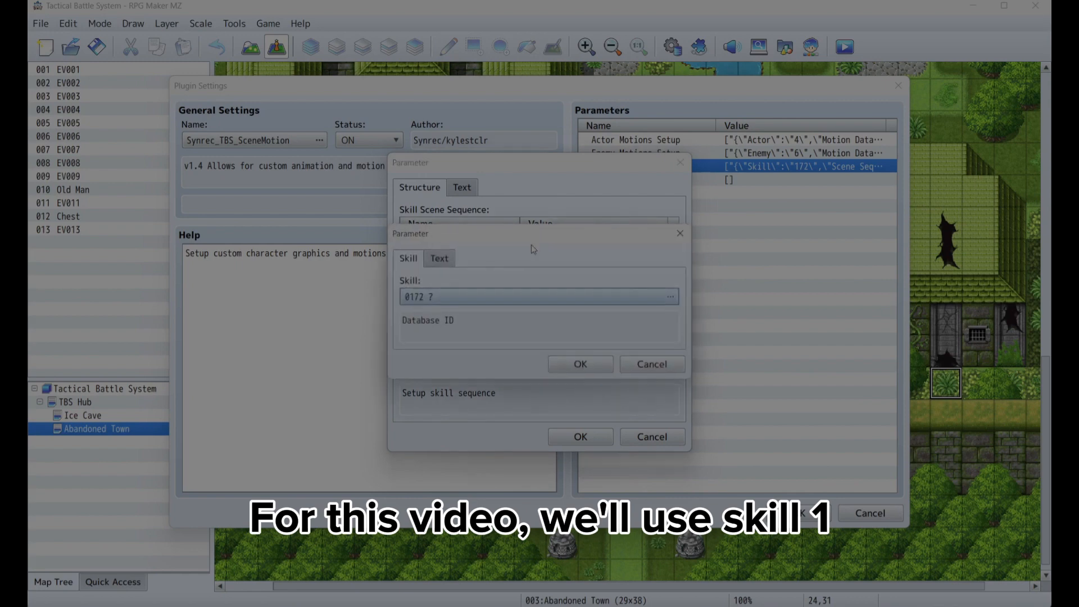
pyautogui.click(474, 292)
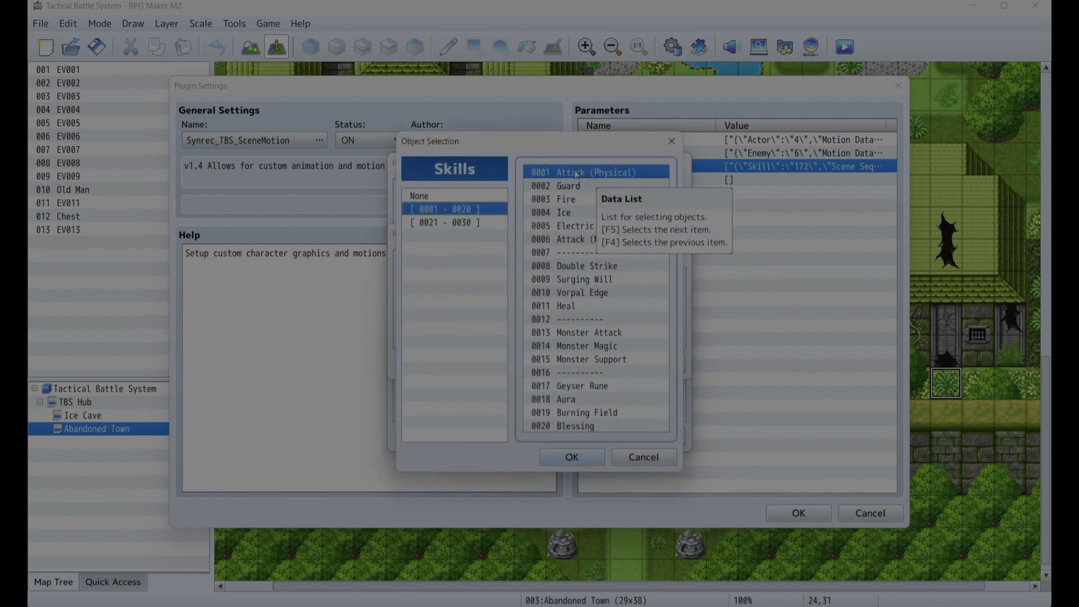
pyautogui.click(571, 454)
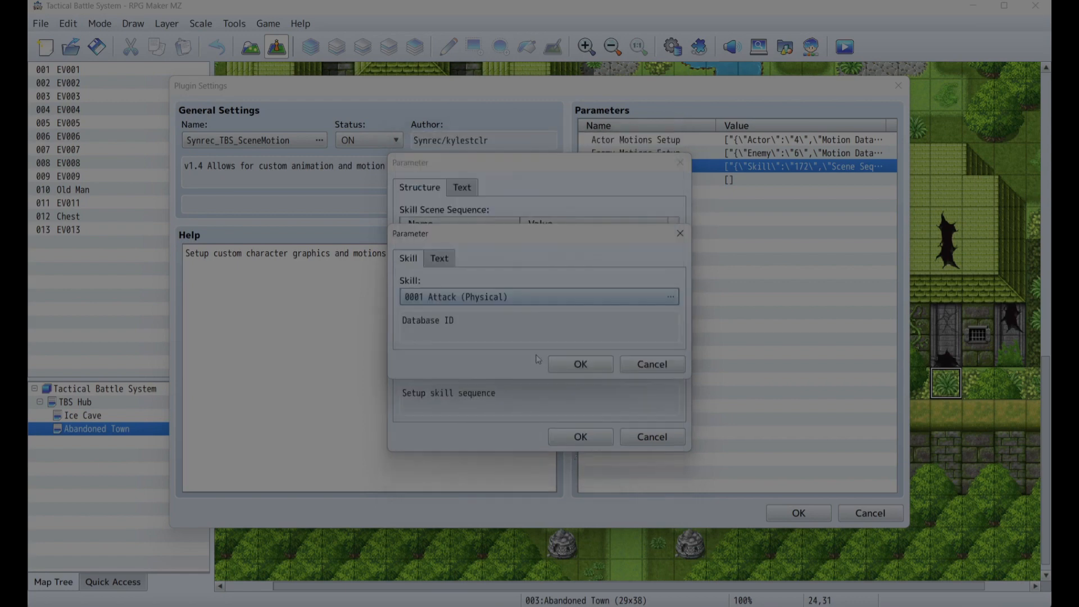
pyautogui.click(563, 366)
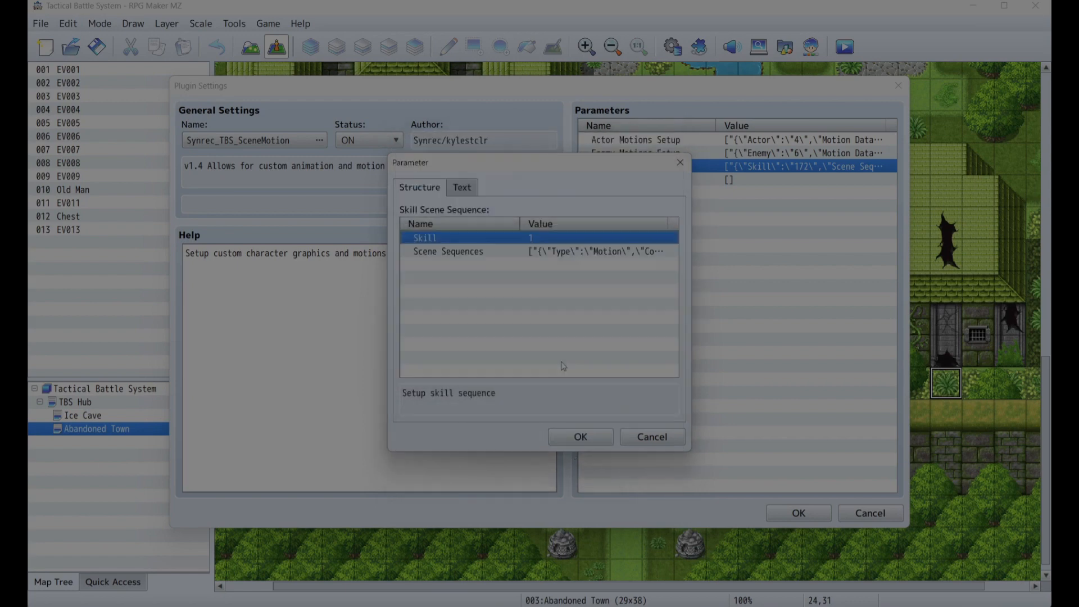
# - Inspect the first scene sequence's Motion Configuration with motion item, then apply the skill scene sequence
pyautogui.doubleClick(560, 253)
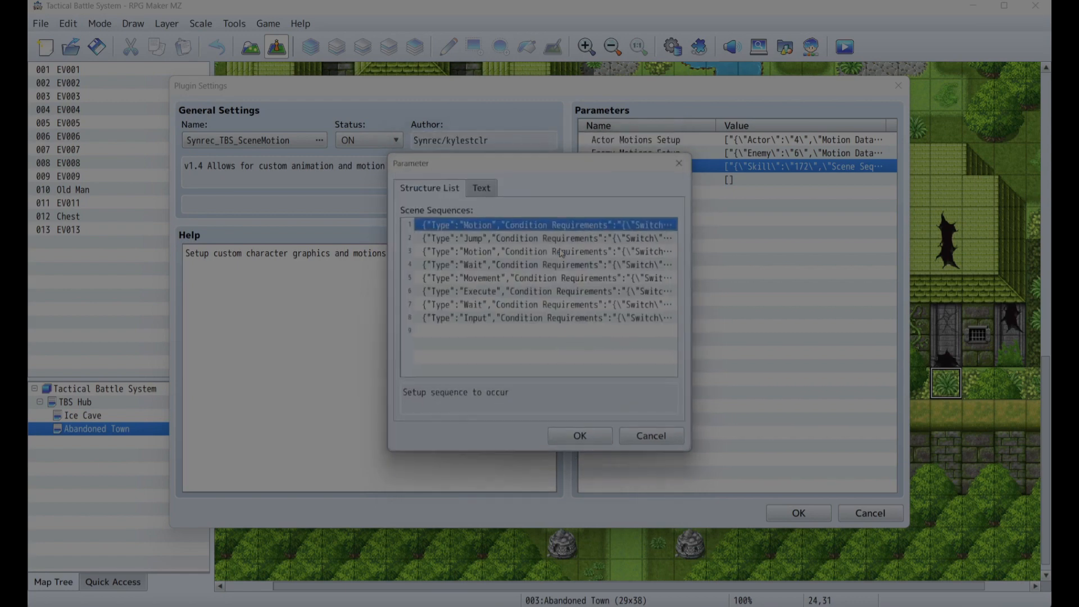
pyautogui.doubleClick(483, 227)
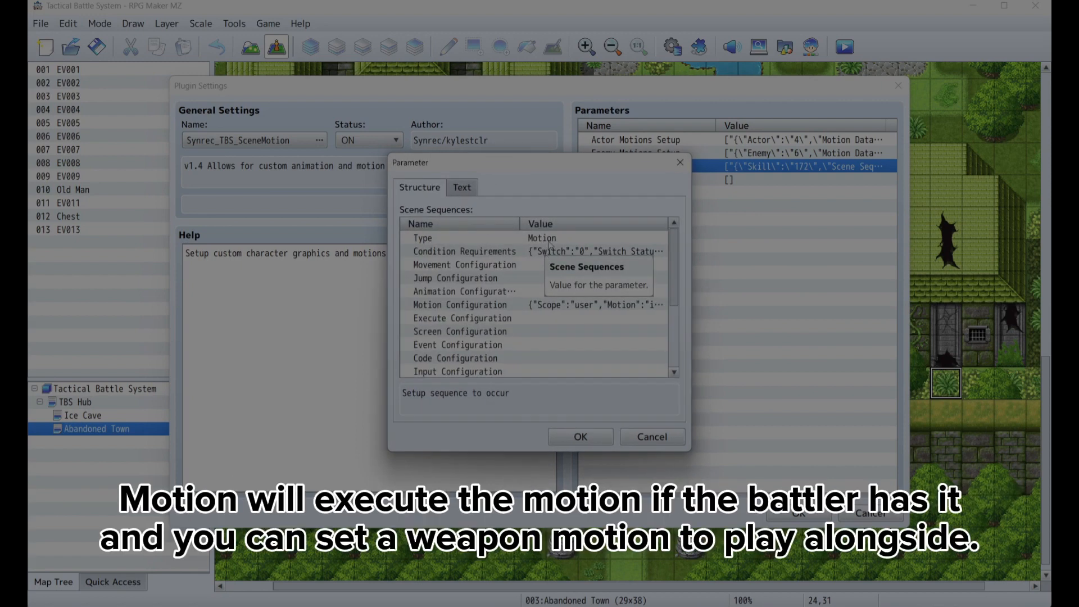
pyautogui.doubleClick(530, 306)
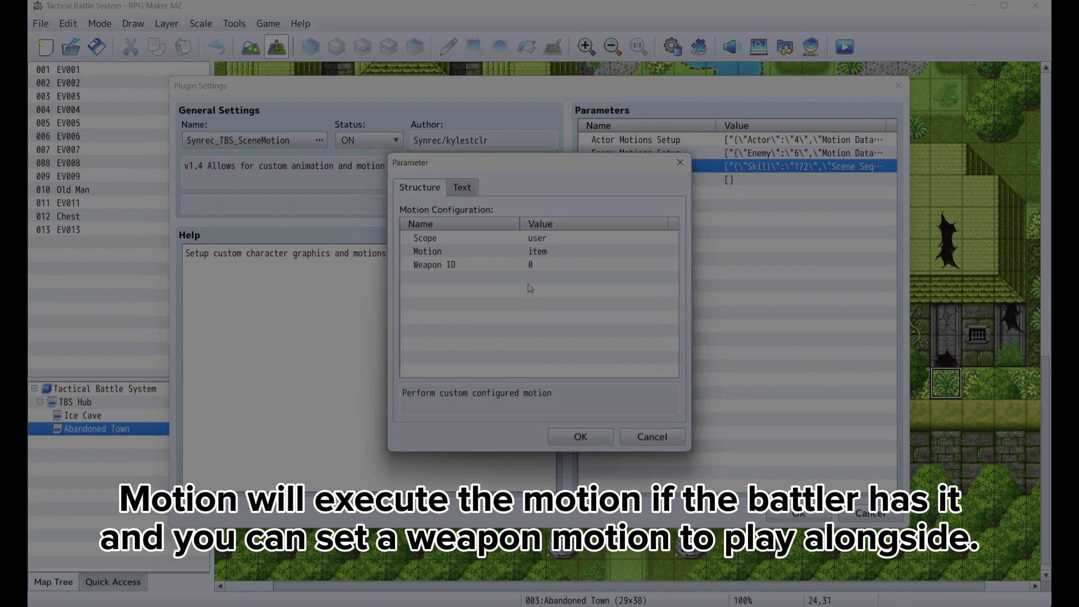
pyautogui.click(538, 257)
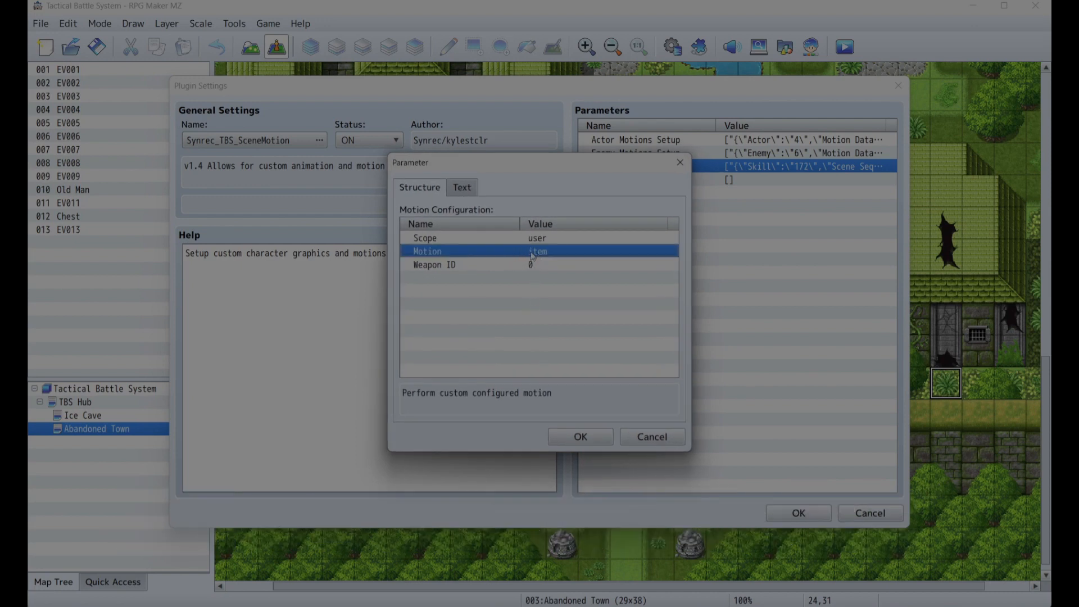
pyautogui.doubleClick(532, 254)
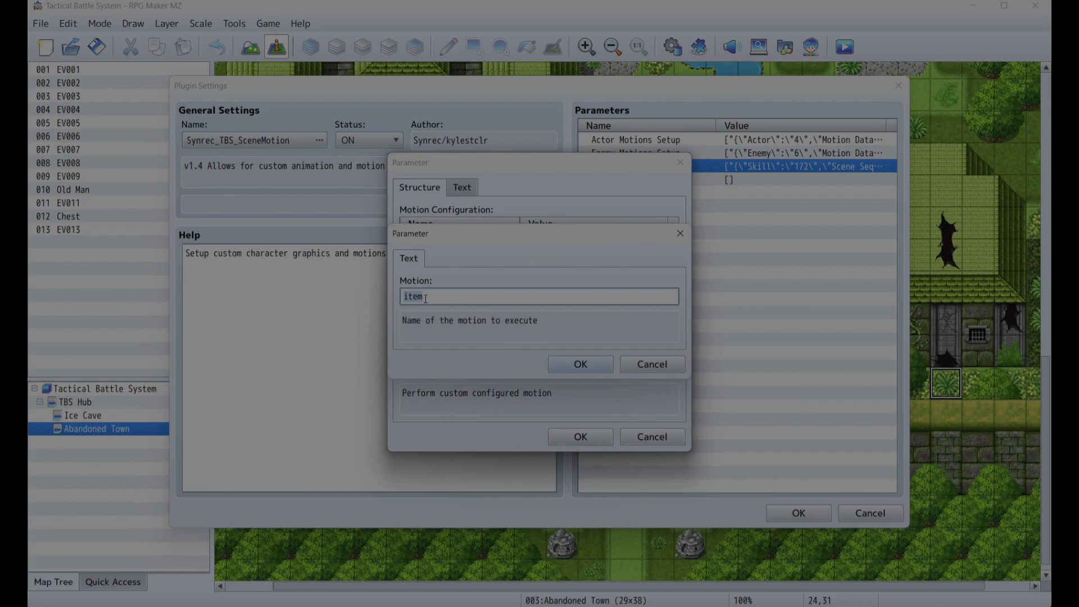
pyautogui.click(581, 365)
pyautogui.click(592, 436)
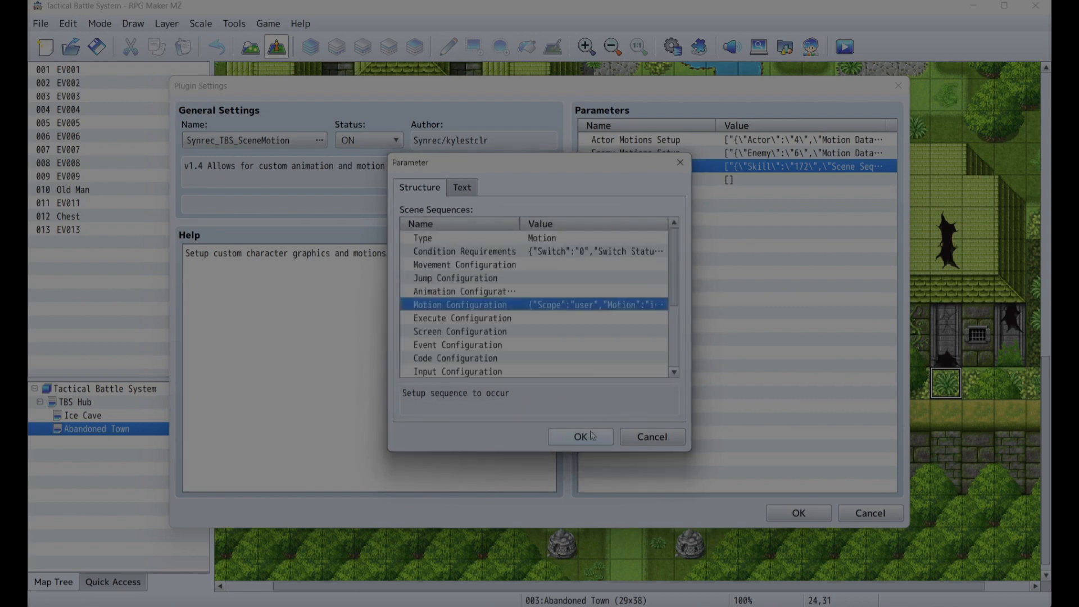
pyautogui.click(587, 437)
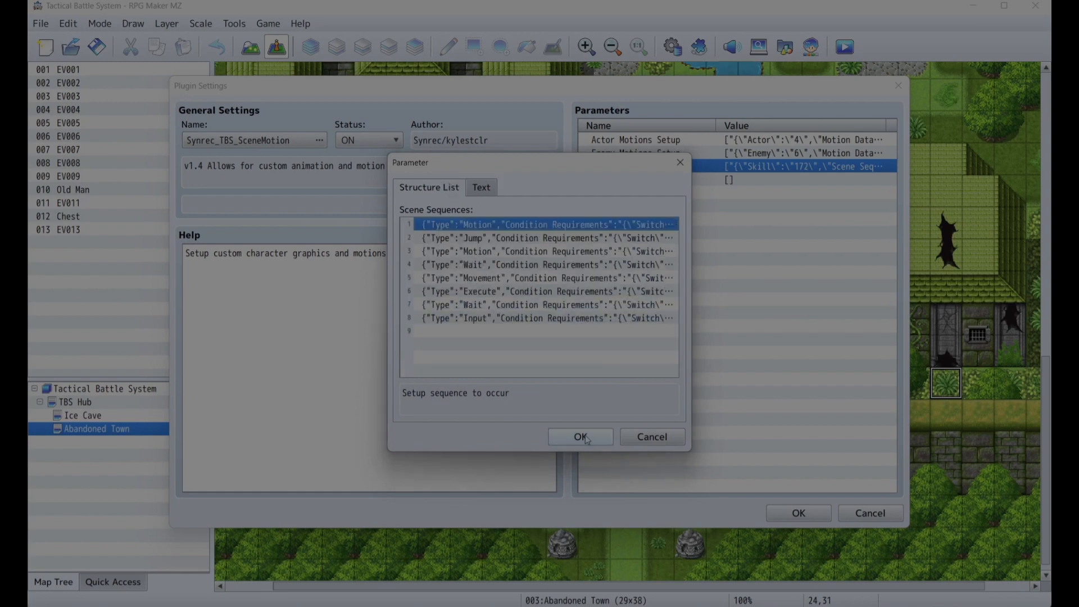
pyautogui.click(581, 436)
pyautogui.click(581, 437)
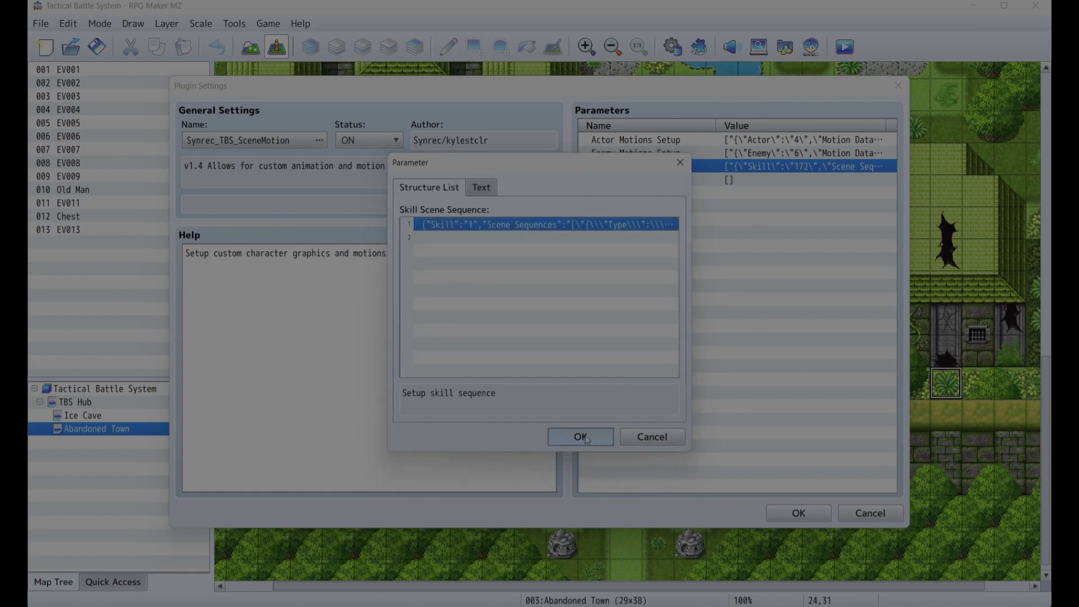
pyautogui.click(581, 437)
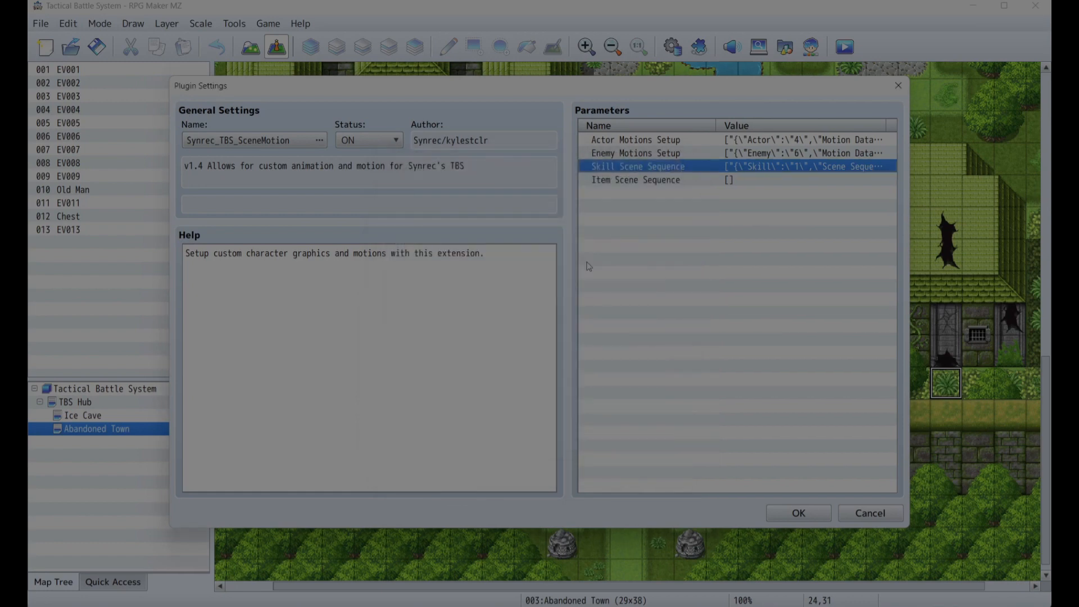
# - Reopen the skill scene sequence to review its list of scene sequences
pyautogui.doubleClick(764, 172)
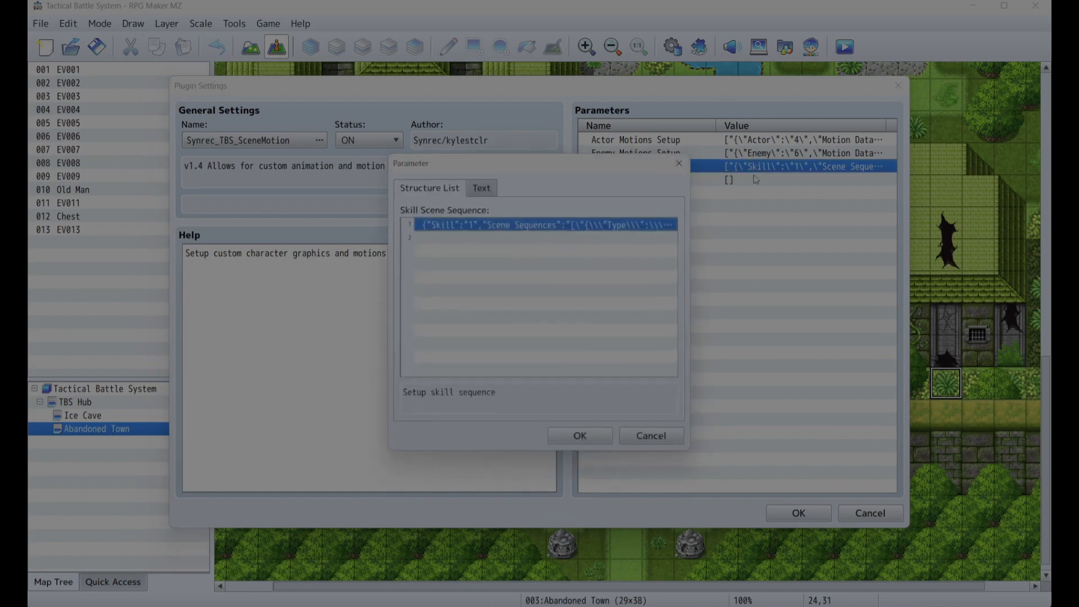
pyautogui.doubleClick(639, 225)
pyautogui.doubleClick(589, 255)
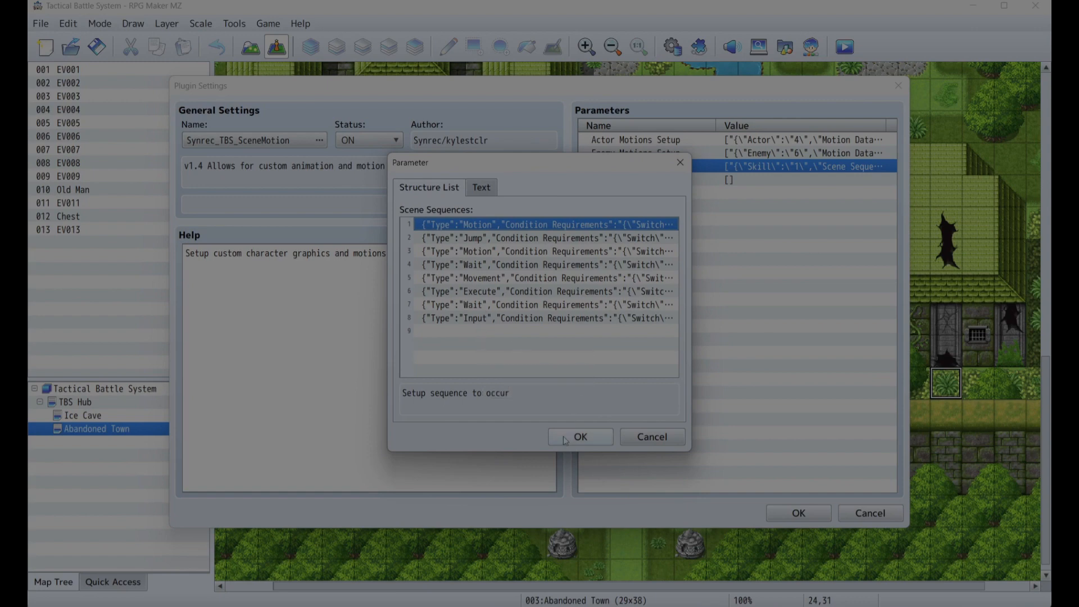
pyautogui.click(580, 436)
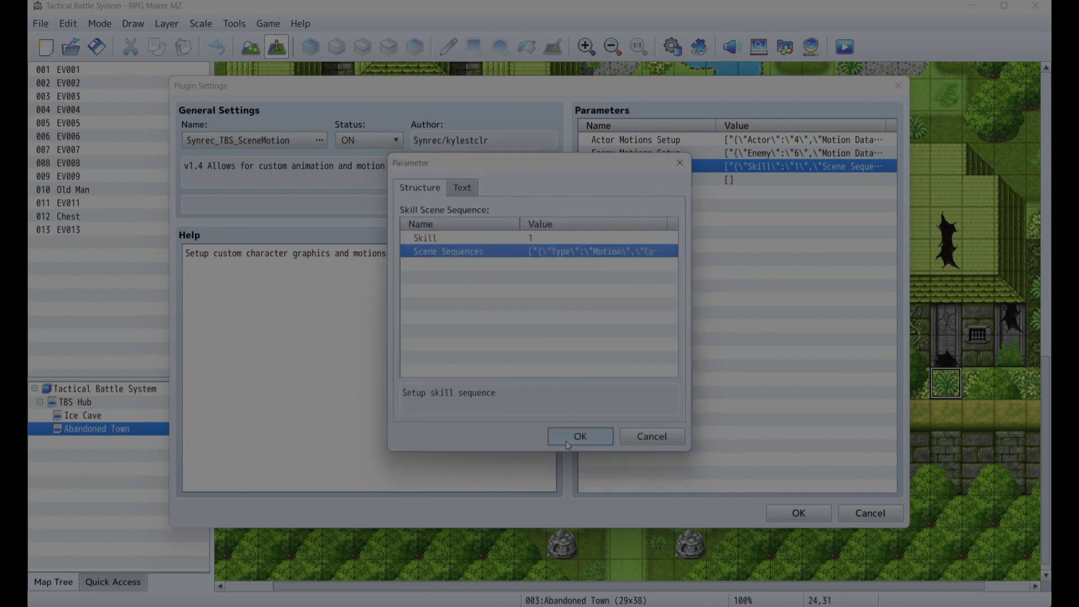
pyautogui.click(568, 441)
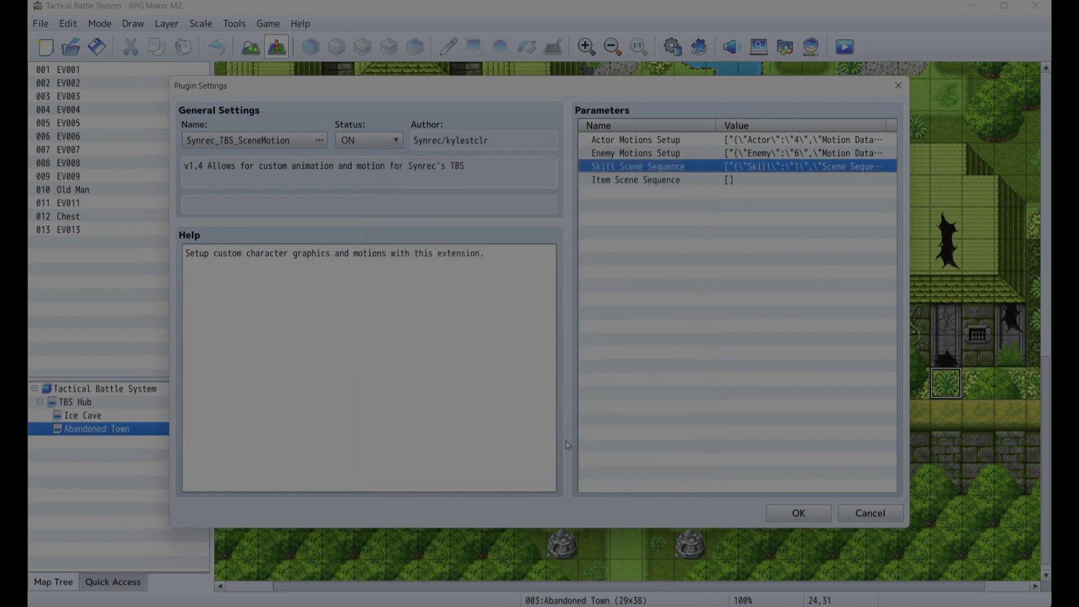
# - Add a new motion named item to the actor motion entry's Motion Data
pyautogui.doubleClick(706, 145)
pyautogui.doubleClick(611, 227)
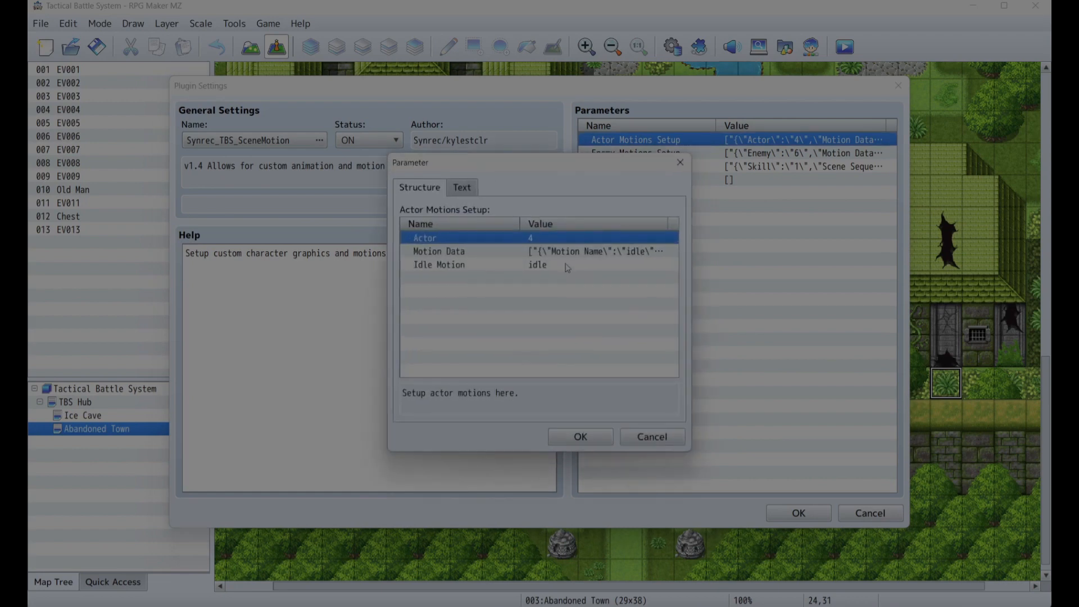
pyautogui.doubleClick(530, 252)
pyautogui.doubleClick(530, 252)
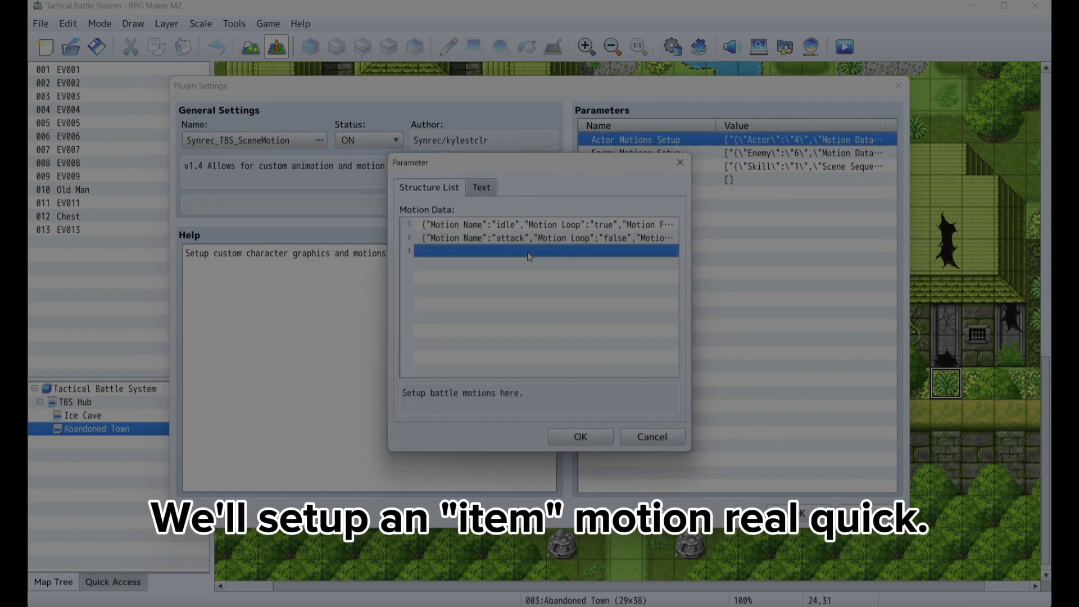
pyautogui.doubleClick(527, 234)
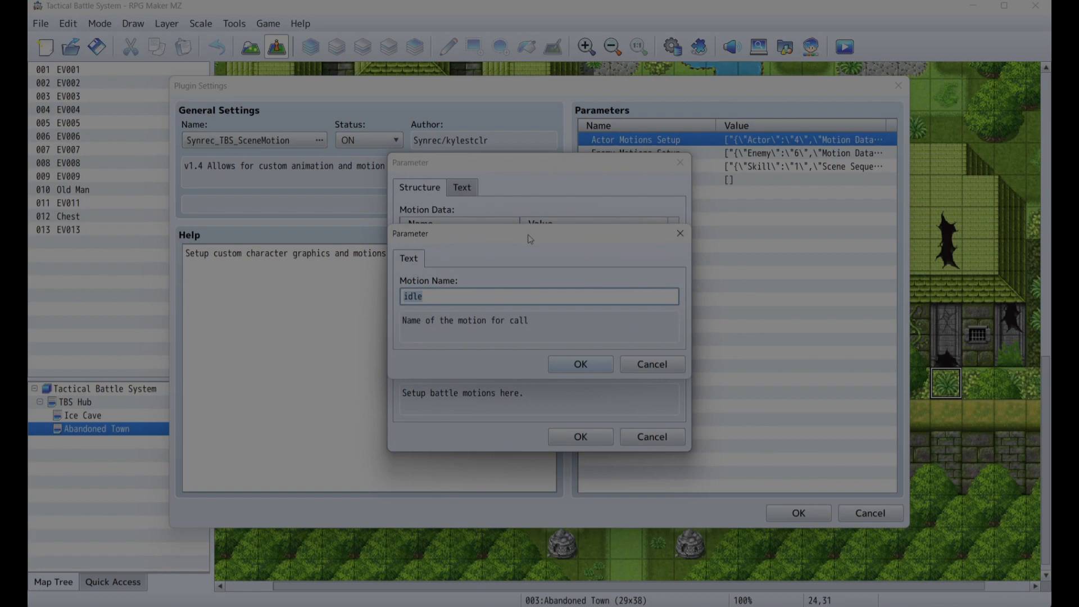
pyautogui.write('item')
pyautogui.click(579, 364)
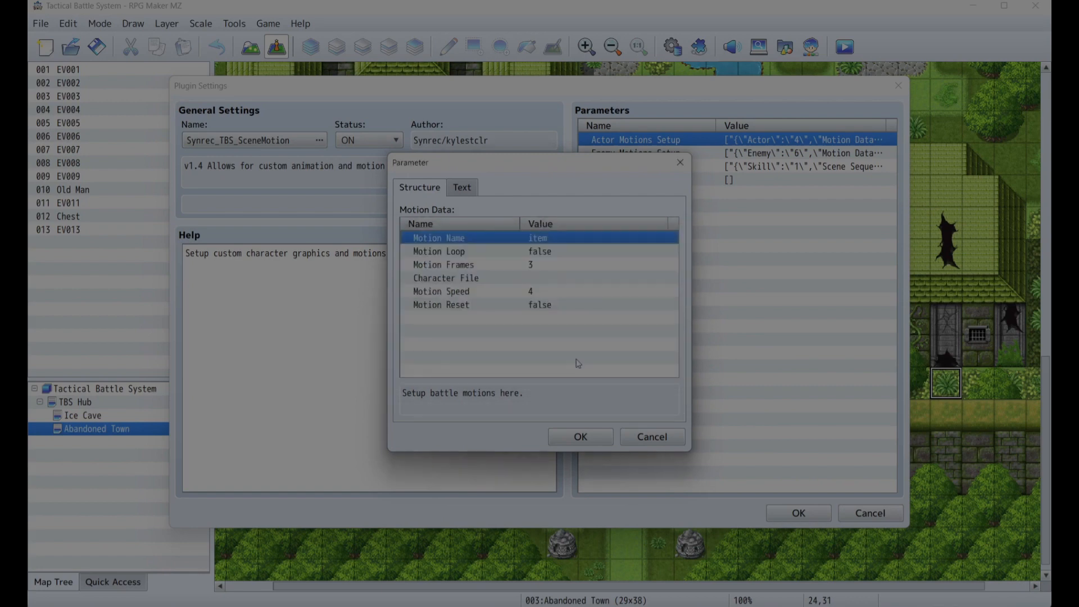
# - Set the item motion's character file to actor_custom/Actor4_IDLE
pyautogui.doubleClick(492, 278)
pyautogui.click(490, 296)
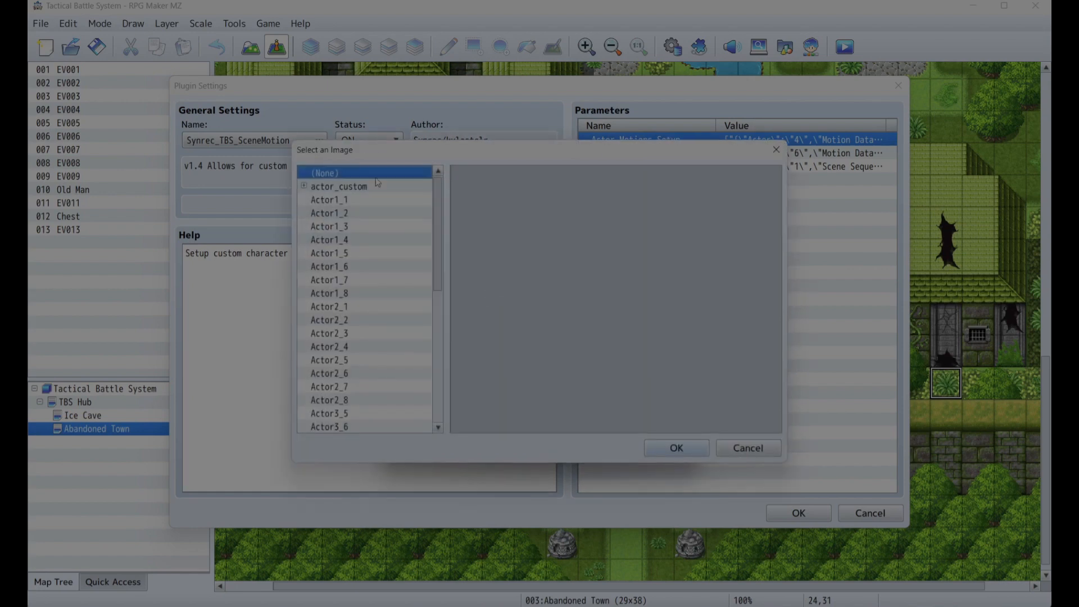
pyautogui.click(307, 190)
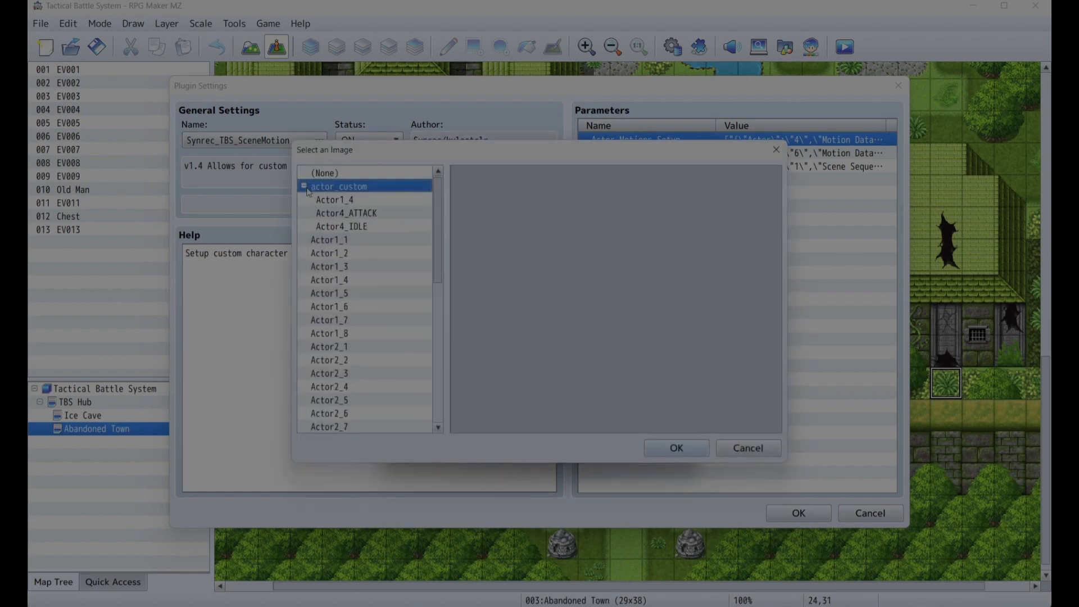
pyautogui.click(347, 214)
pyautogui.click(354, 201)
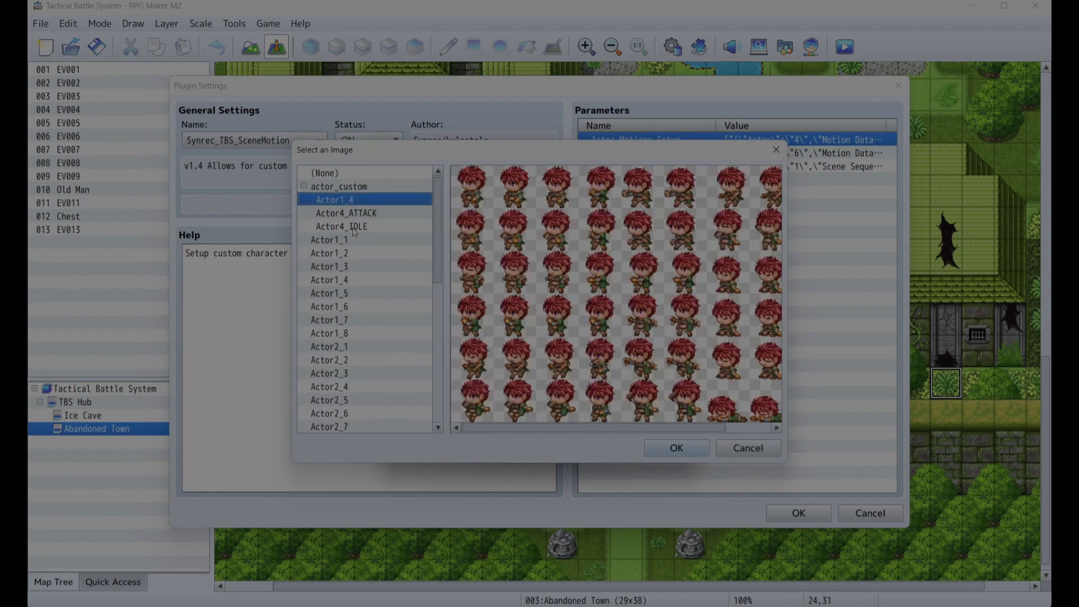
pyautogui.click(355, 228)
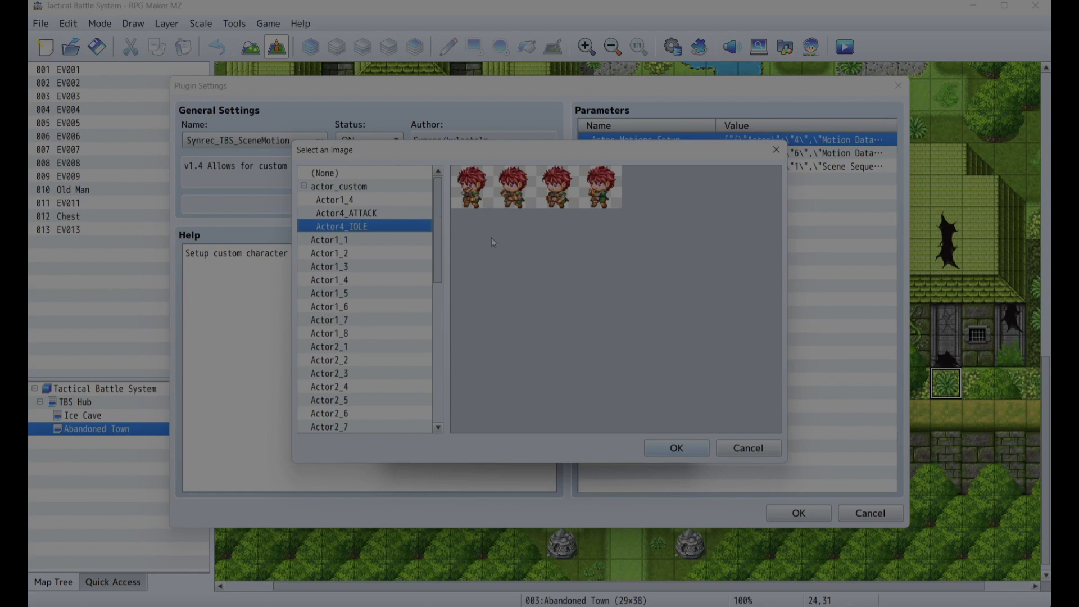
pyautogui.scroll(-5, 402, 273)
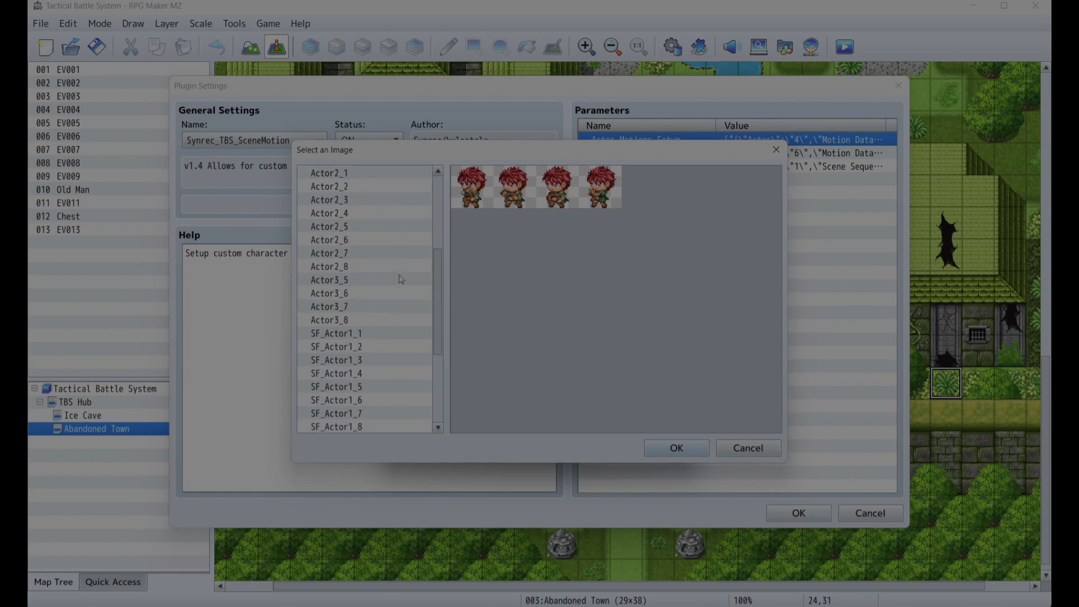
pyautogui.scroll(5, 402, 274)
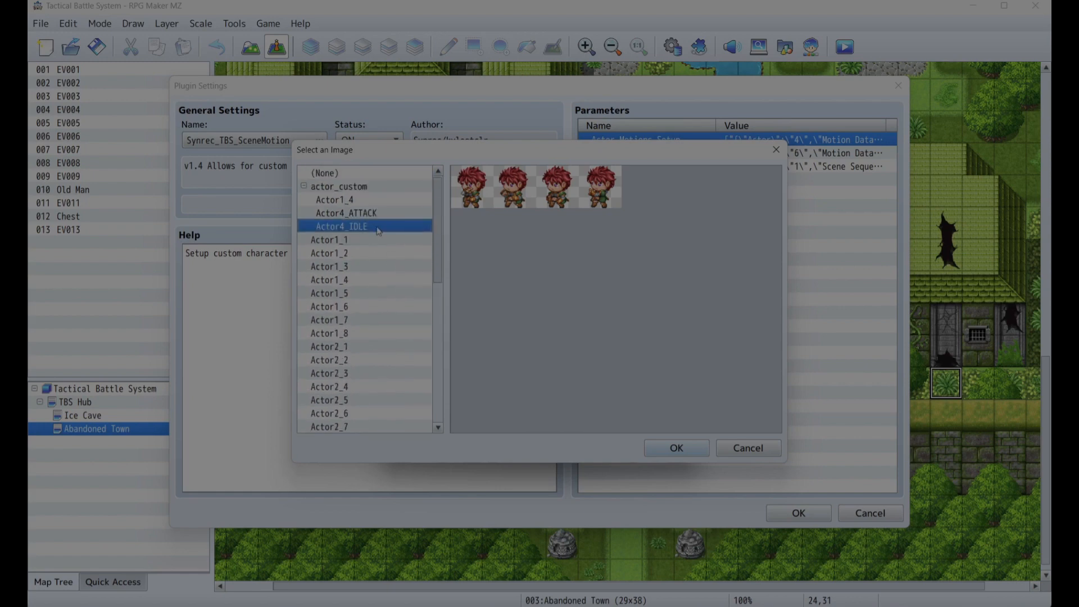
pyautogui.click(658, 447)
pyautogui.click(580, 365)
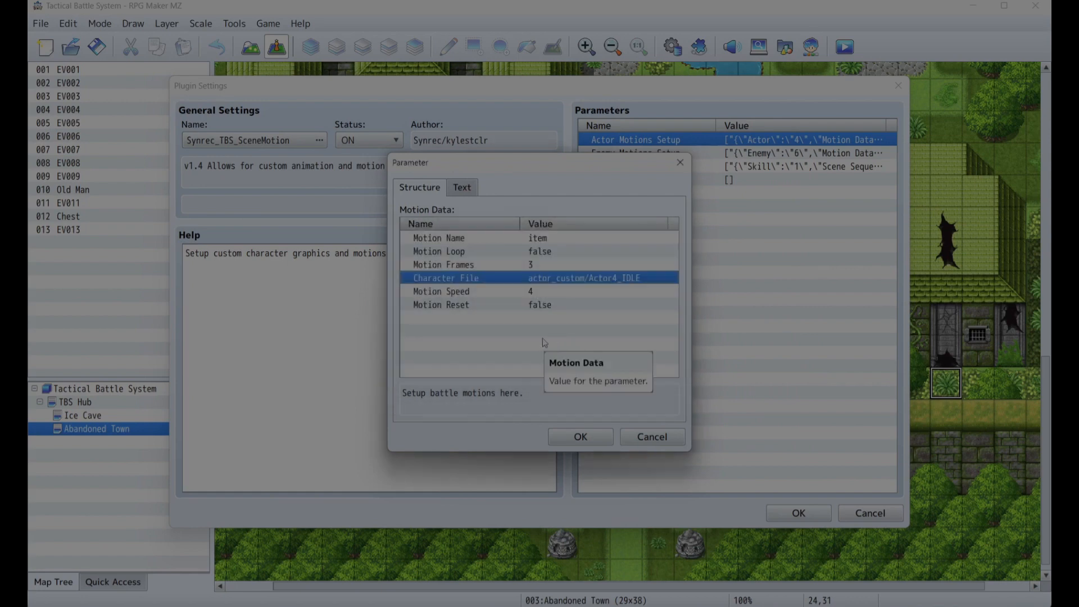
# - Set the item motion's Motion Frames to 4
pyautogui.doubleClick(560, 264)
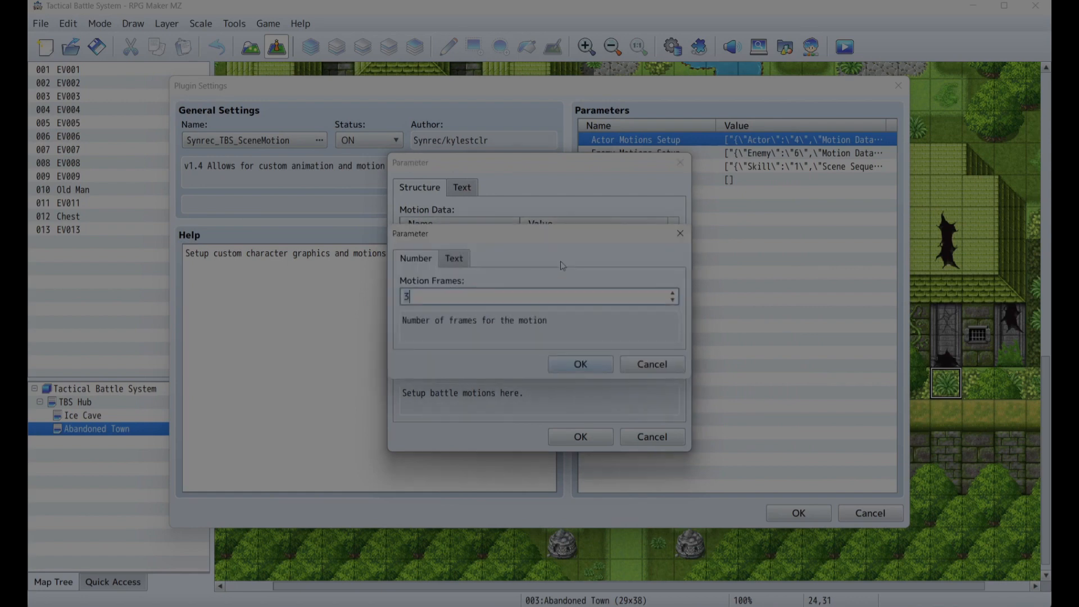
pyautogui.write('4')
pyautogui.click(579, 363)
# - Review the item motion's character file and Motion Reset settings, then confirm the motion data and actor motions setup
pyautogui.doubleClick(525, 275)
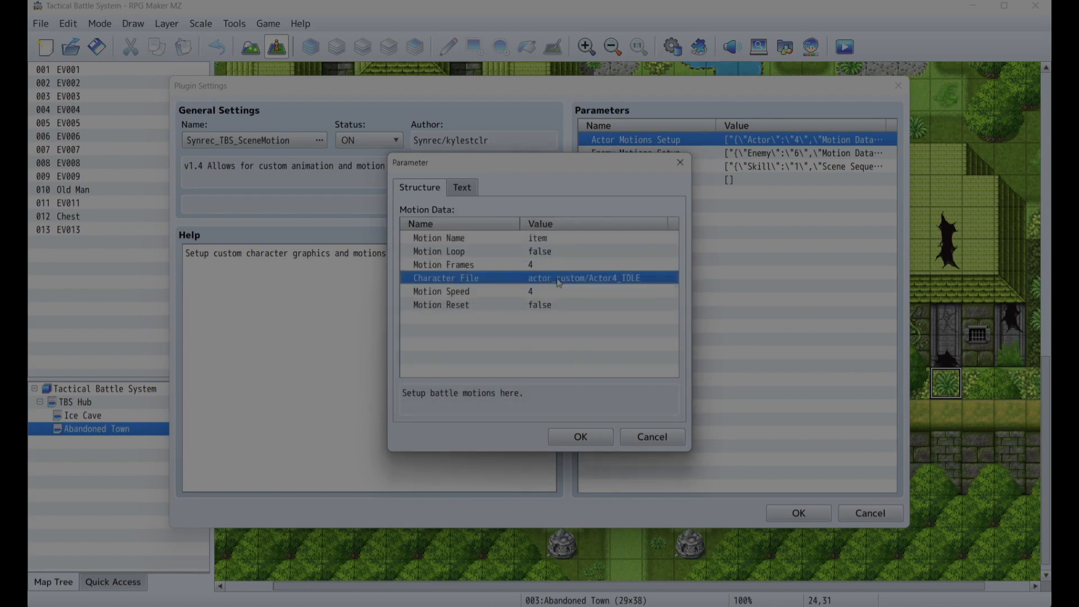
pyautogui.click(547, 297)
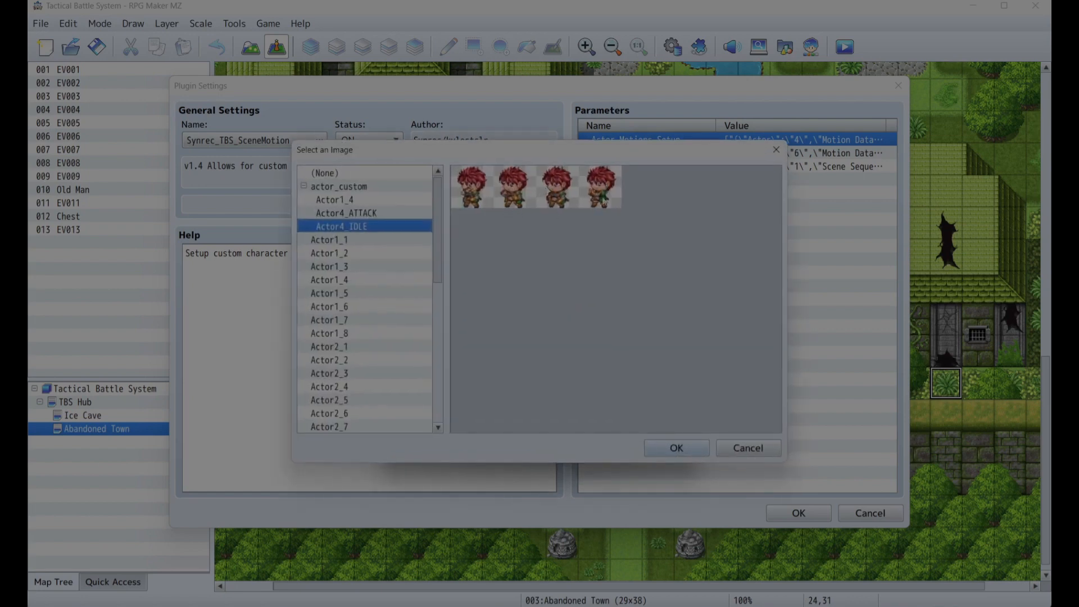
pyautogui.click(651, 453)
pyautogui.click(579, 364)
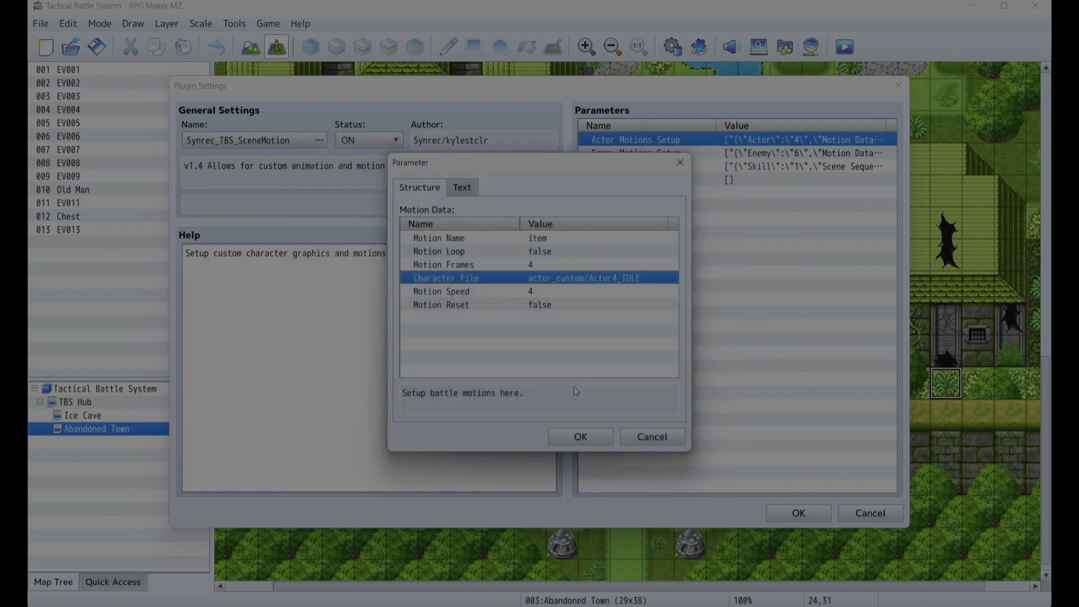
pyautogui.click(536, 268)
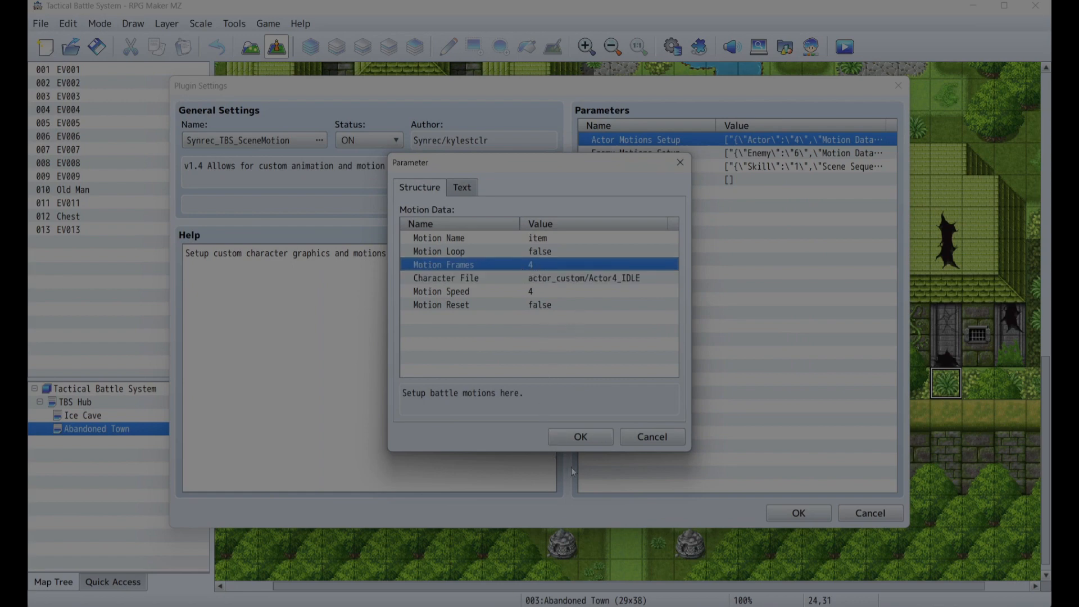
pyautogui.doubleClick(553, 305)
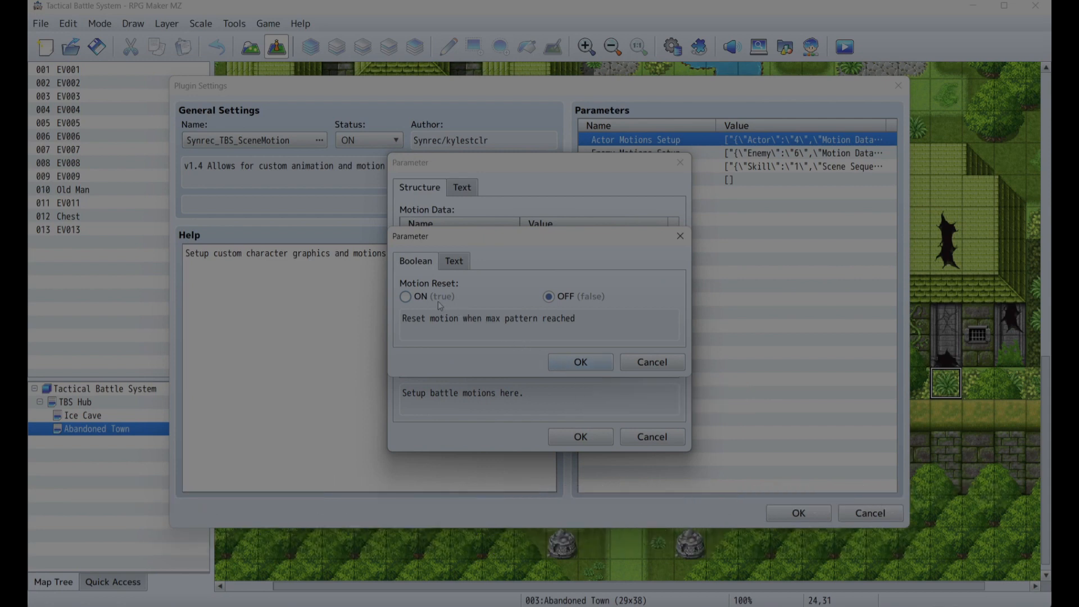
pyautogui.click(580, 362)
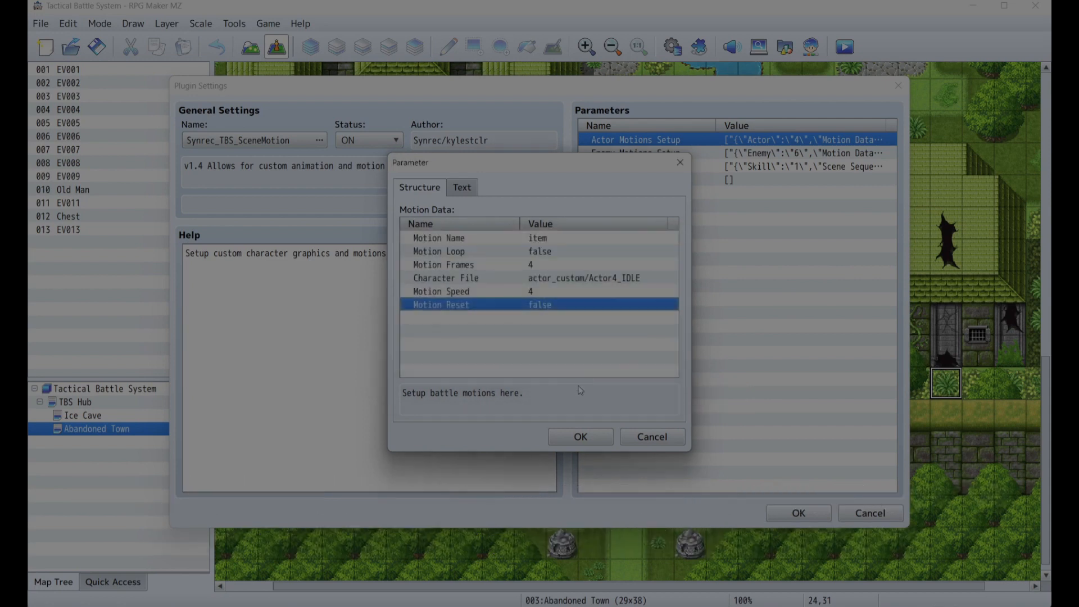
pyautogui.click(580, 437)
pyautogui.click(581, 436)
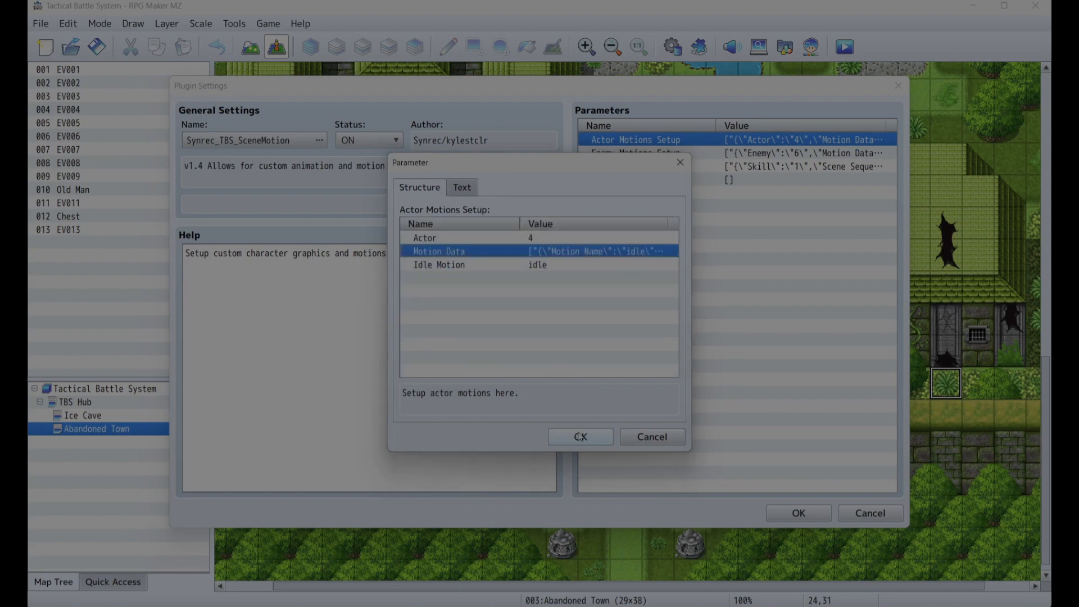
pyautogui.click(580, 436)
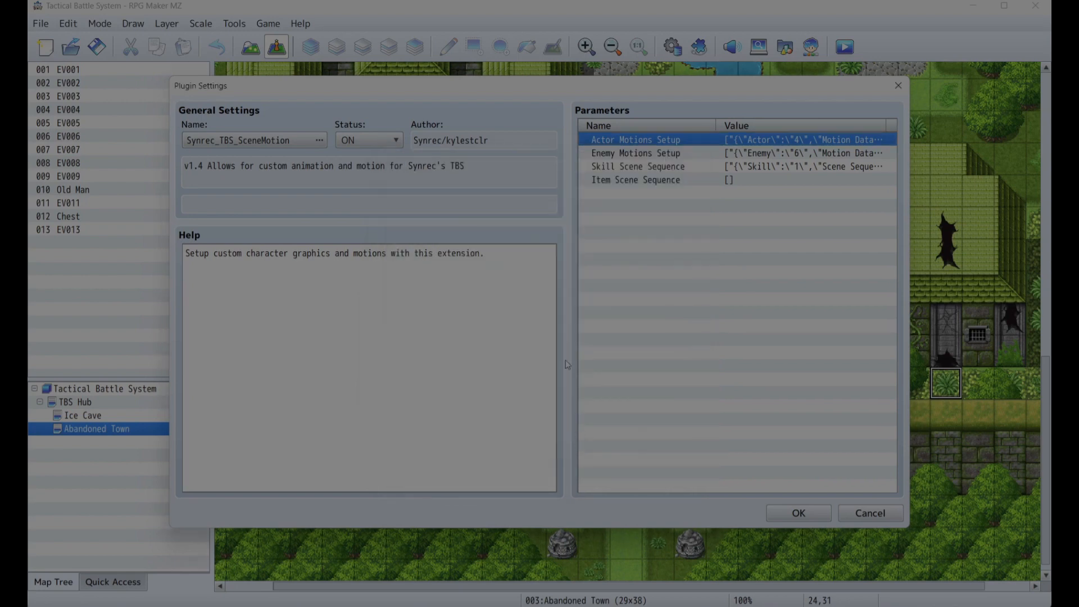
# - Open the skill scene sequence's second Jump entry and review its Condition Requirements
pyautogui.doubleClick(619, 167)
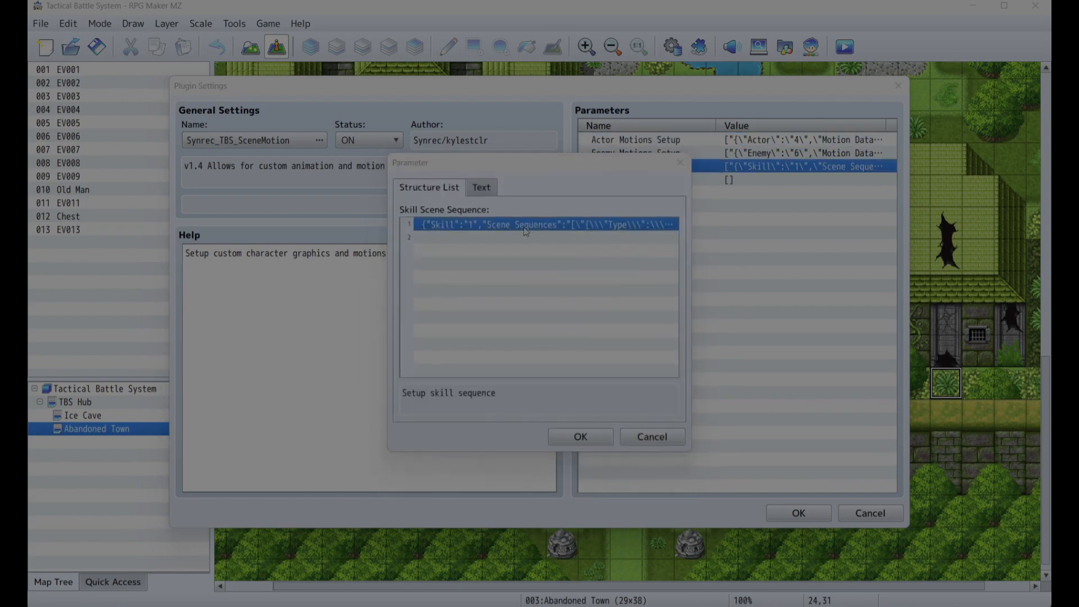
pyautogui.doubleClick(504, 251)
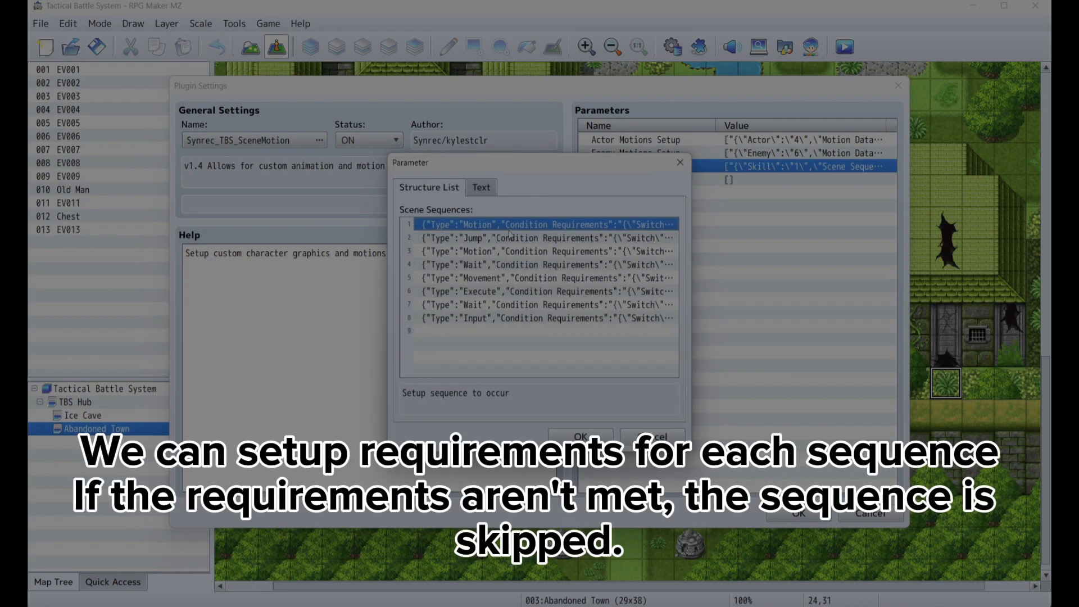
pyautogui.click(512, 239)
pyautogui.doubleClick(511, 238)
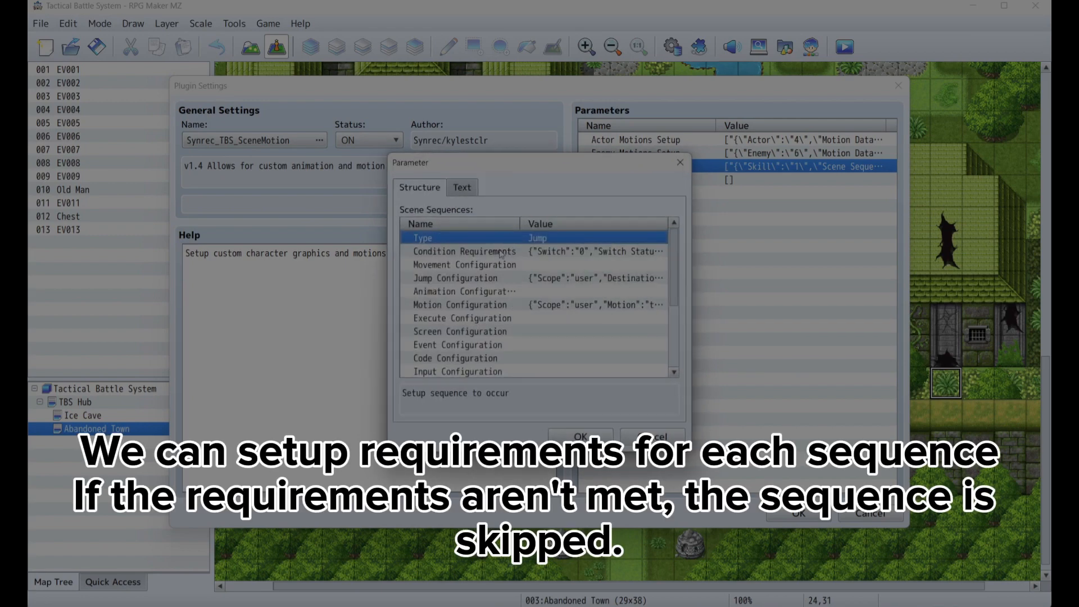
pyautogui.doubleClick(523, 252)
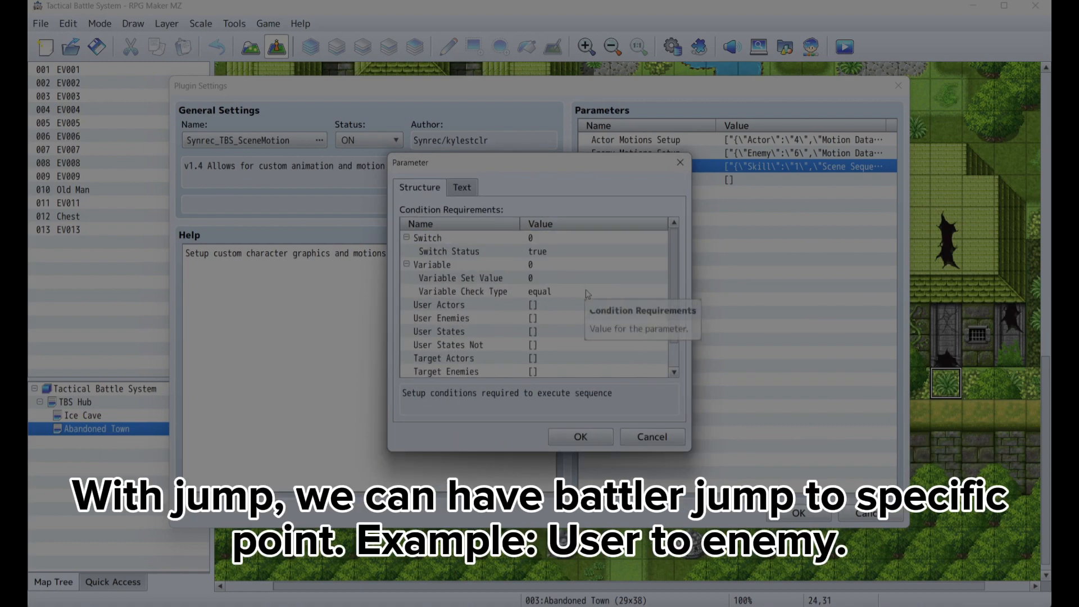
pyautogui.scroll(-1, 587, 296)
pyautogui.click(644, 436)
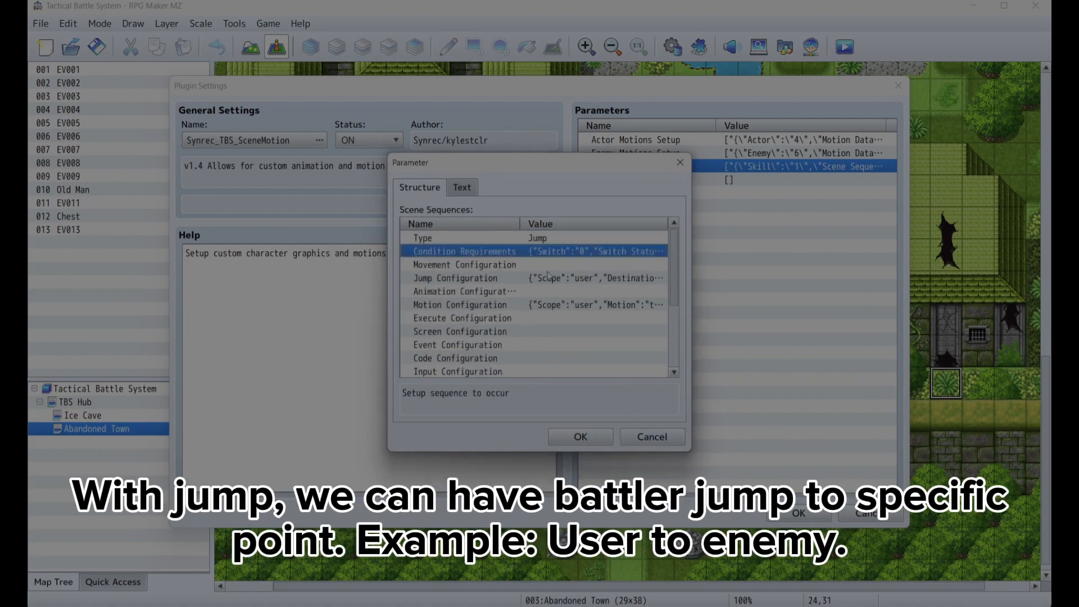
# - Review the Jump entry's Jump Configuration values for scope, destination, Jump X, altitude and duration
pyautogui.doubleClick(546, 279)
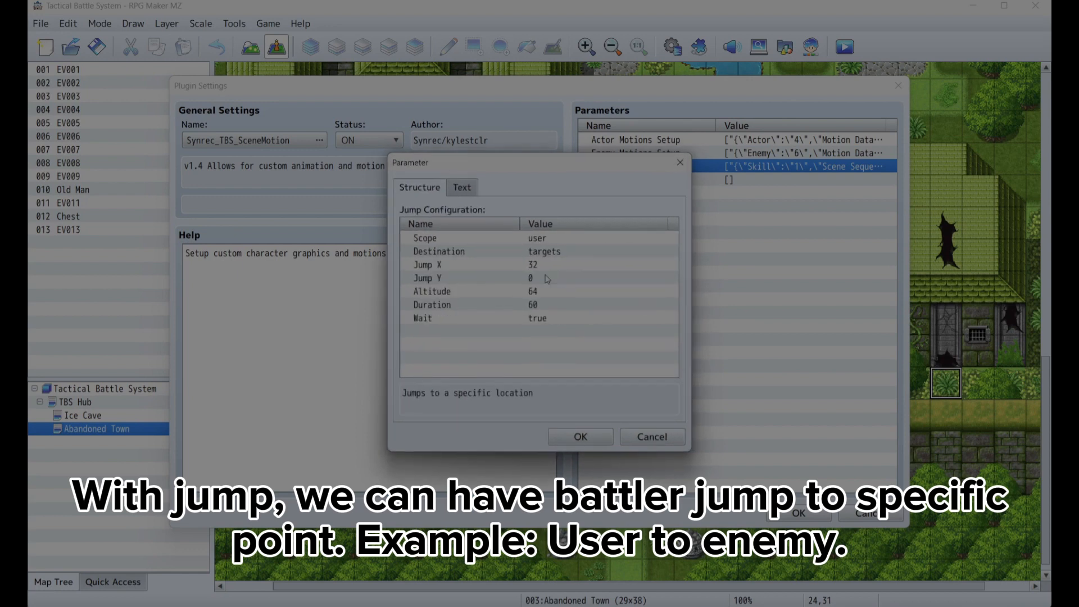
pyautogui.click(497, 242)
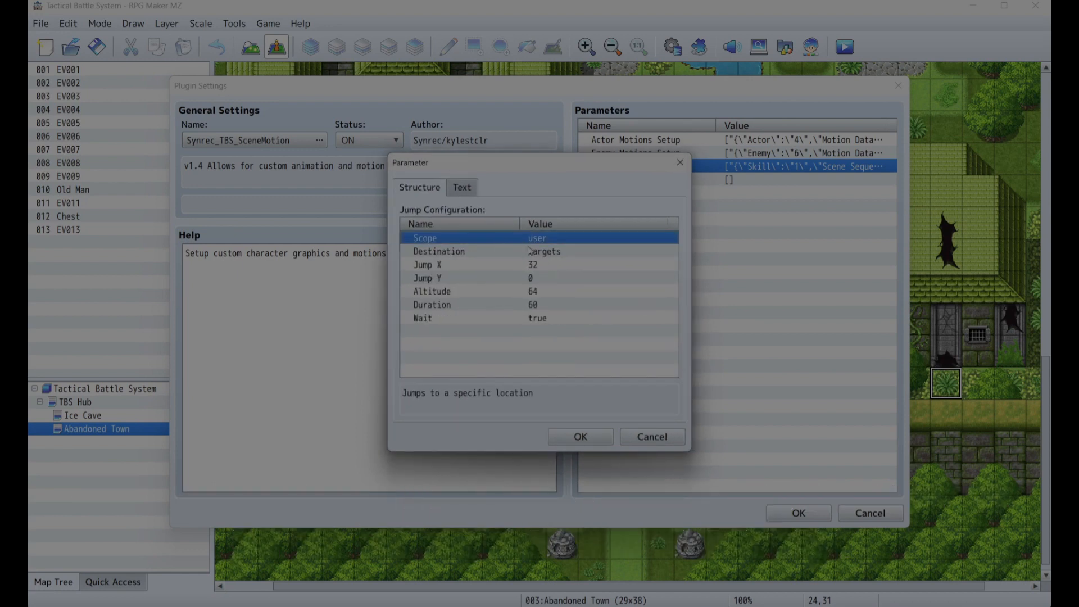
pyautogui.click(515, 255)
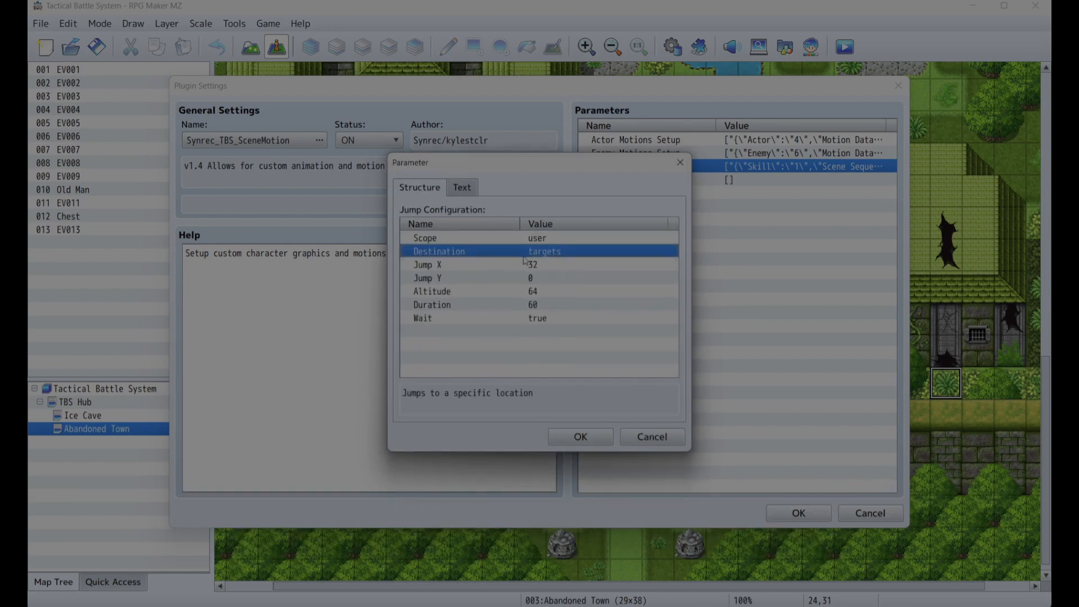
pyautogui.doubleClick(526, 264)
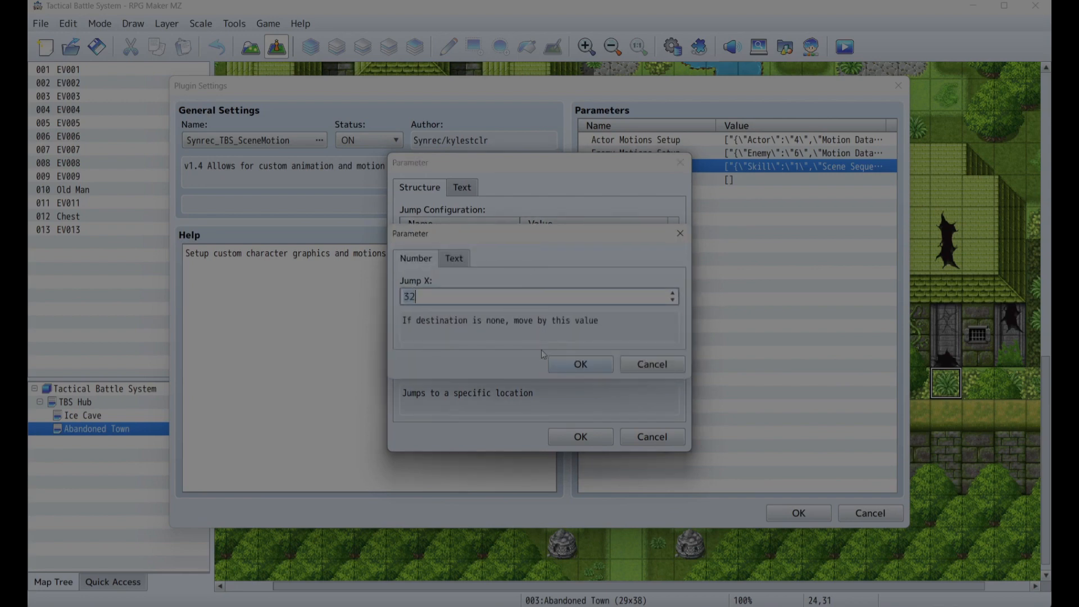
pyautogui.click(648, 364)
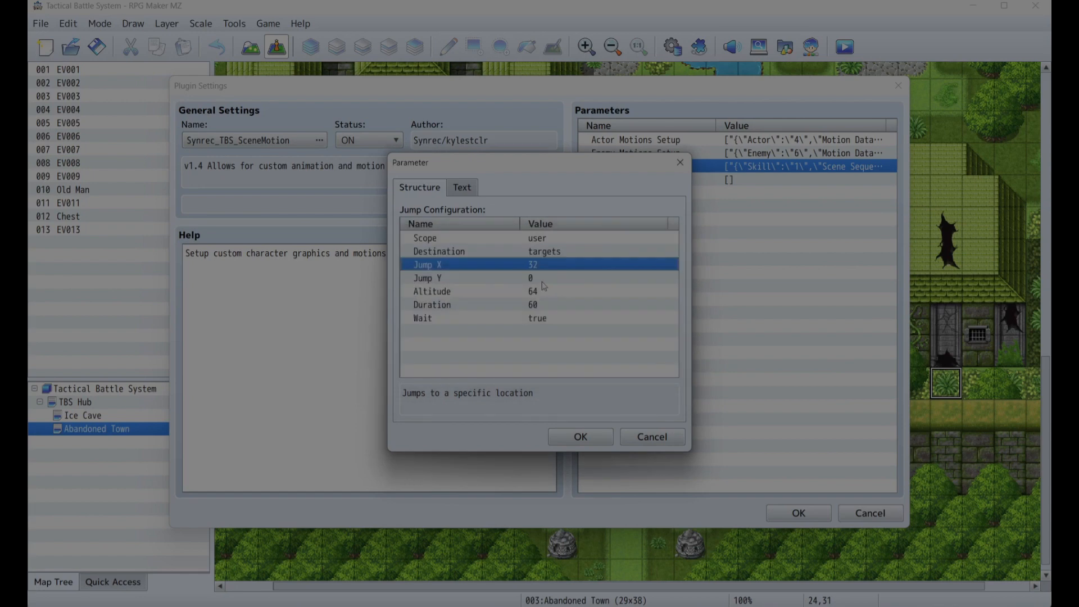
pyautogui.click(519, 302)
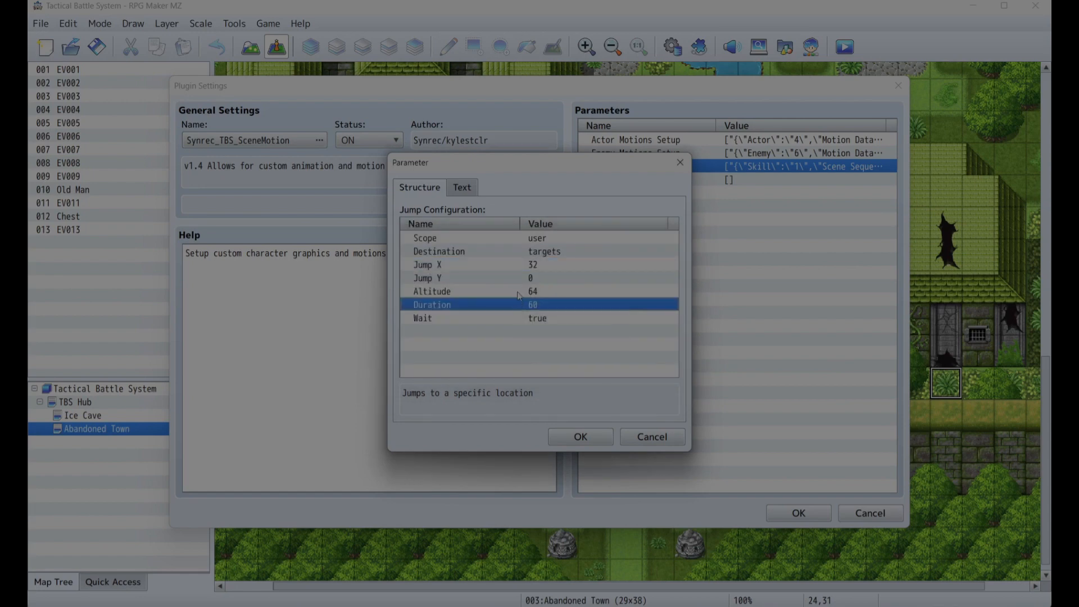
pyautogui.doubleClick(519, 292)
pyautogui.click(629, 364)
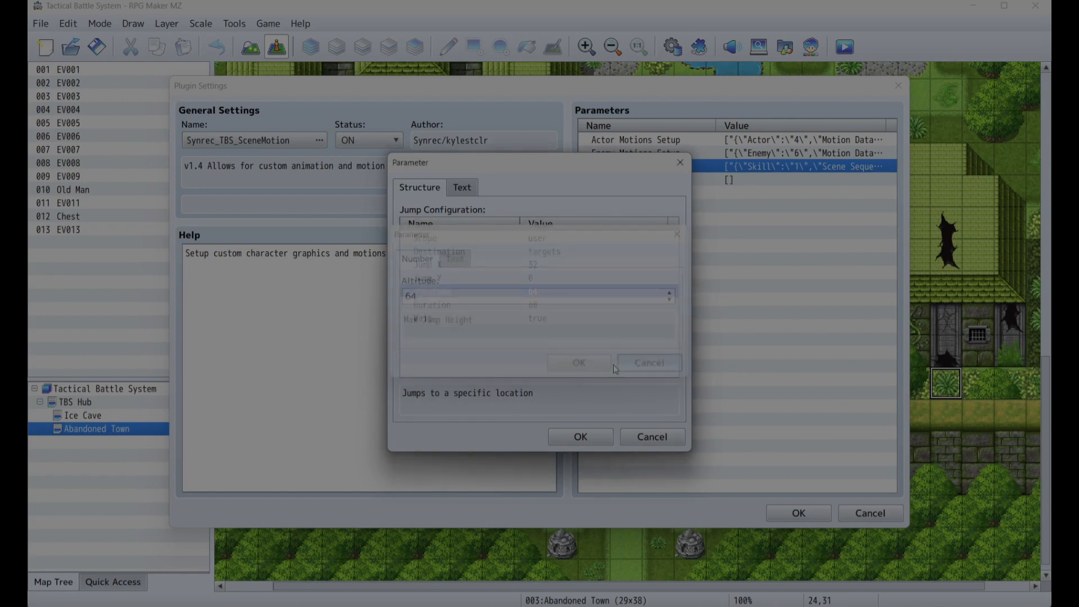
pyautogui.doubleClick(534, 306)
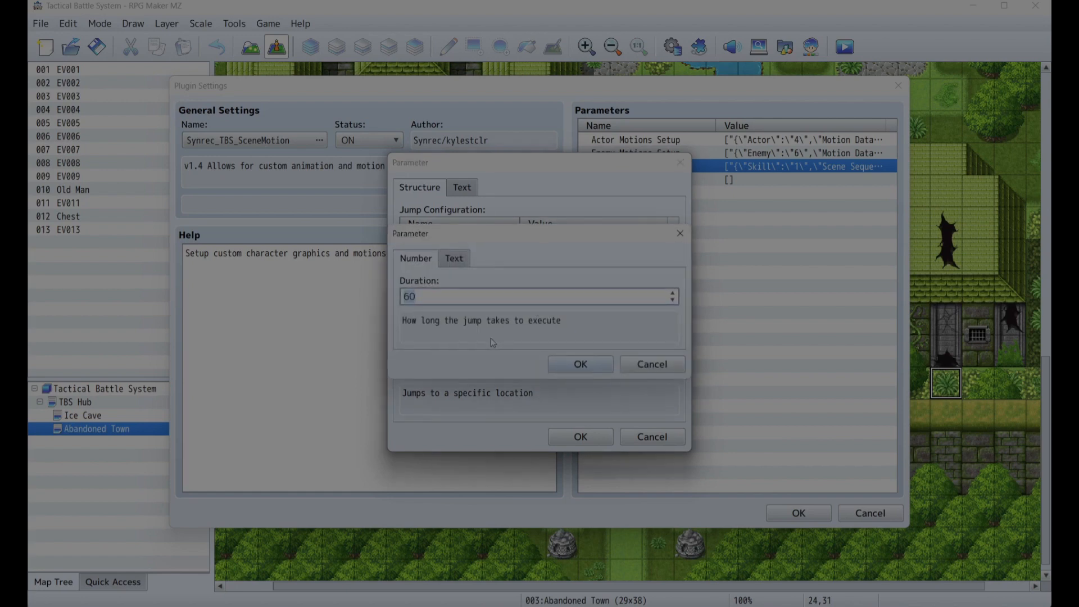
pyautogui.click(646, 363)
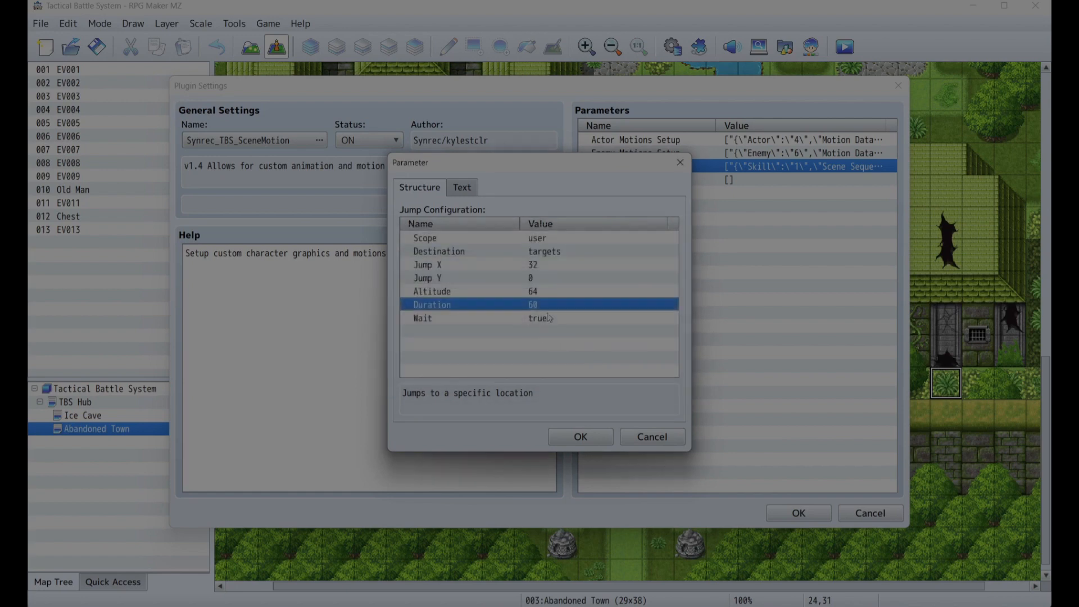
pyautogui.click(581, 436)
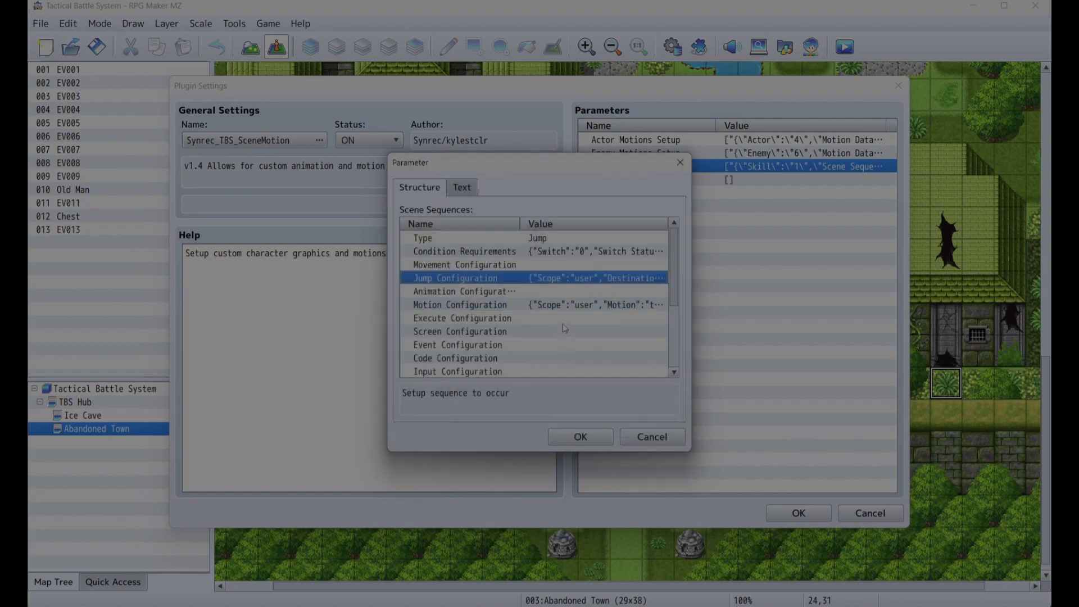
# - Set the Jump entry's Motion Configuration motion to item
pyautogui.click(529, 308)
pyautogui.scroll(-1, 531, 304)
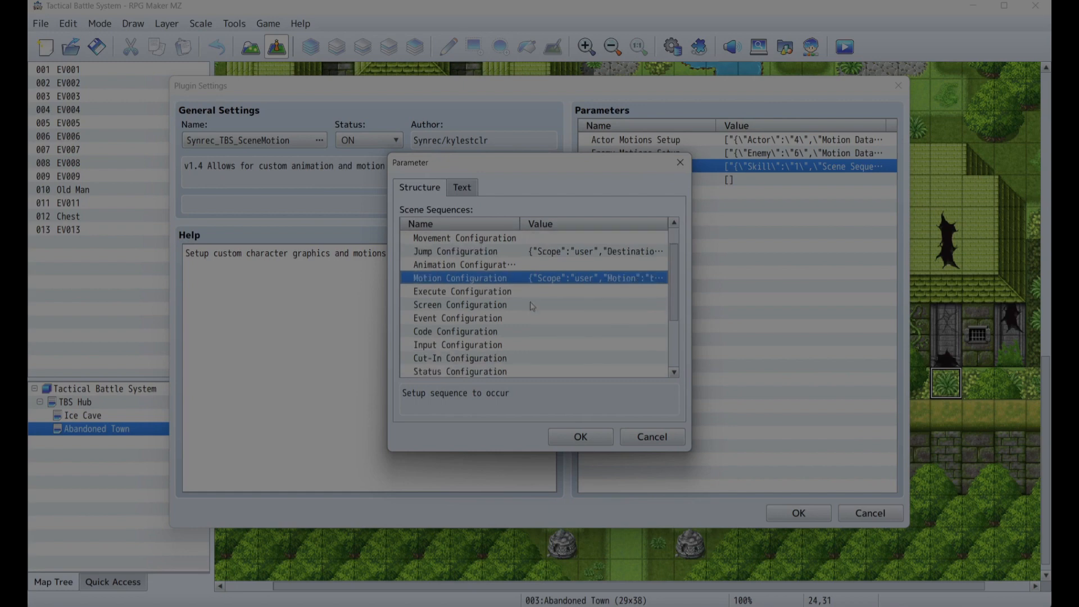
pyautogui.doubleClick(556, 279)
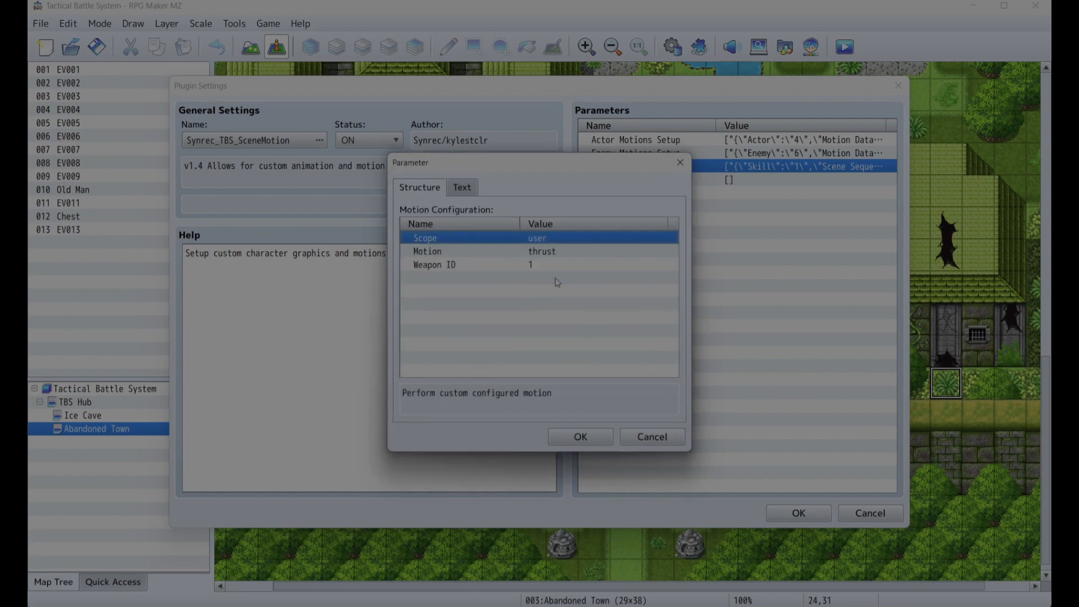
pyautogui.click(538, 254)
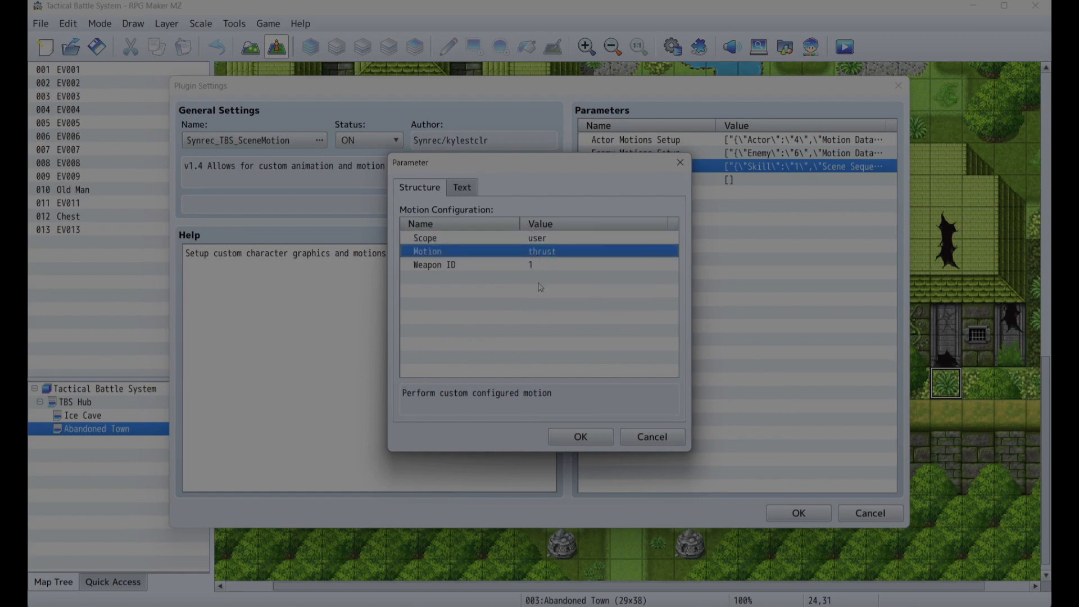
pyautogui.doubleClick(549, 253)
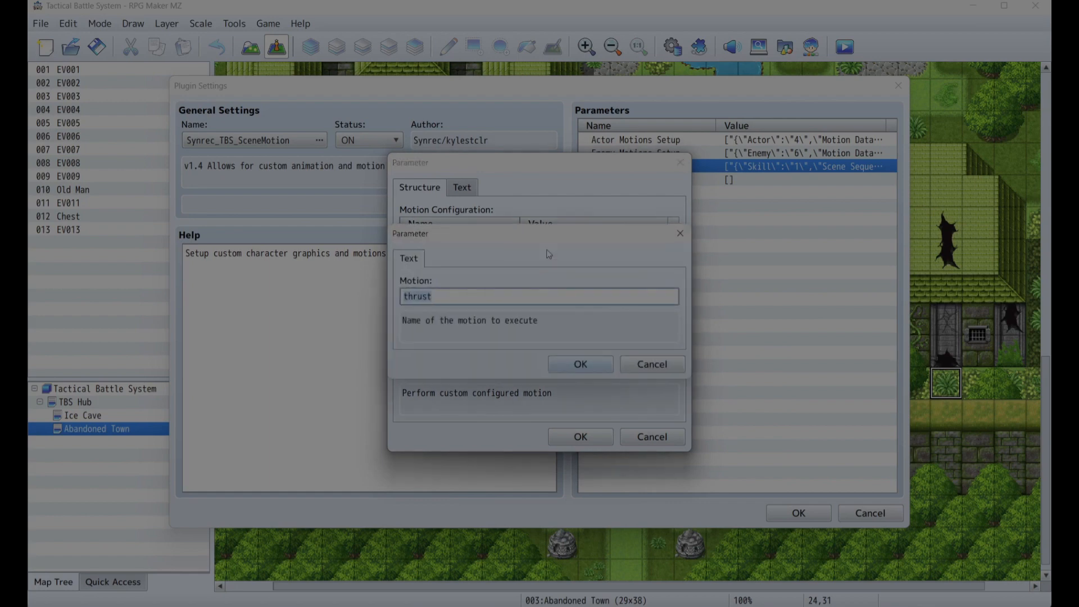
pyautogui.write('item')
pyautogui.click(585, 371)
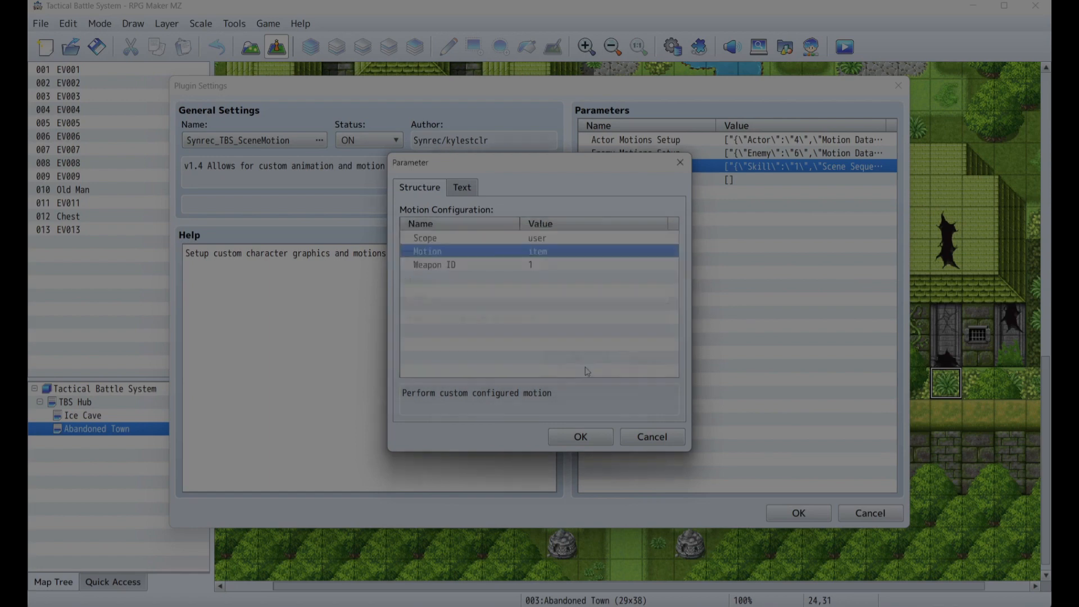
pyautogui.click(582, 437)
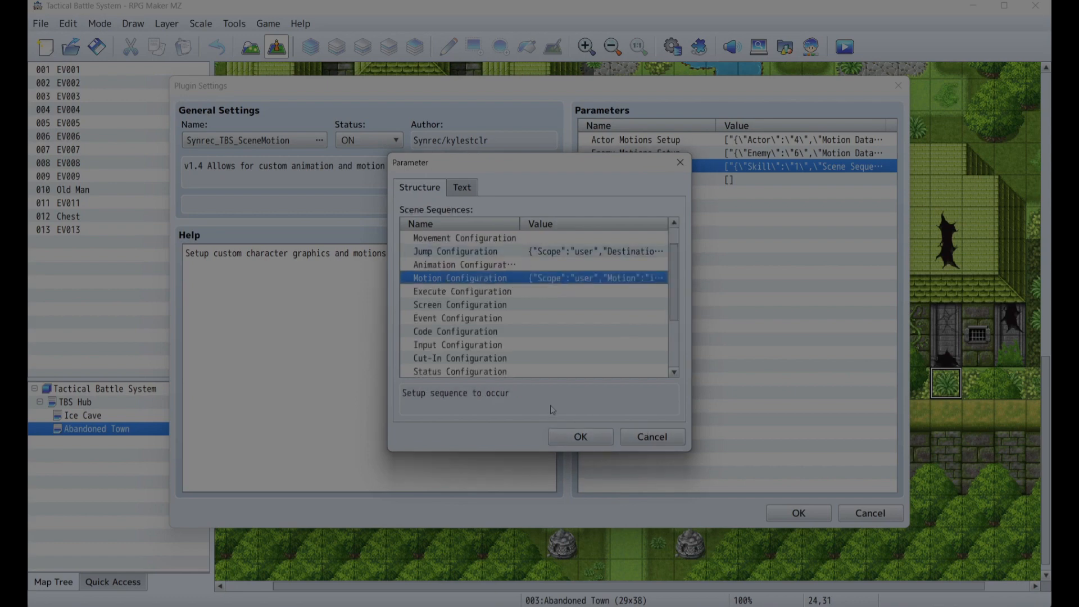
# - Clear the Jump entry's Motion Configuration
pyautogui.scroll(1, 517, 256)
pyautogui.doubleClick(536, 237)
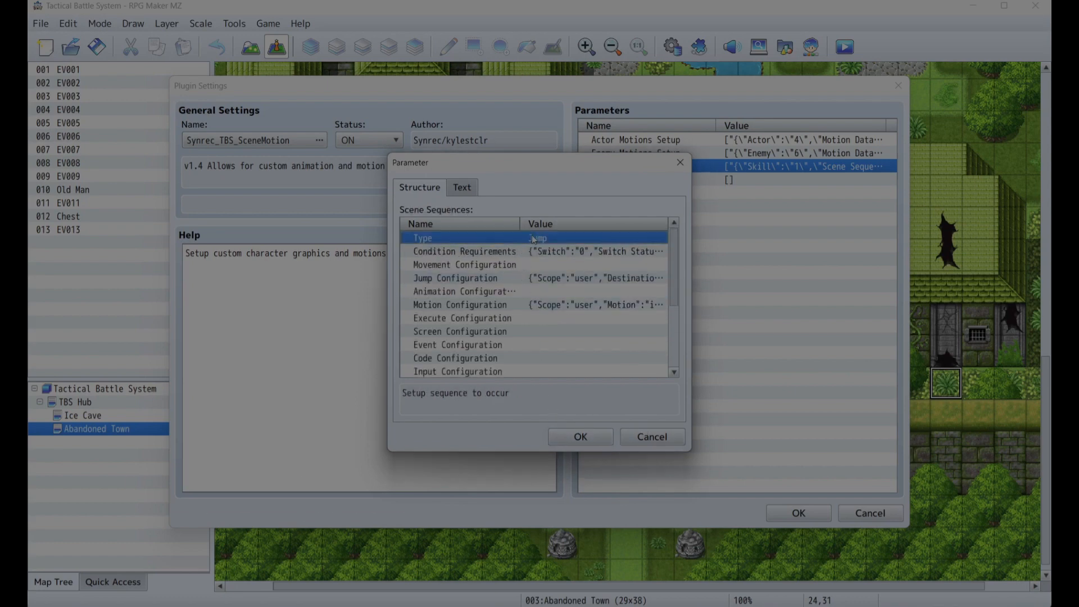
pyautogui.click(444, 301)
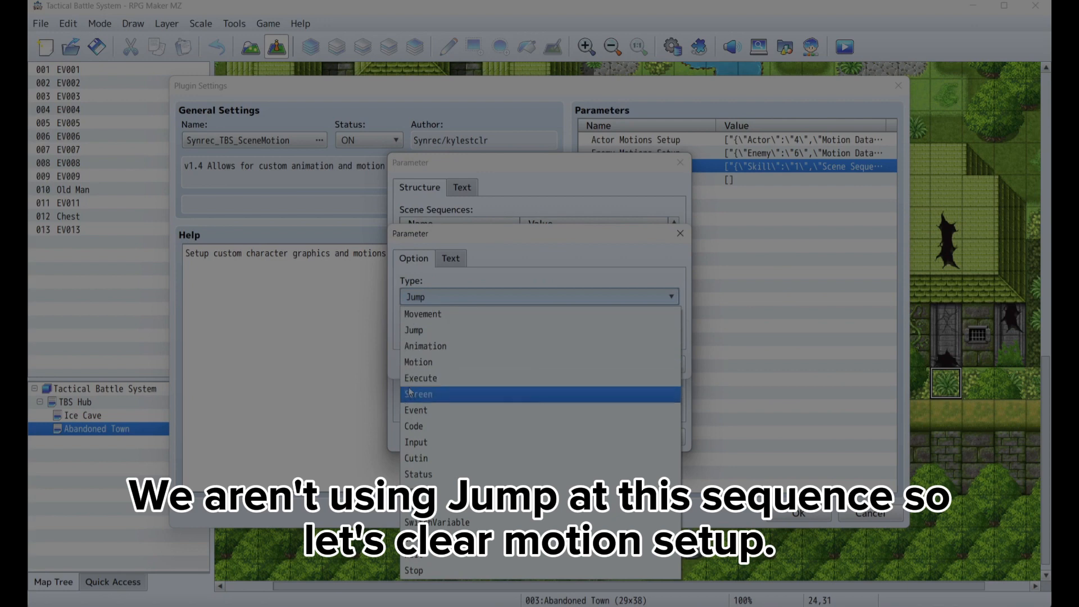
pyautogui.click(426, 330)
pyautogui.click(599, 366)
pyautogui.click(544, 304)
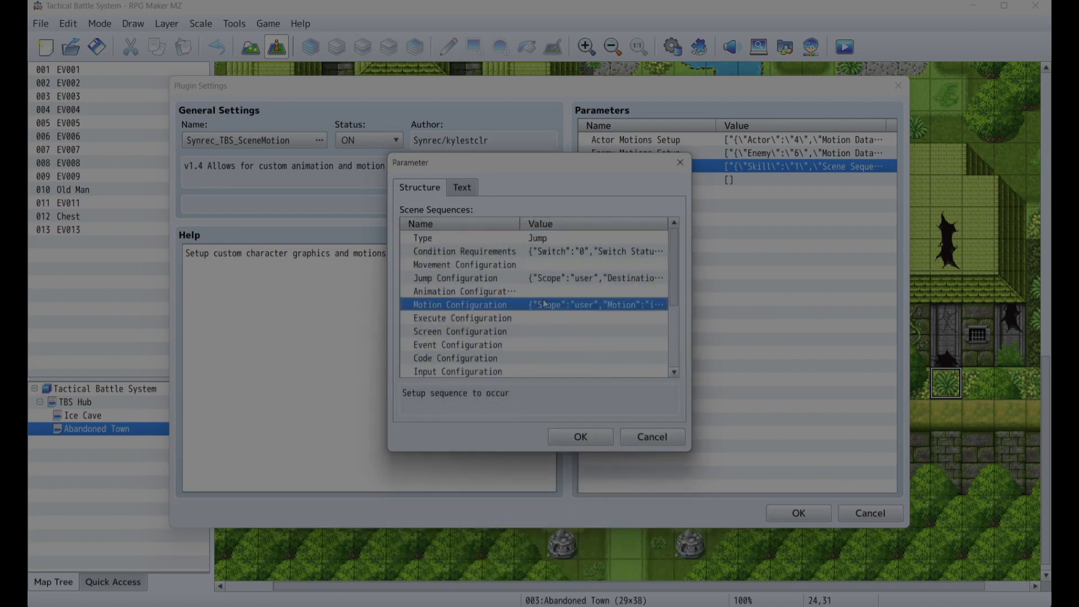
pyautogui.rightClick(538, 314)
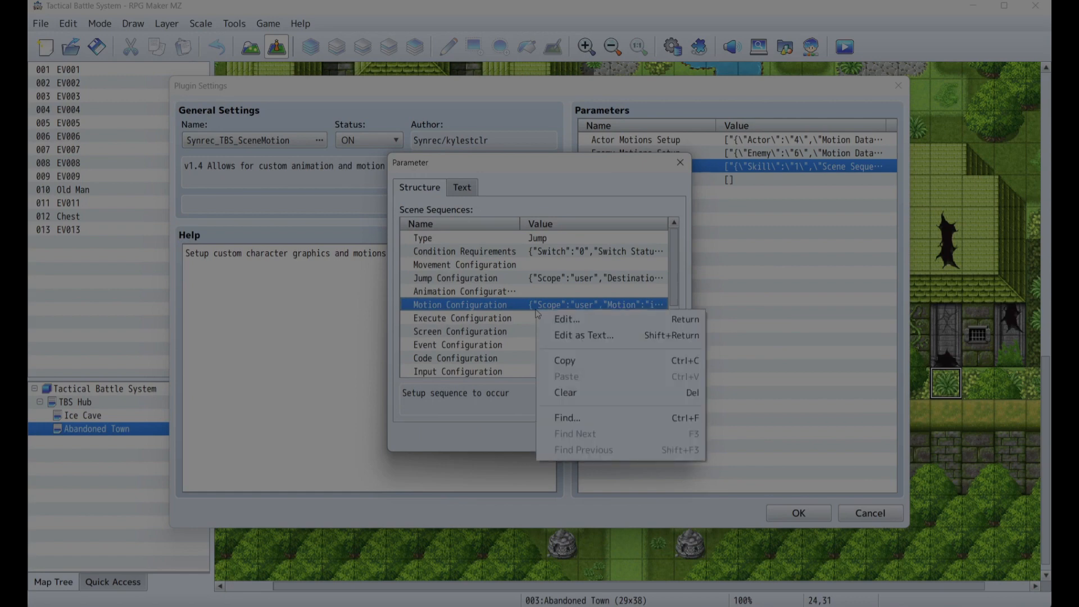
pyautogui.click(560, 392)
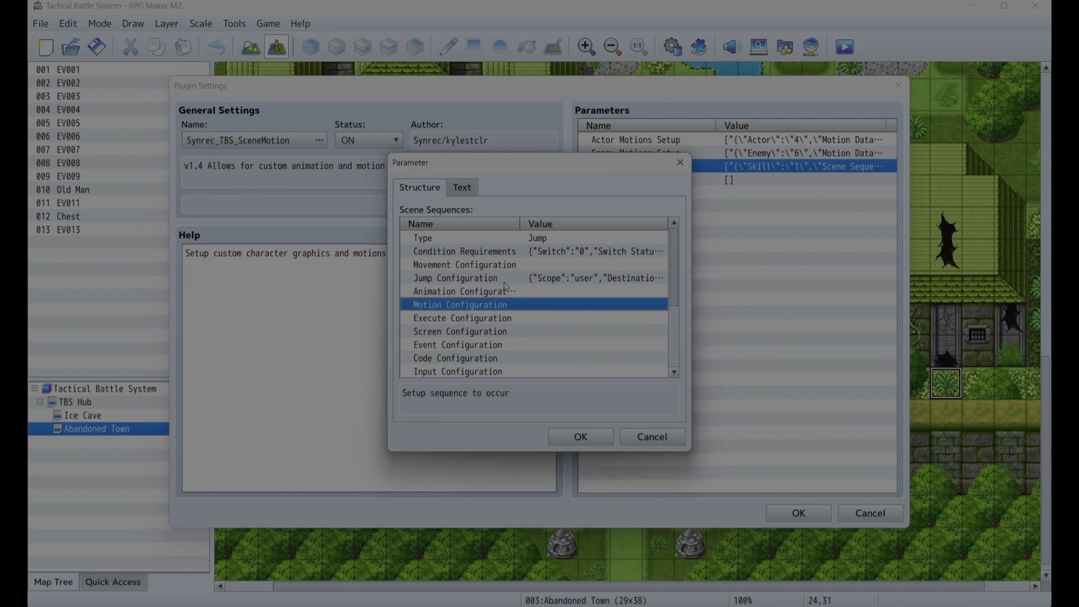
# - Close the Jump entry, open the fourth sequence entry and review its Wait Configuration value
pyautogui.scroll(-3, 563, 294)
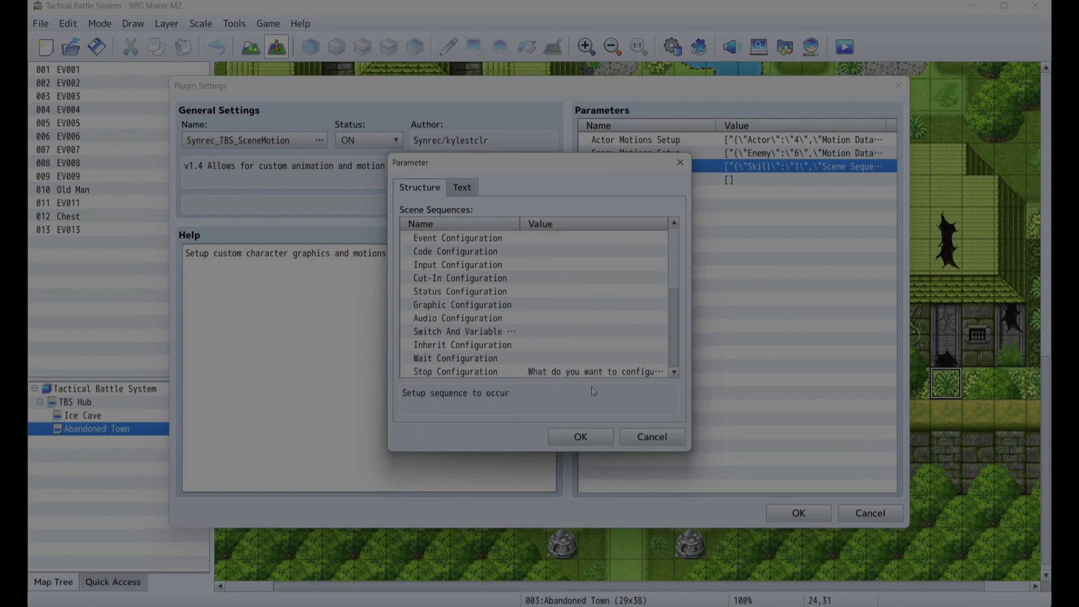
pyautogui.click(583, 441)
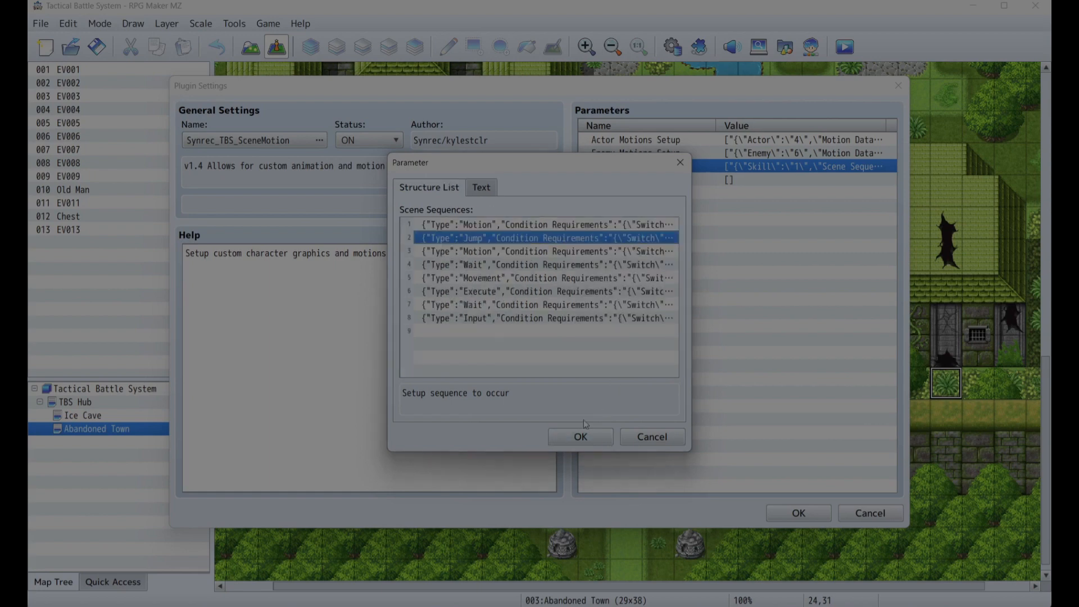
pyautogui.click(544, 251)
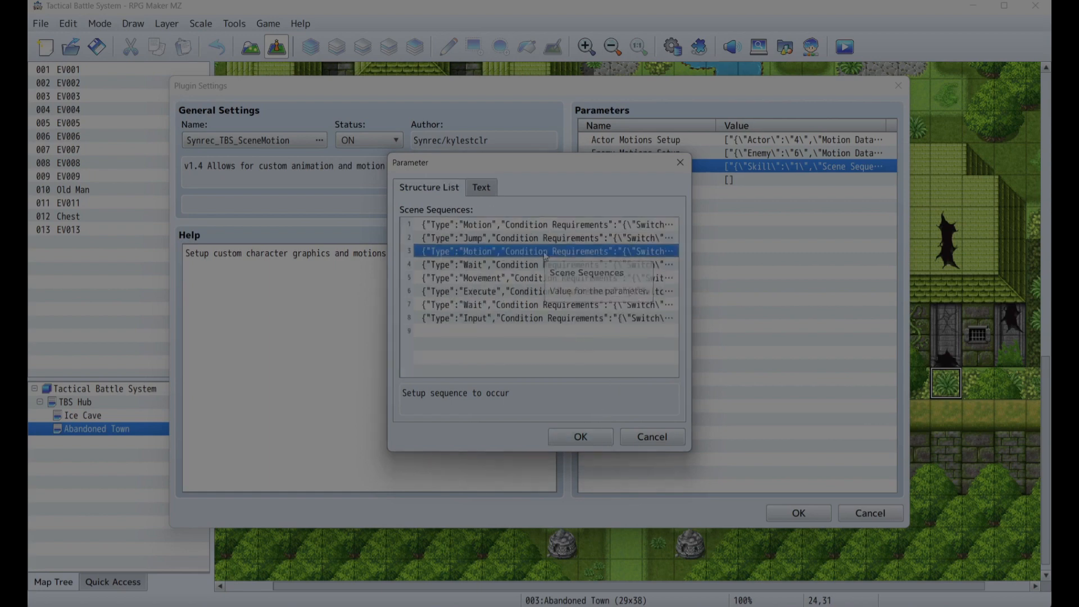
pyautogui.doubleClick(544, 252)
pyautogui.scroll(3, 582, 319)
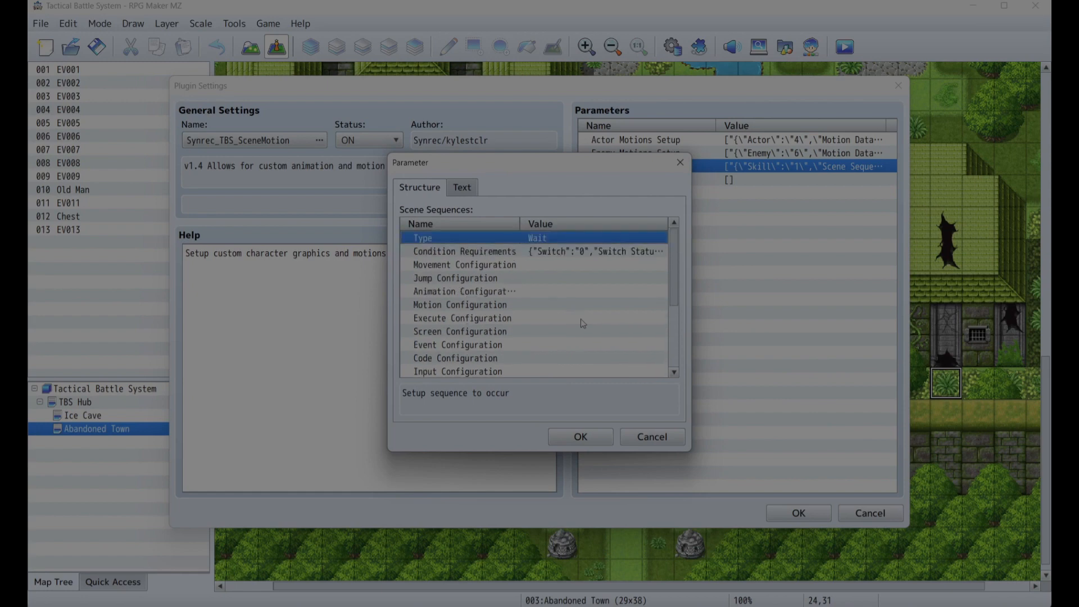
pyautogui.scroll(-3, 522, 243)
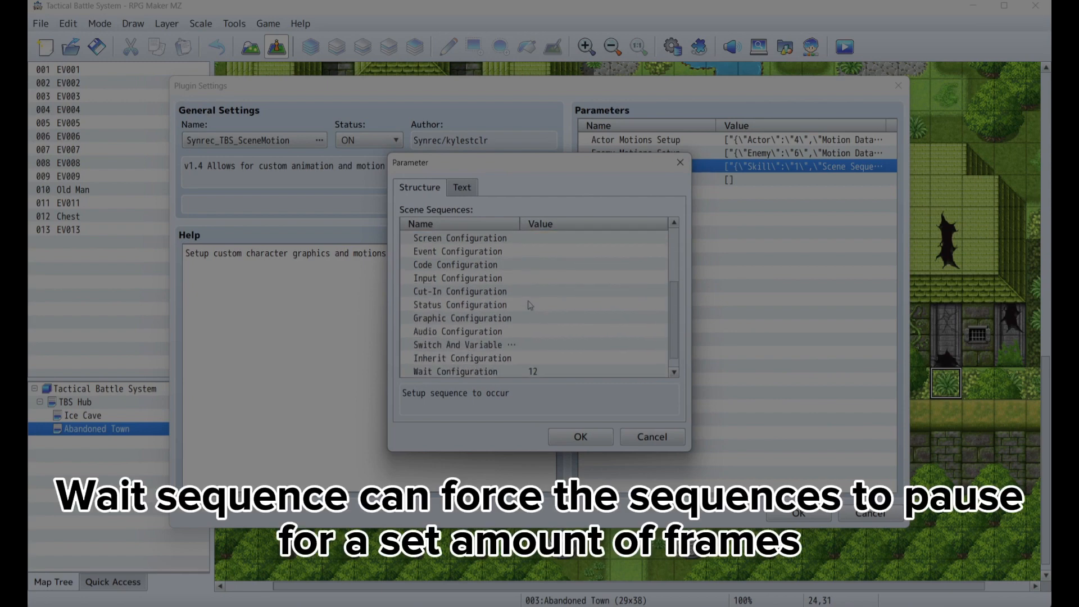
pyautogui.click(532, 369)
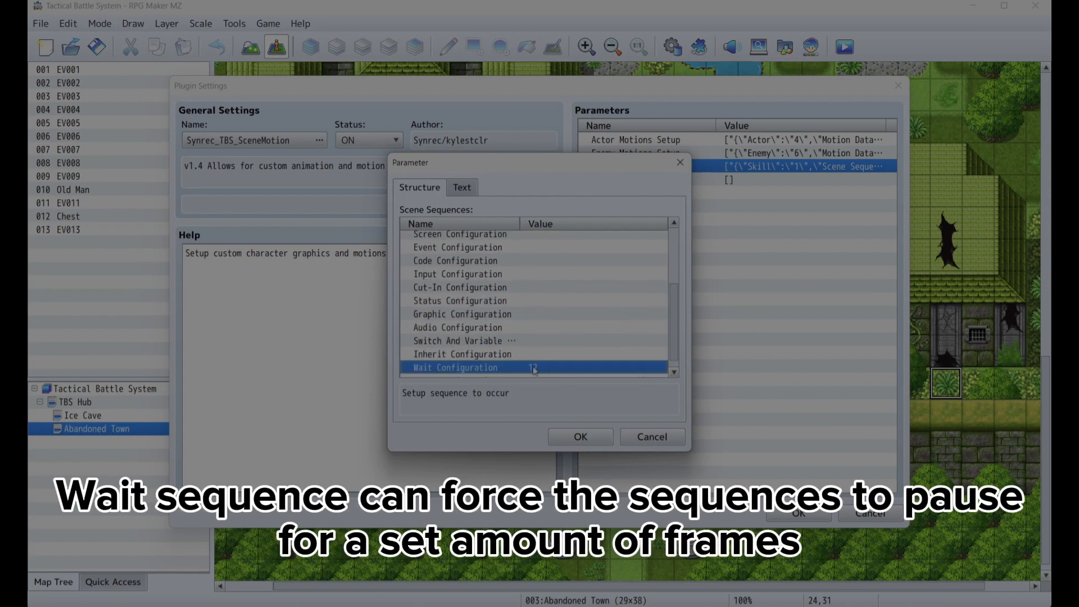
pyautogui.click(580, 437)
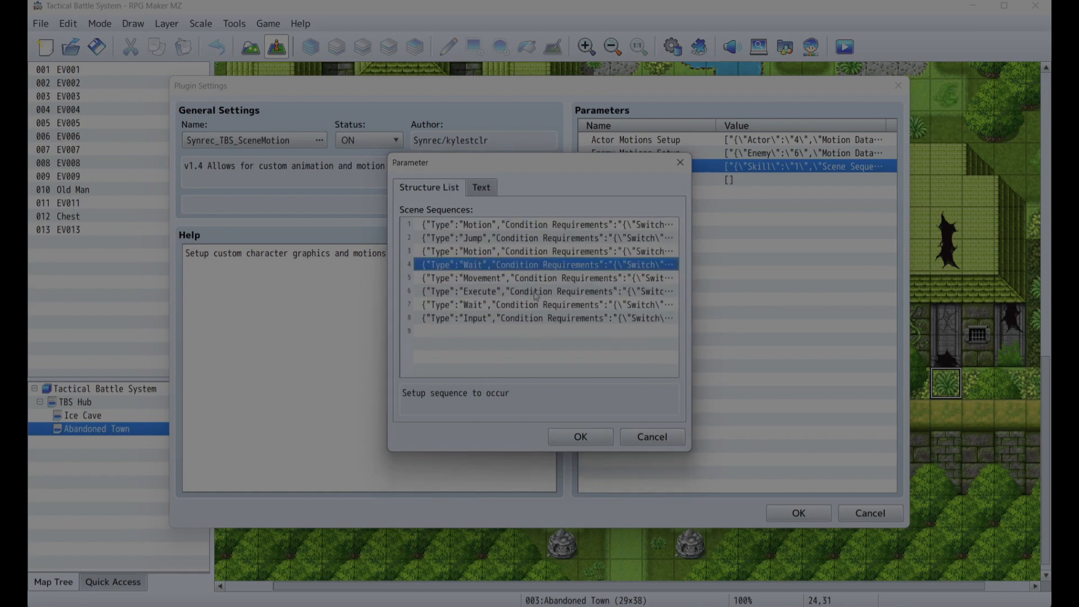
# - Open the Movement sequence entry and review its Movement Configuration scope, destination, Movement X/Y and duration
pyautogui.doubleClick(539, 279)
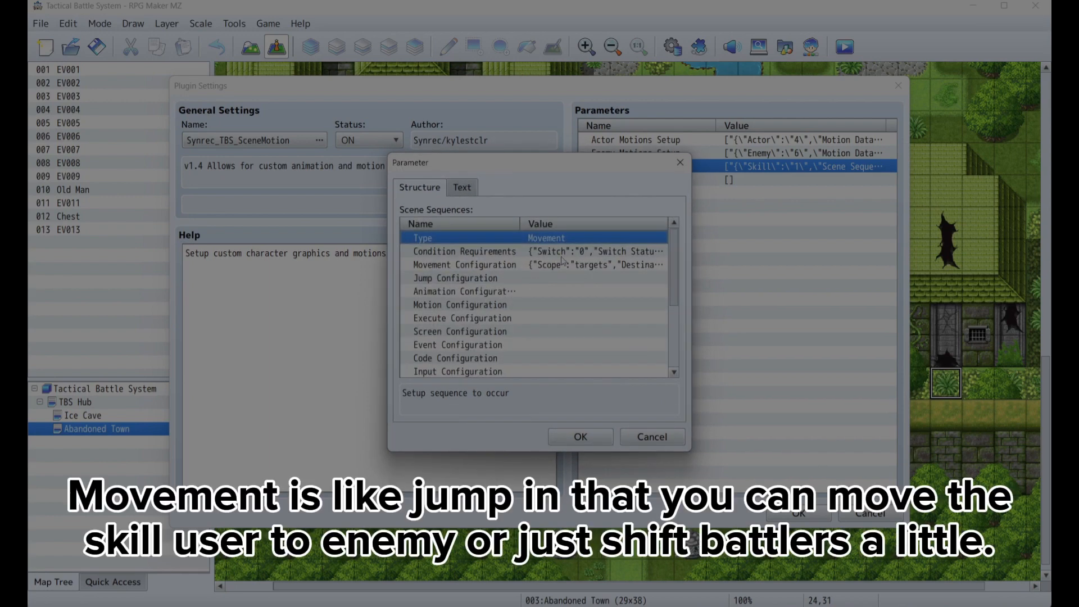
pyautogui.doubleClick(560, 265)
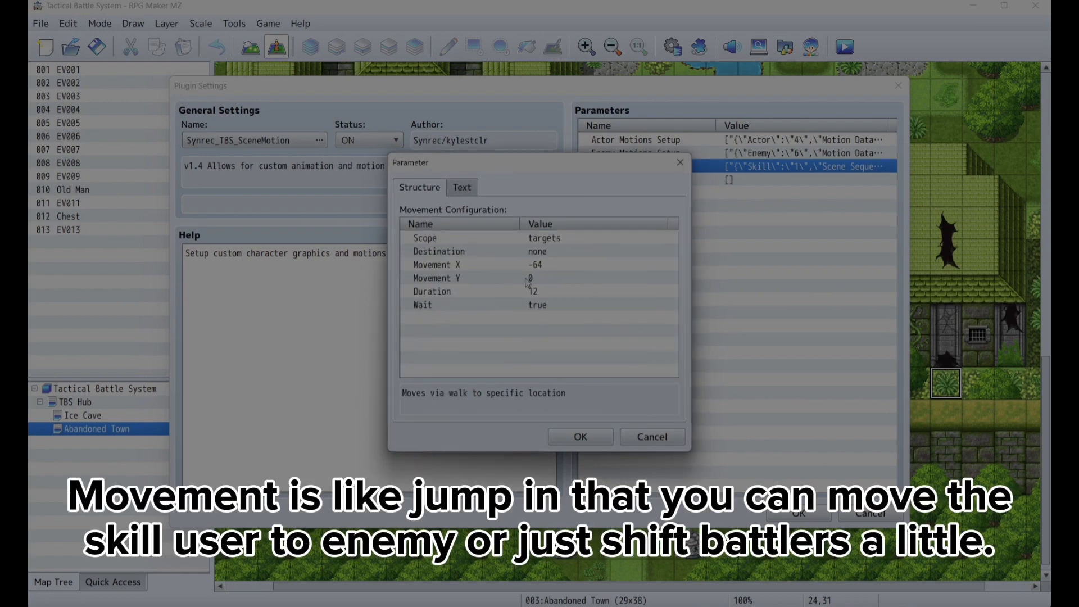
pyautogui.click(540, 269)
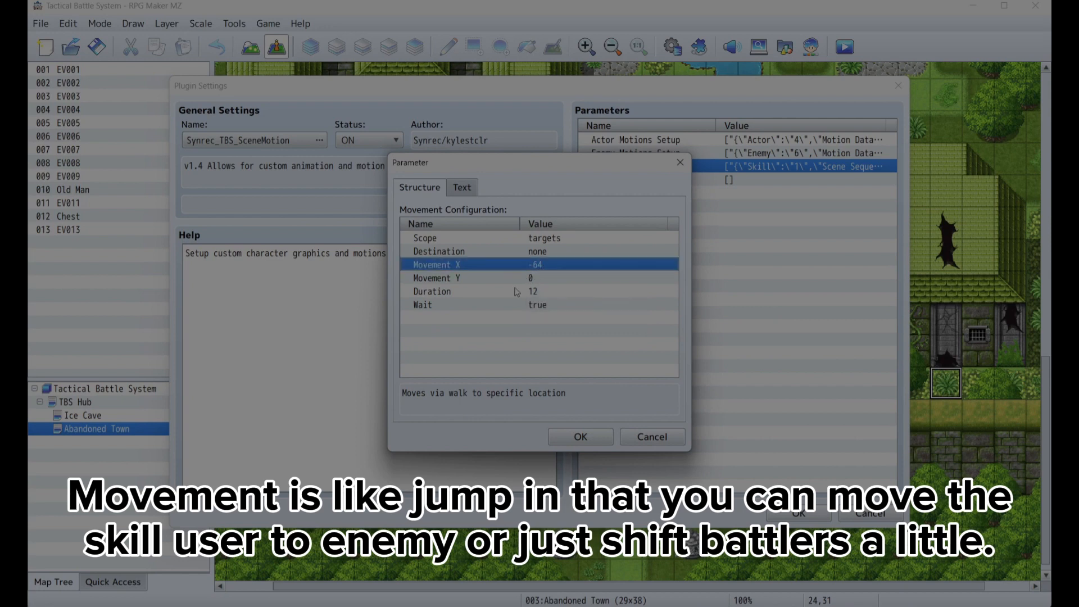
pyautogui.click(580, 437)
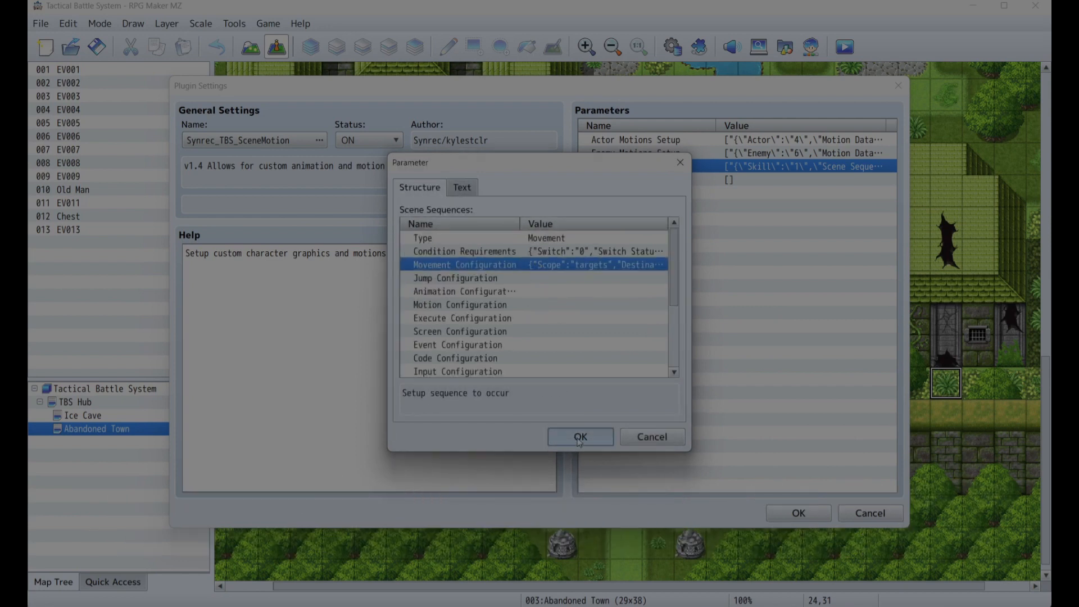
pyautogui.click(580, 436)
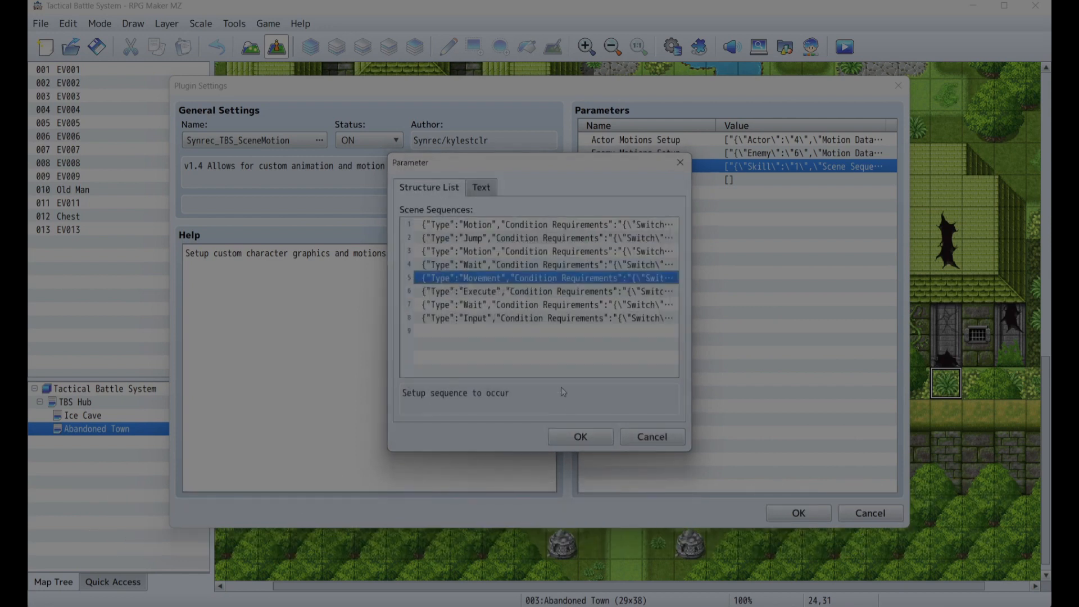
# - Open the Execute sequence entry and review its Execute Configuration, including the Skill ID and Item ID options
pyautogui.doubleClick(548, 292)
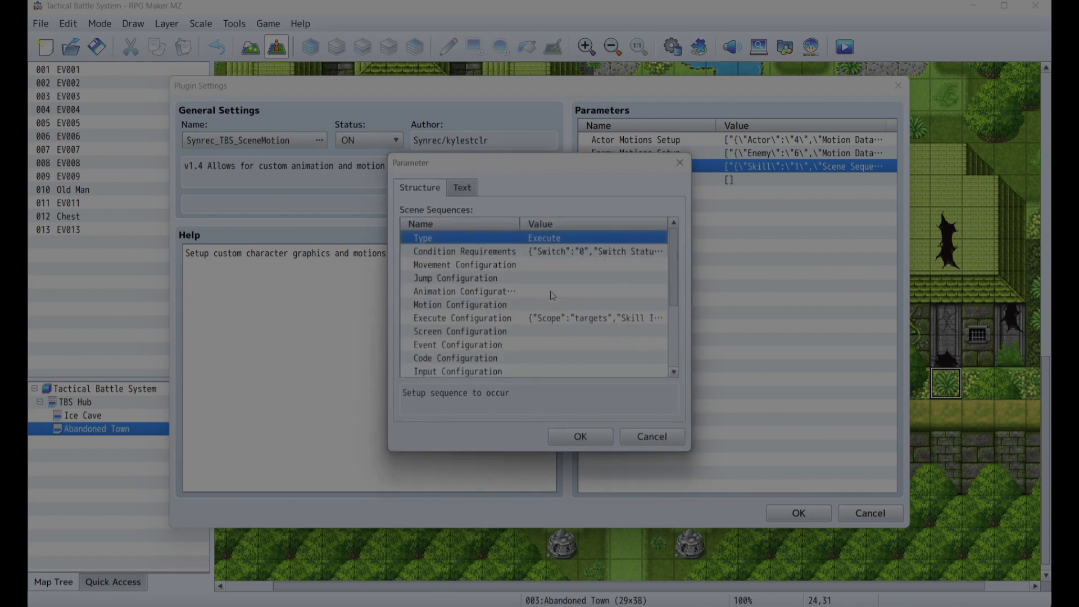
pyautogui.doubleClick(563, 317)
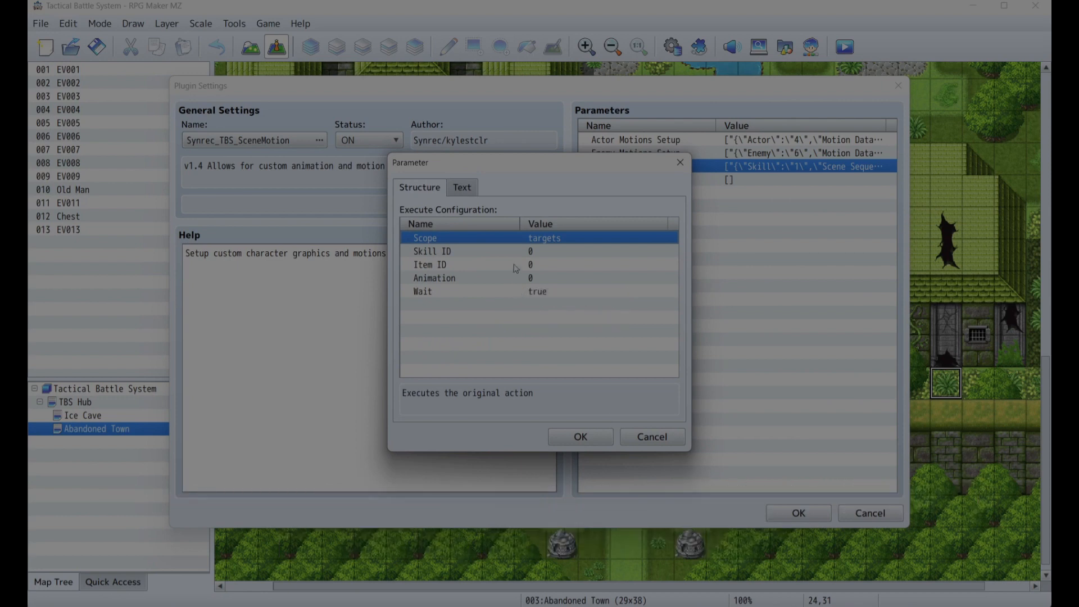
pyautogui.doubleClick(531, 254)
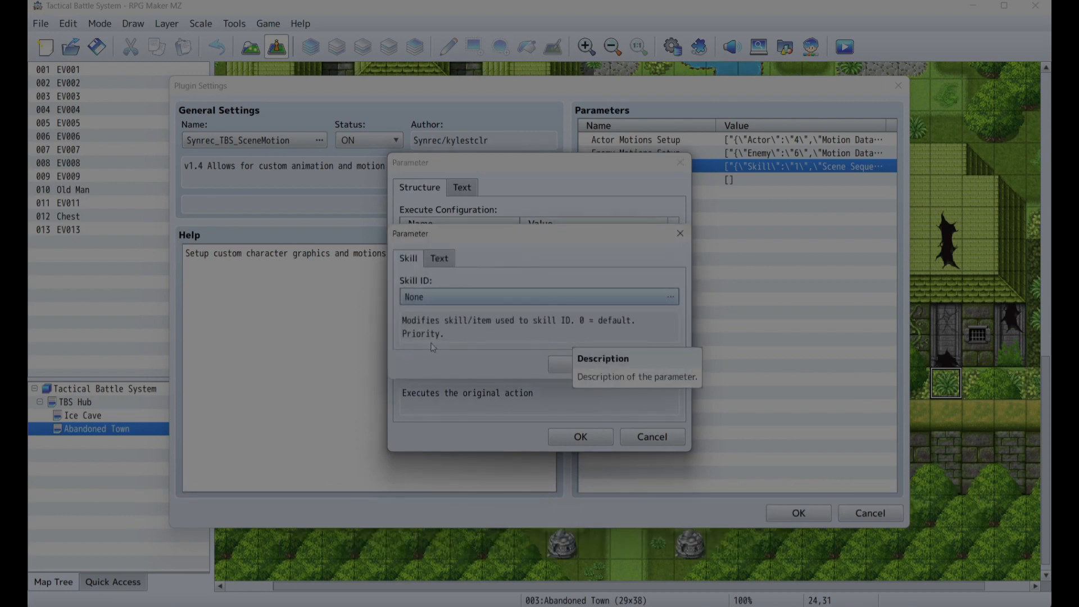
pyautogui.click(560, 372)
pyautogui.doubleClick(515, 270)
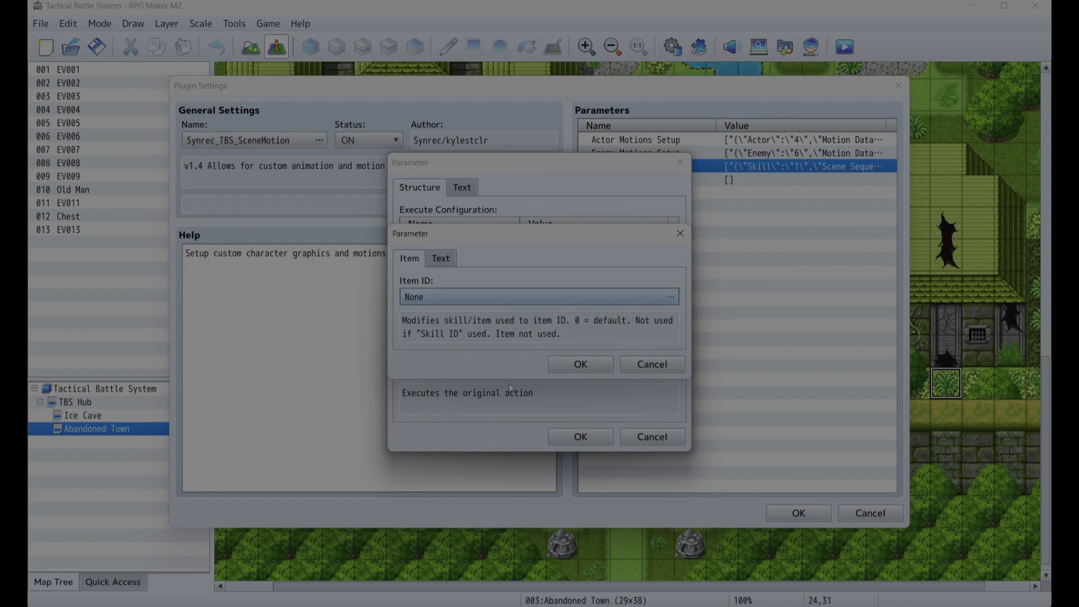
pyautogui.click(572, 372)
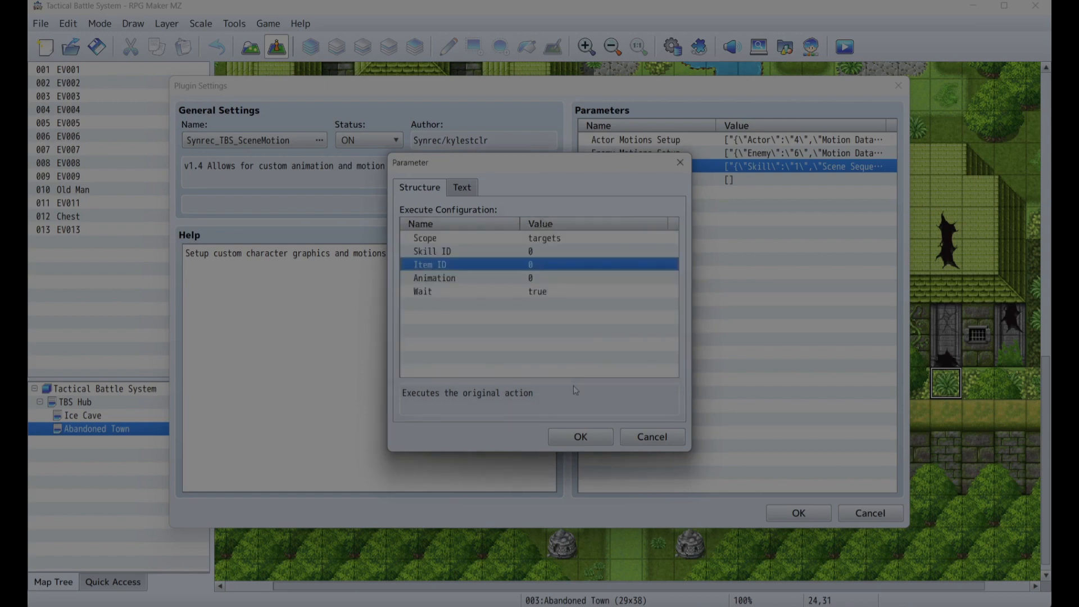
pyautogui.click(573, 436)
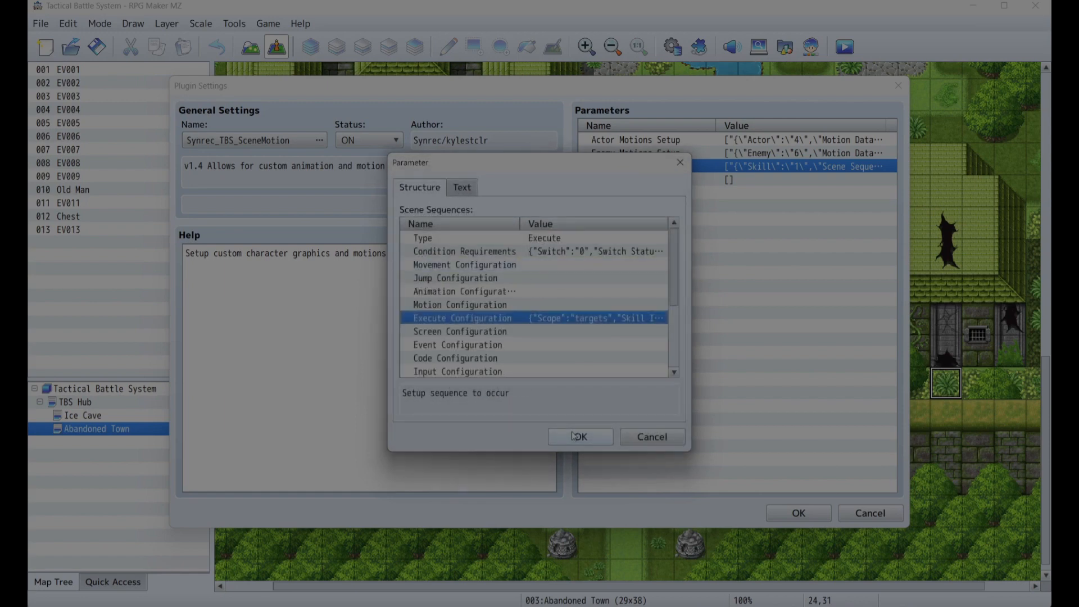
pyautogui.click(573, 436)
# - Open the Input sequence entry and review its Input Configuration button, switch, variable and gauge settings
pyautogui.doubleClick(516, 318)
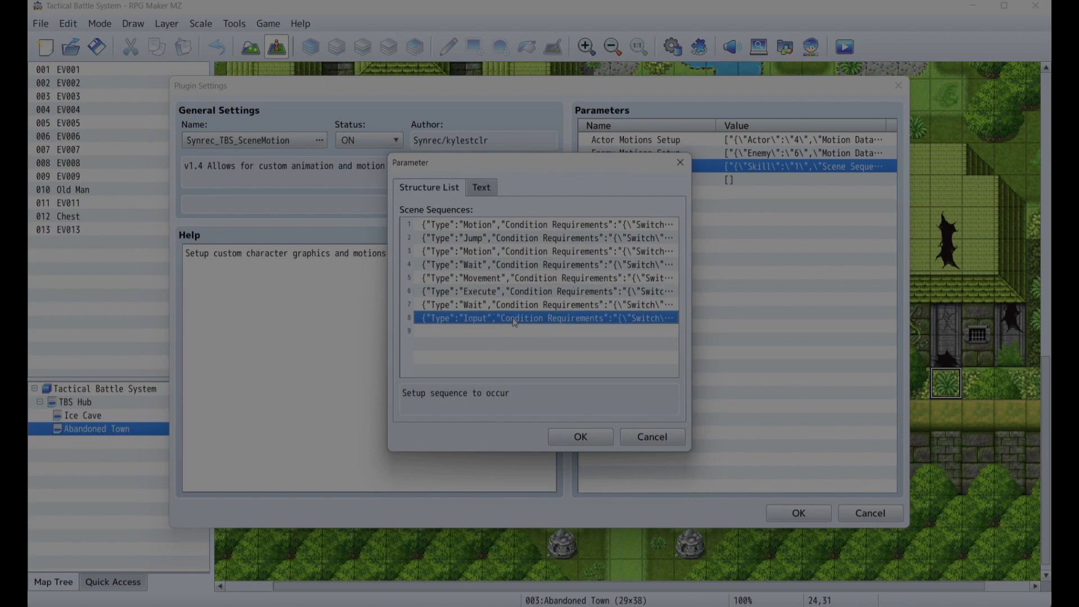
pyautogui.scroll(-2, 537, 269)
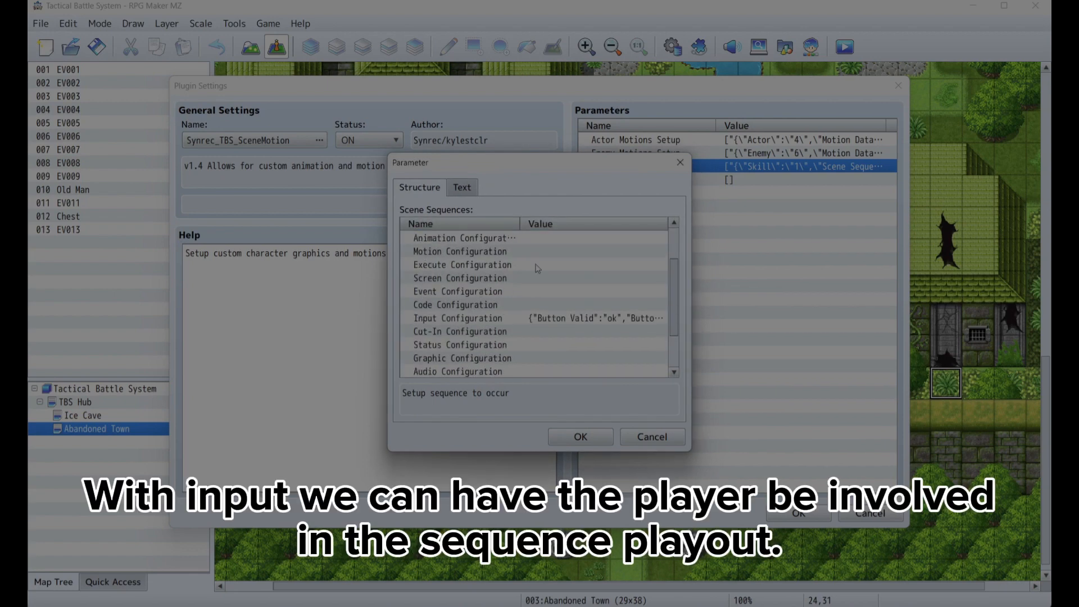
pyautogui.doubleClick(551, 319)
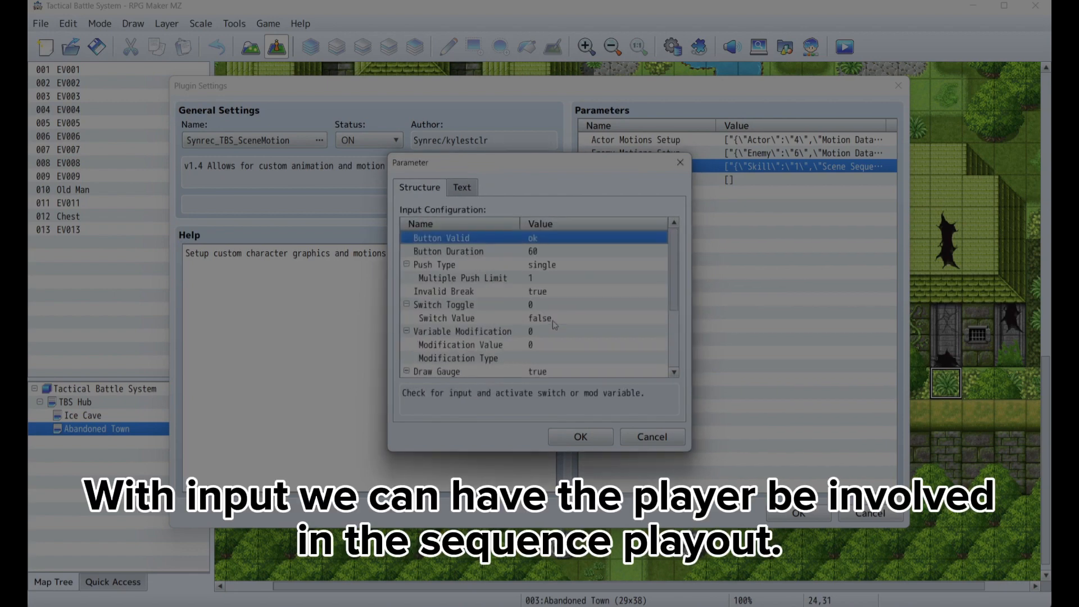
pyautogui.click(522, 267)
pyautogui.scroll(-3, 543, 273)
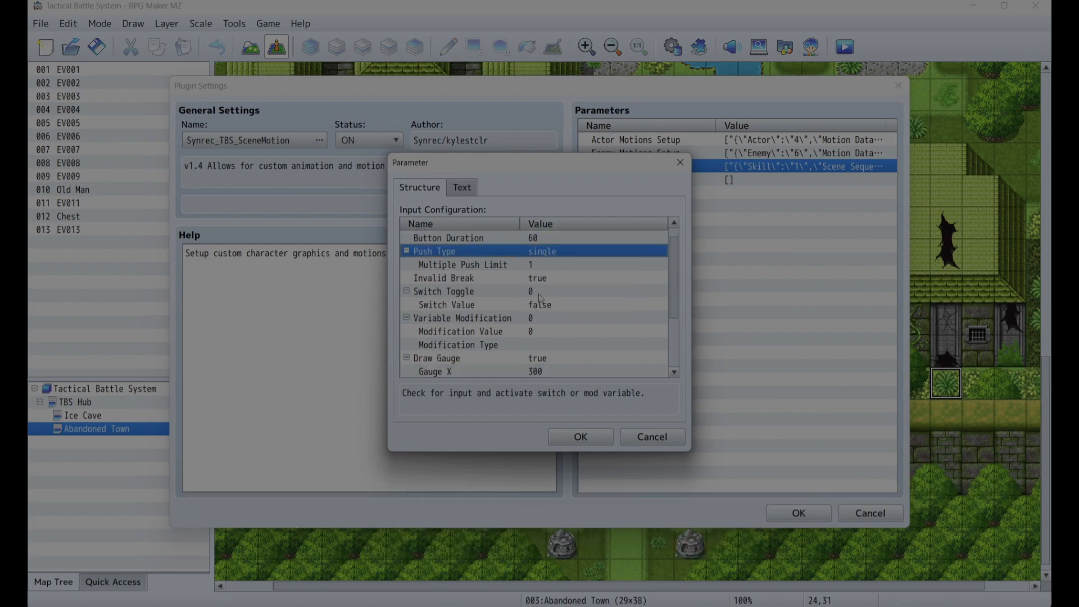
pyautogui.scroll(1, 543, 328)
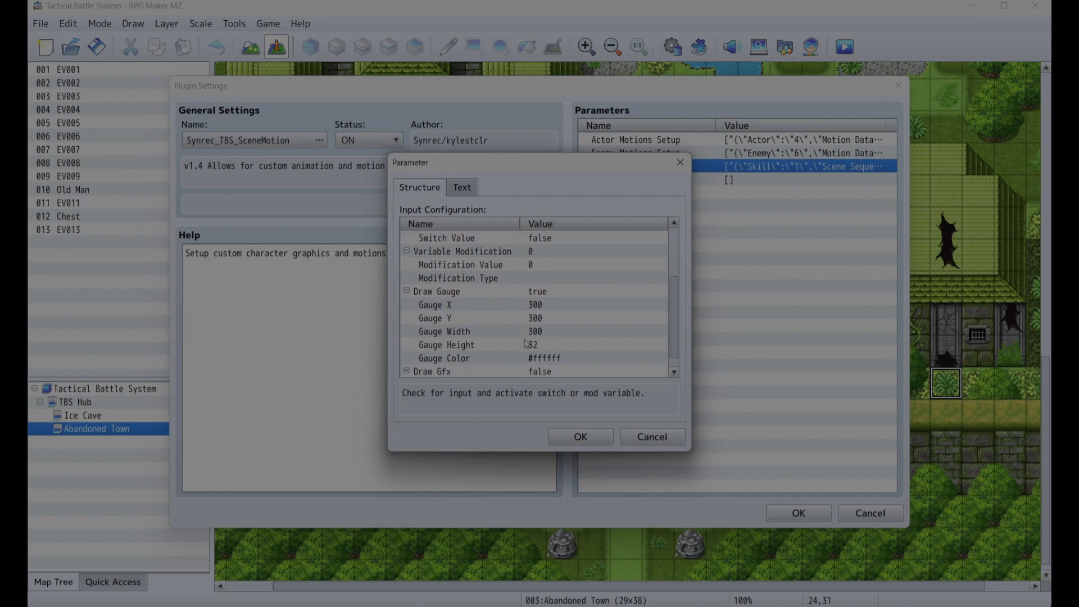
pyautogui.scroll(-1, 534, 337)
pyautogui.scroll(3, 525, 343)
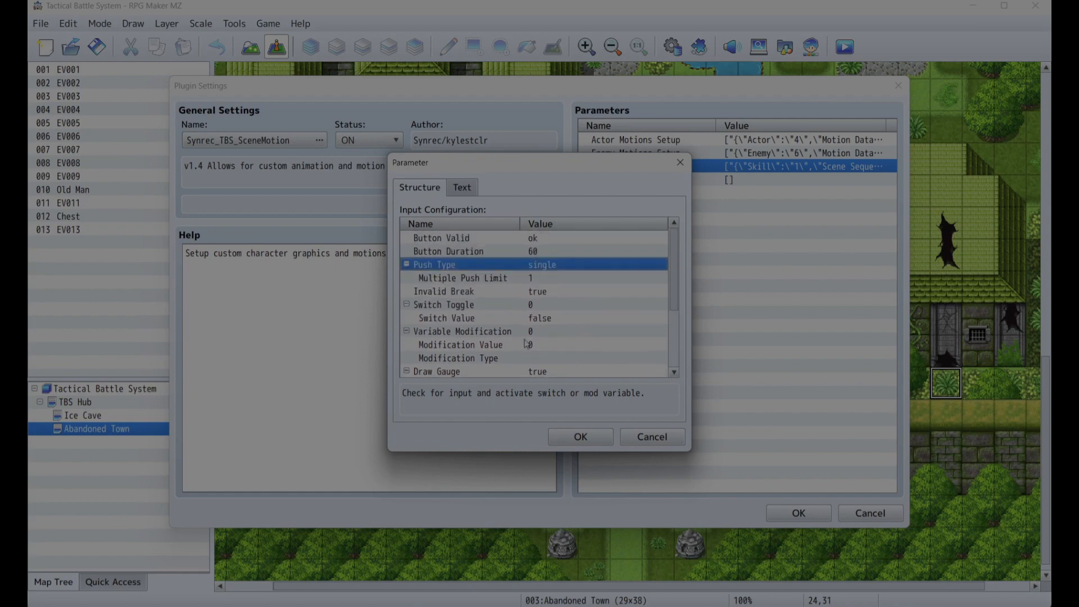
pyautogui.click(580, 437)
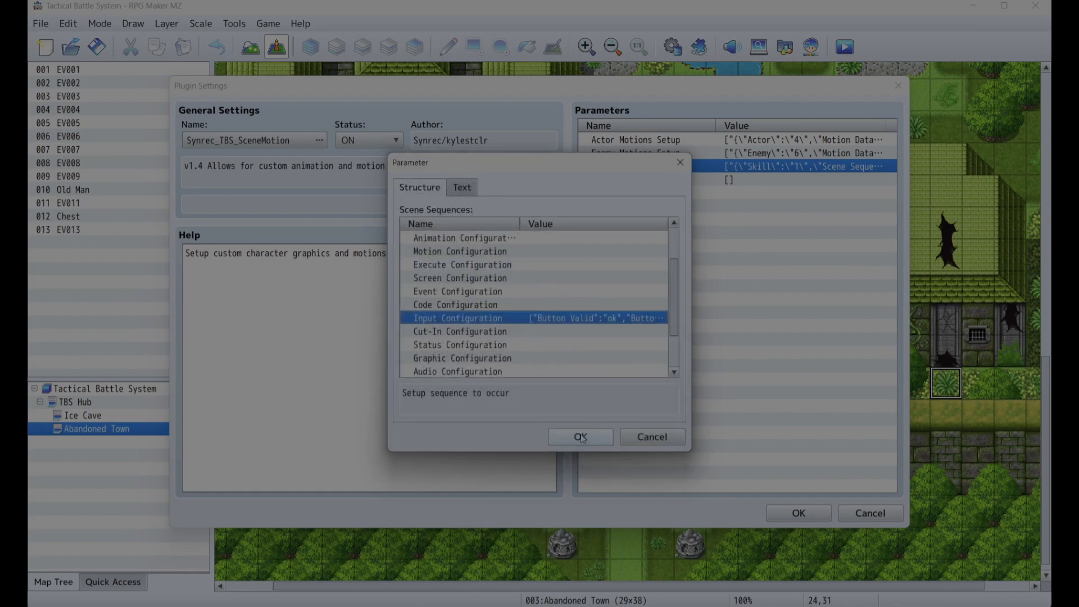
# - Confirm the scene sequence dialogs and close the plugin settings, keeping the changes
pyautogui.click(581, 437)
pyautogui.click(580, 437)
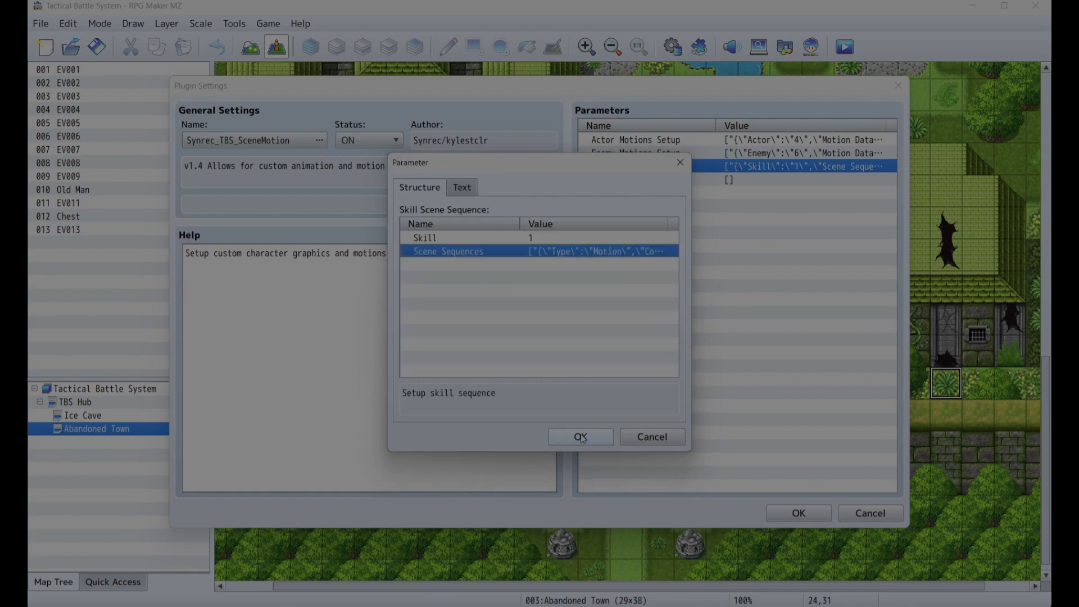
pyautogui.click(581, 437)
pyautogui.click(581, 437)
pyautogui.click(798, 512)
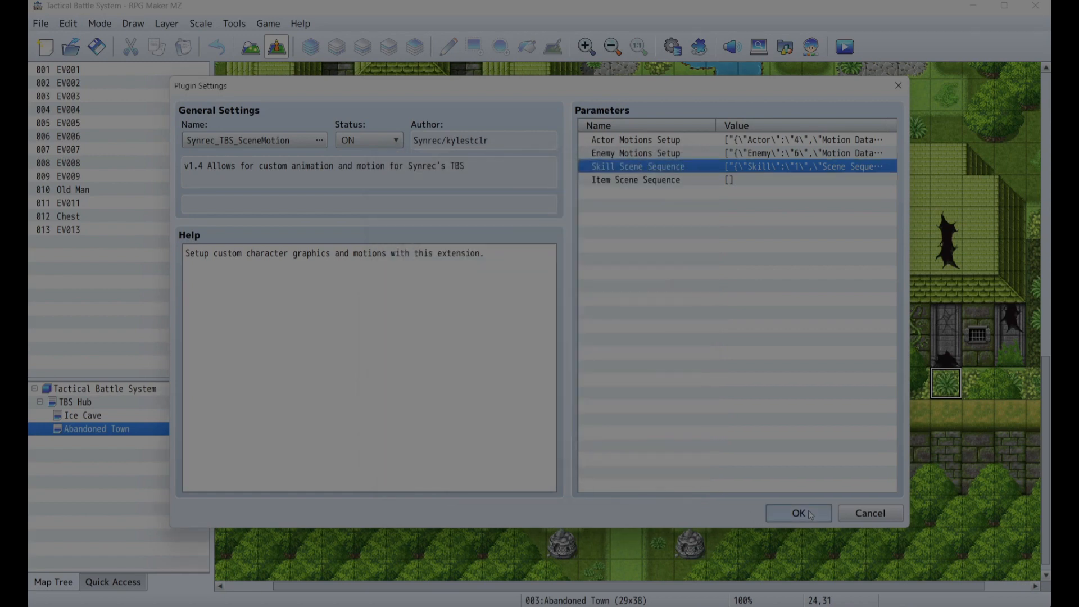
# - Start a playtest and begin a new game from the title screen
pyautogui.click(636, 516)
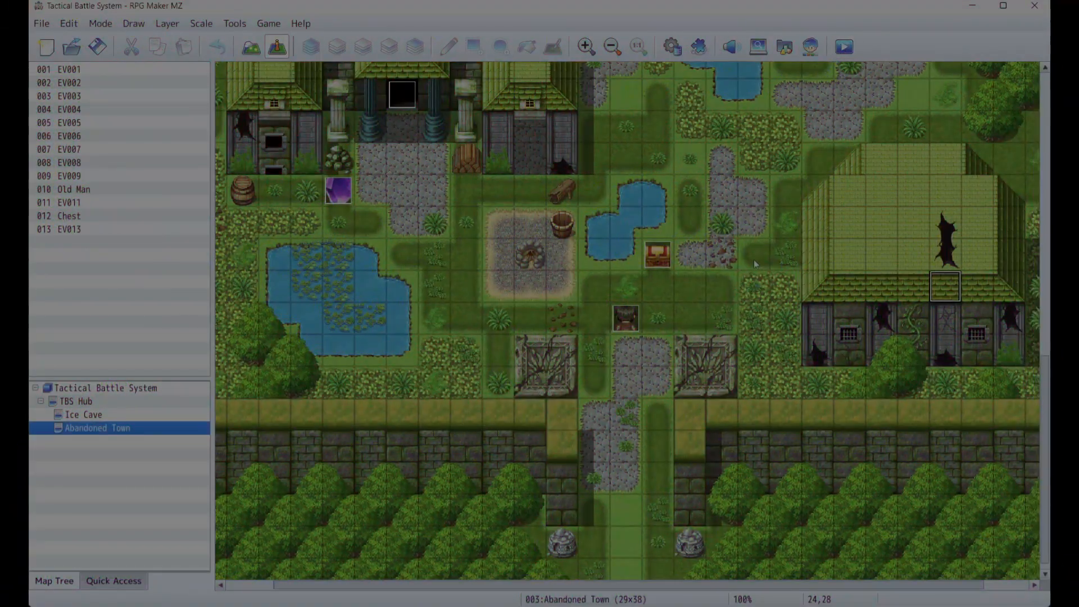
pyautogui.hotkey('ctrl', 'r')
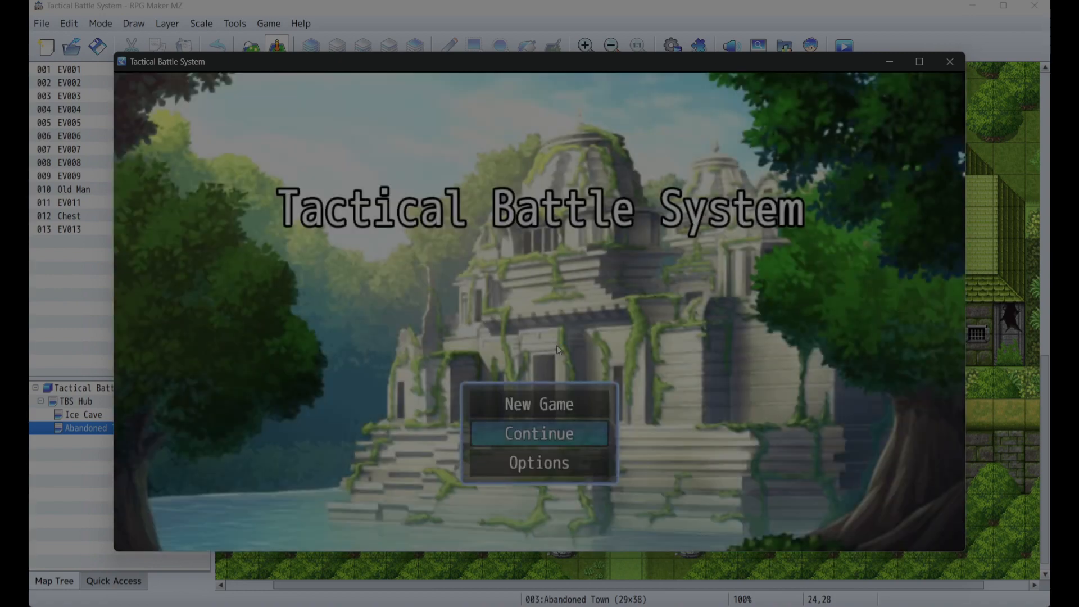
pyautogui.press('Up')
pyautogui.press('Return')
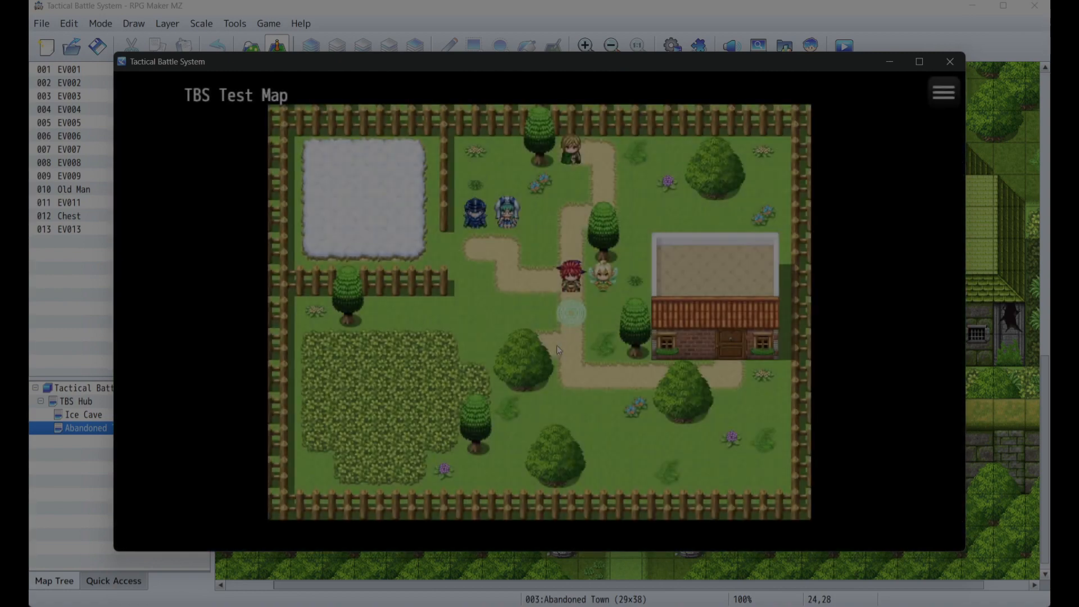
# - Walk to the battle trigger on the test map and start the tactical battle
pyautogui.press('Right')
pyautogui.press('Return')
pyautogui.press('Return')
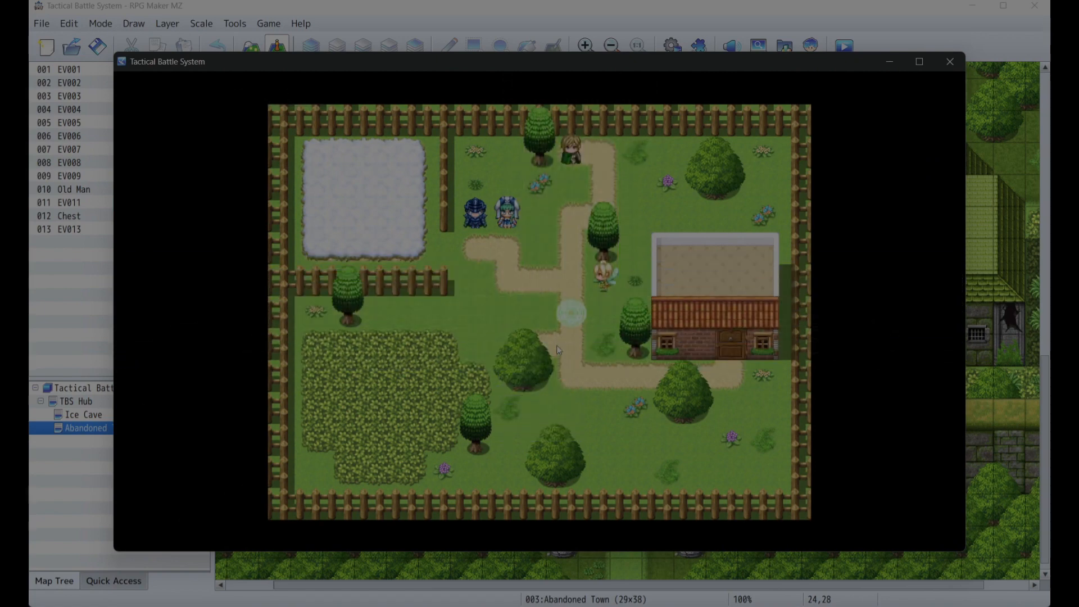
pyautogui.press('XF86AudioLowerVolume')
pyautogui.press('XF86AudioLowerVolume')
pyautogui.press('XF86AudioLowerVolume')
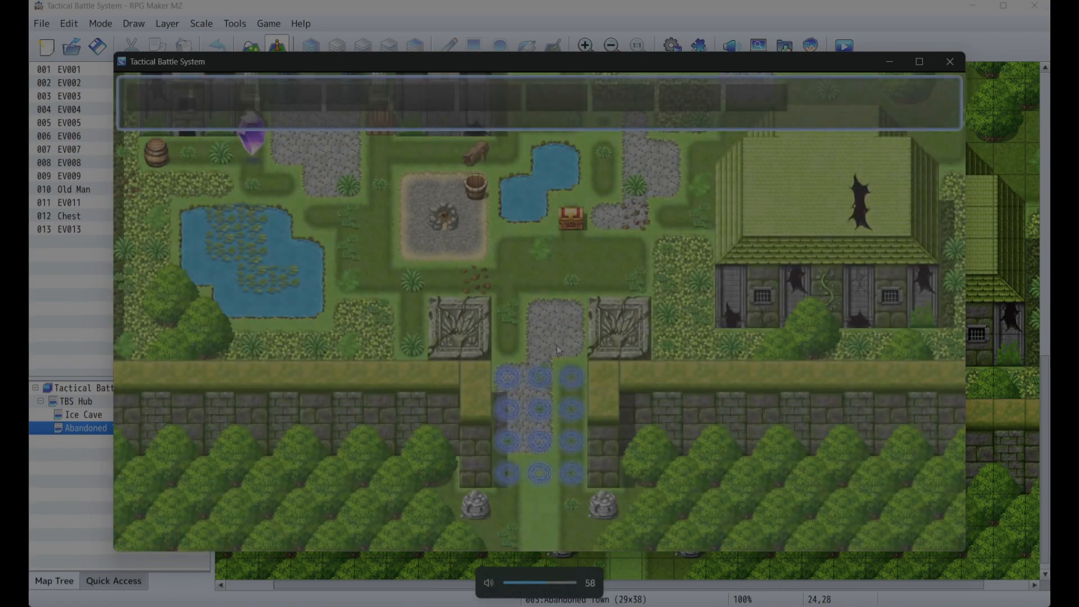
pyautogui.press('XF86AudioLowerVolume')
pyautogui.press('XF86AudioLowerVolume')
pyautogui.press('XF86AudioLowerVolume')
pyautogui.press('XF86AudioLowerVolume')
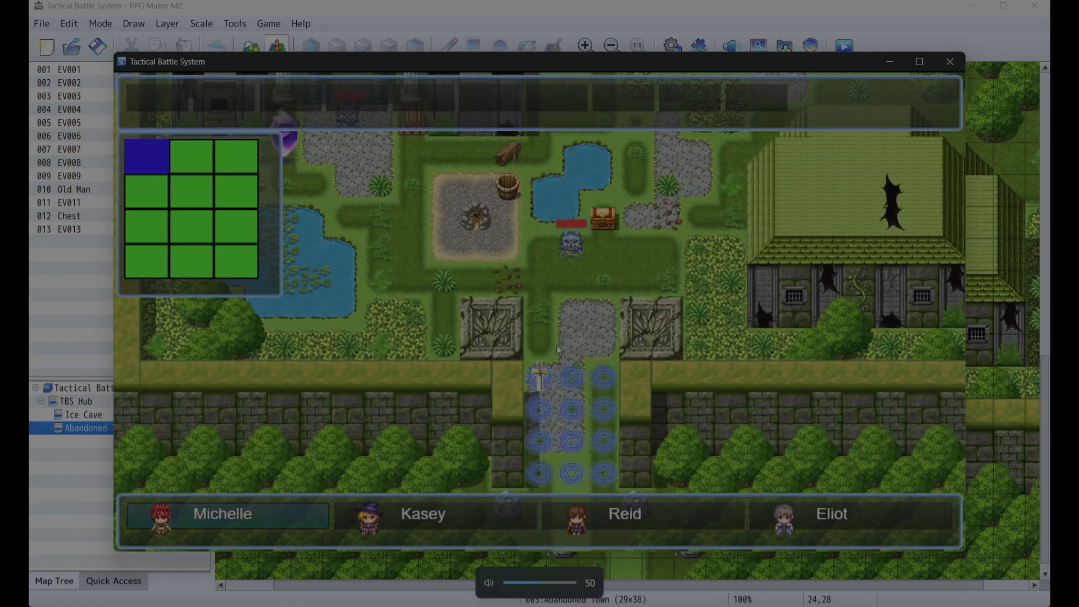
# - Place Michelle on a deployment tile and open the battle preparation menu
pyautogui.press('Right')
pyautogui.press('Left')
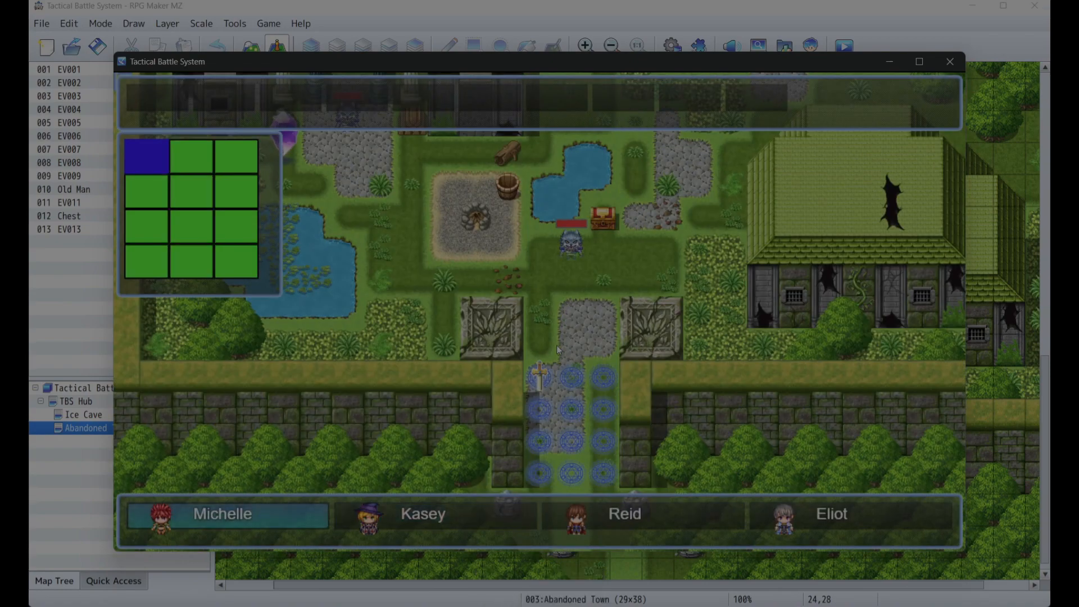
pyautogui.press('Right')
pyautogui.press('Return')
pyautogui.press('Right')
pyautogui.press('Escape')
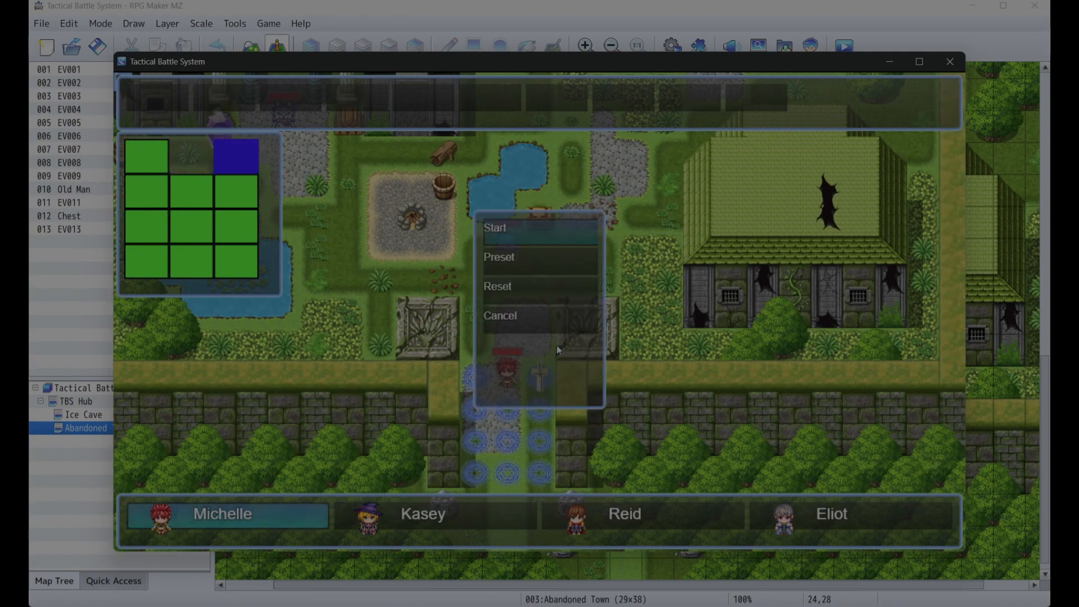
# - Begin the tactical battle and try Michelle's attack, then close the playtest window
pyautogui.press('Return')
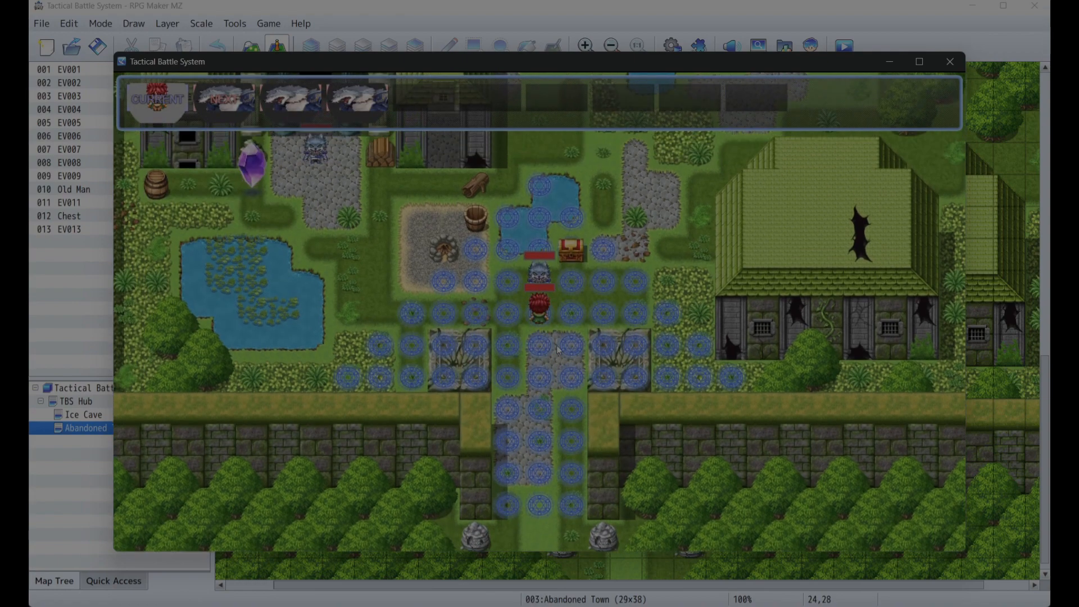
pyautogui.press('Return')
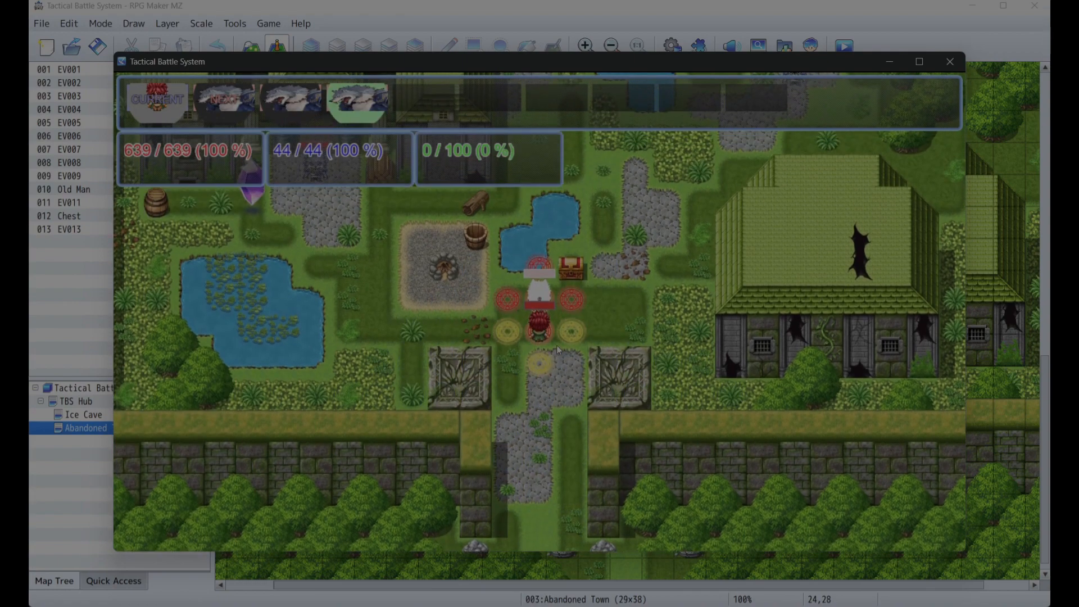
pyautogui.press('Return')
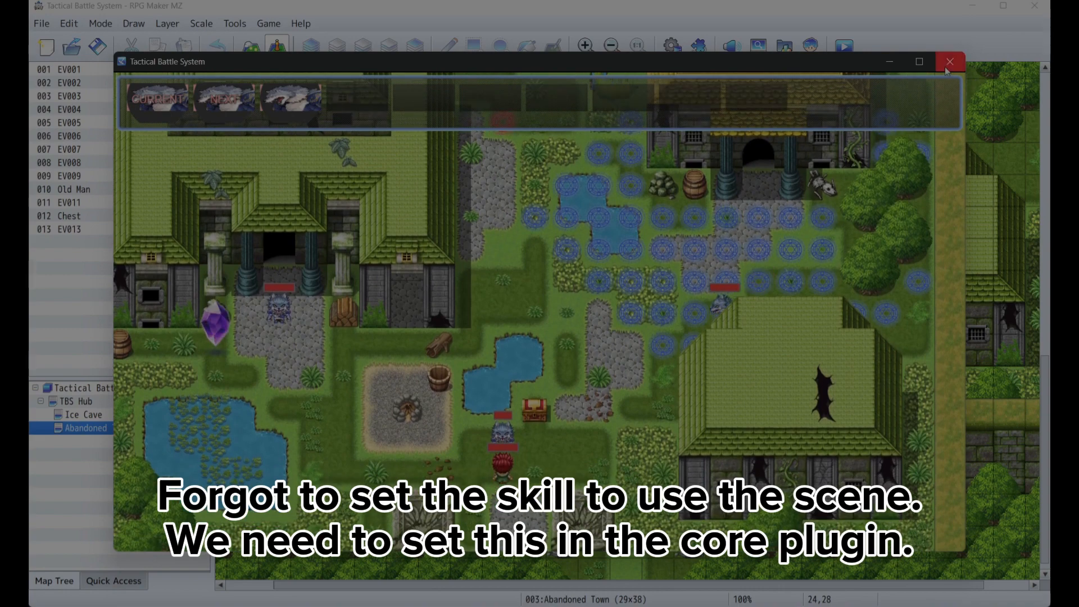
pyautogui.click(950, 62)
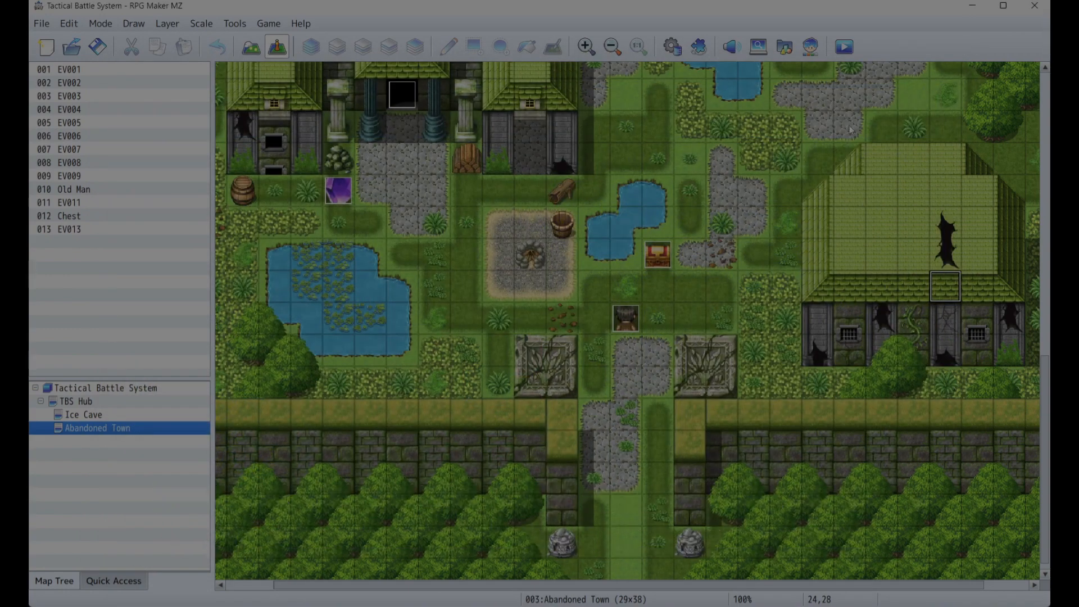
# - In the Synrec_TBS plugin's skill configurations, set the Attack (Physical) skill's Action View to scene and save the plugin settings
pyautogui.click(699, 47)
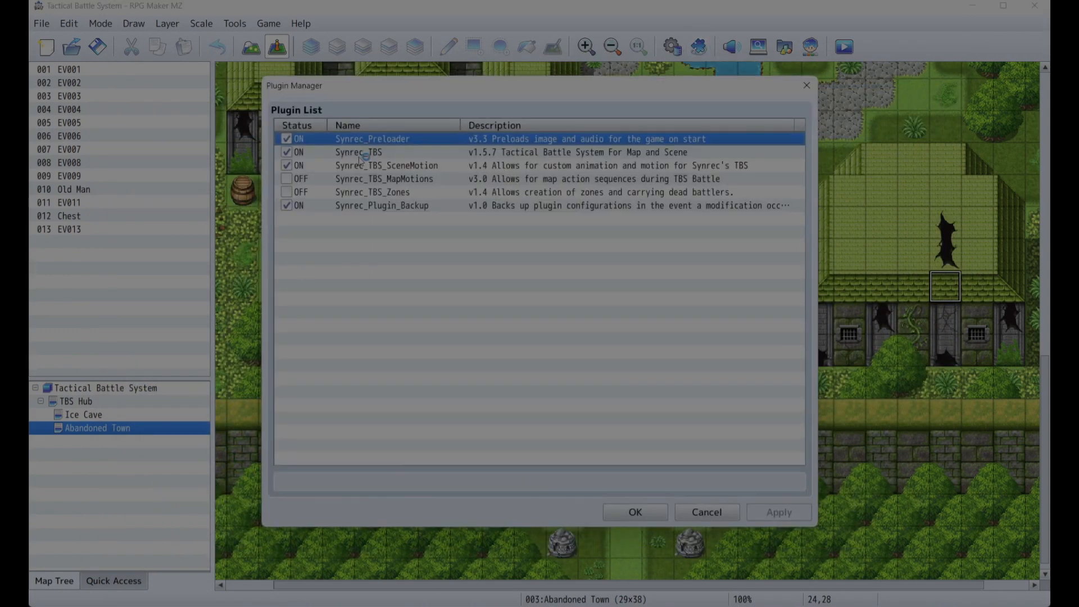
pyautogui.doubleClick(360, 153)
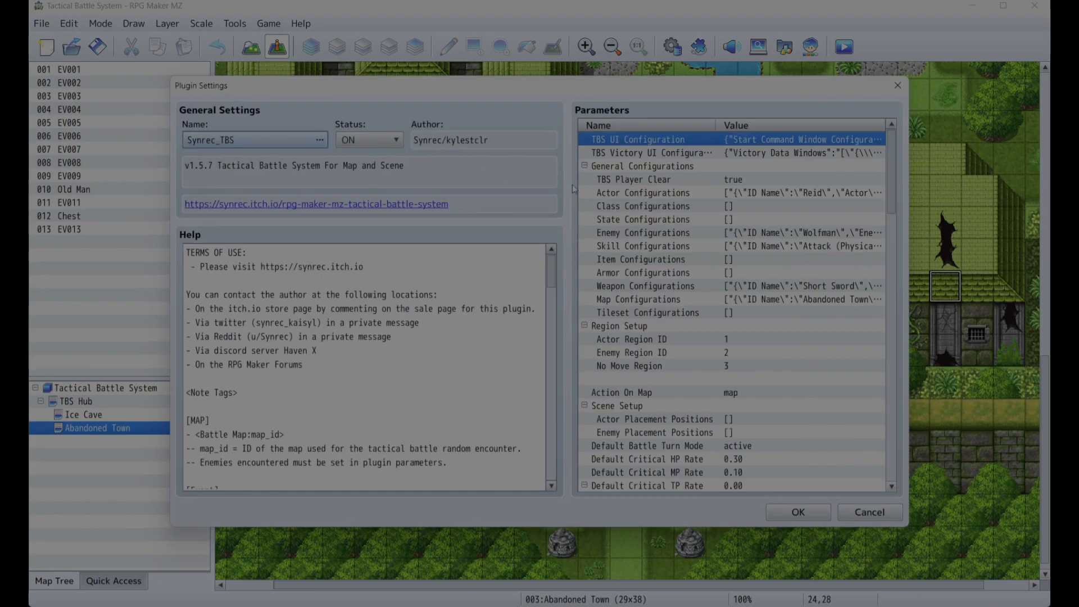
pyautogui.doubleClick(625, 248)
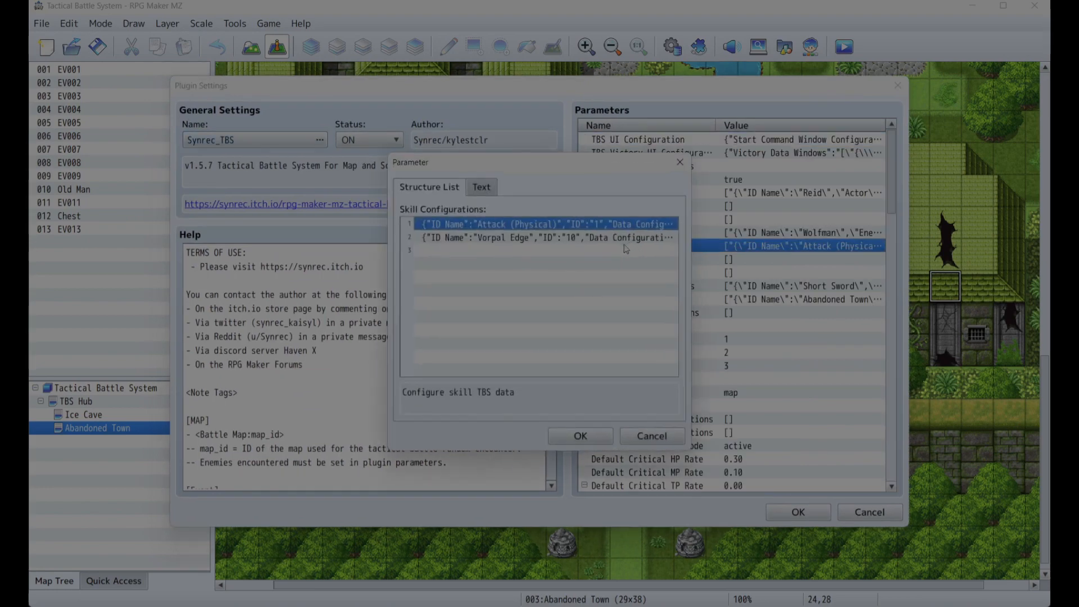
pyautogui.doubleClick(564, 228)
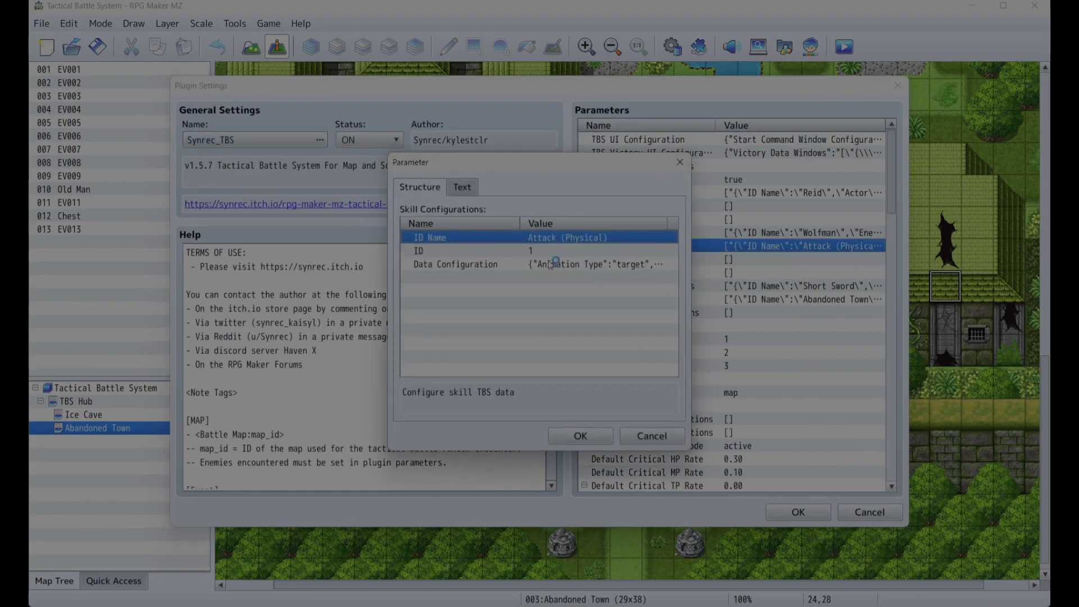
pyautogui.click(548, 265)
pyautogui.doubleClick(548, 267)
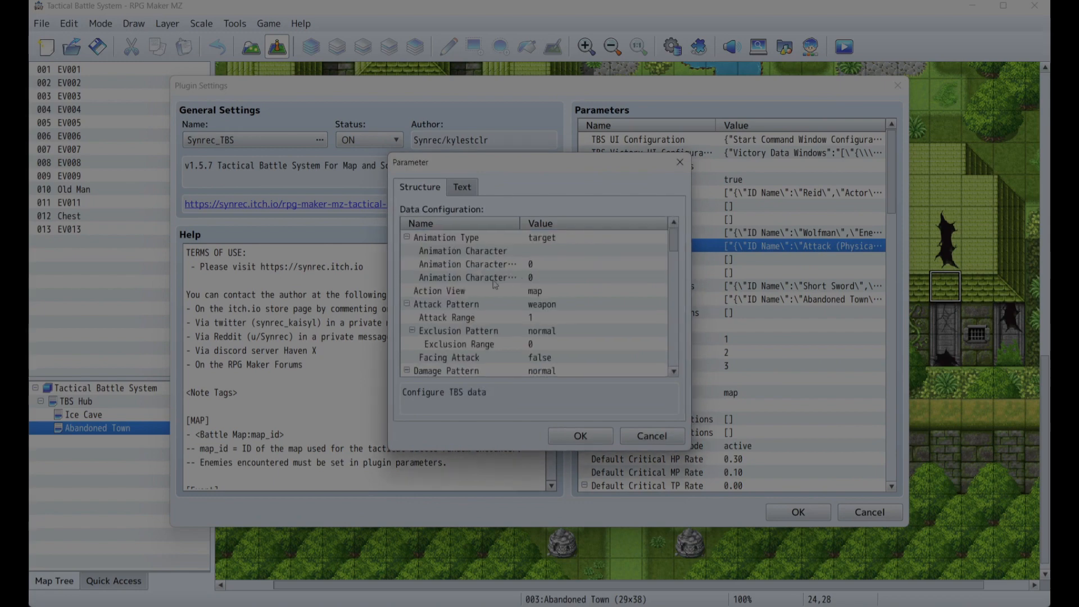
pyautogui.click(460, 292)
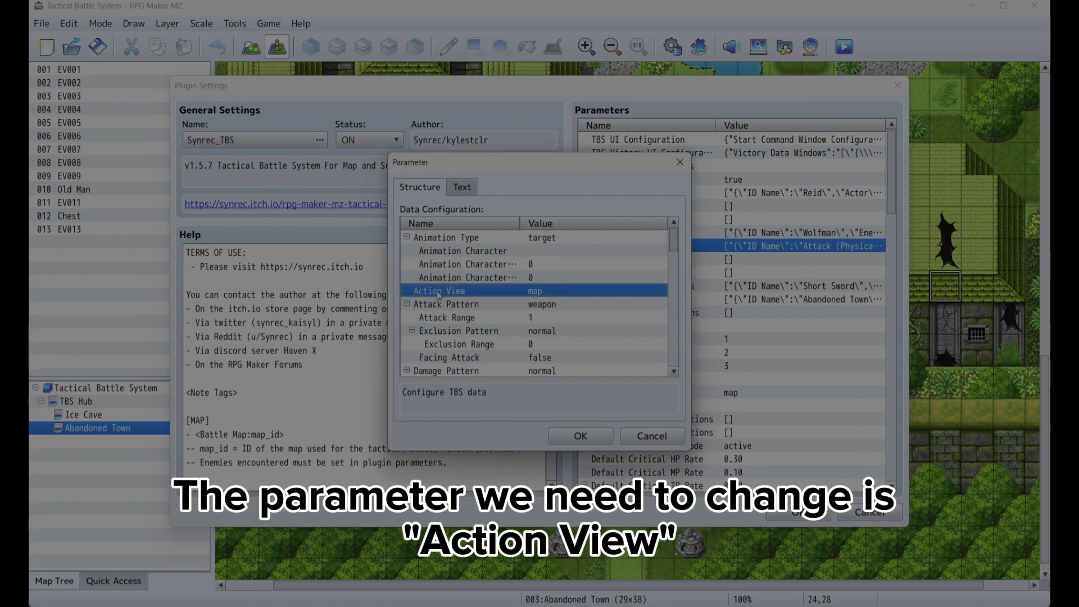
pyautogui.doubleClick(537, 294)
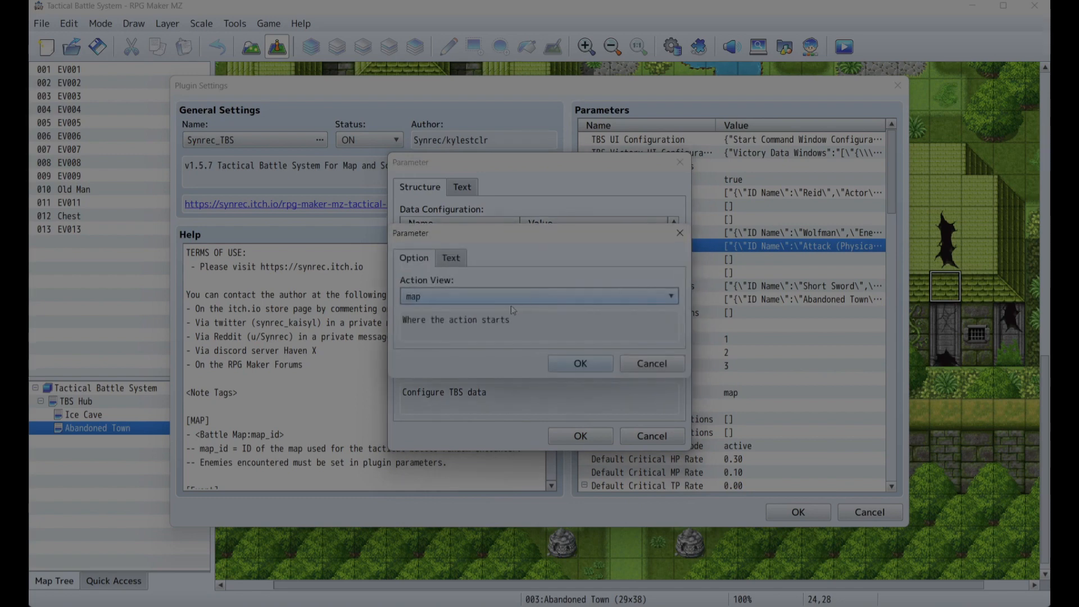
pyautogui.click(515, 298)
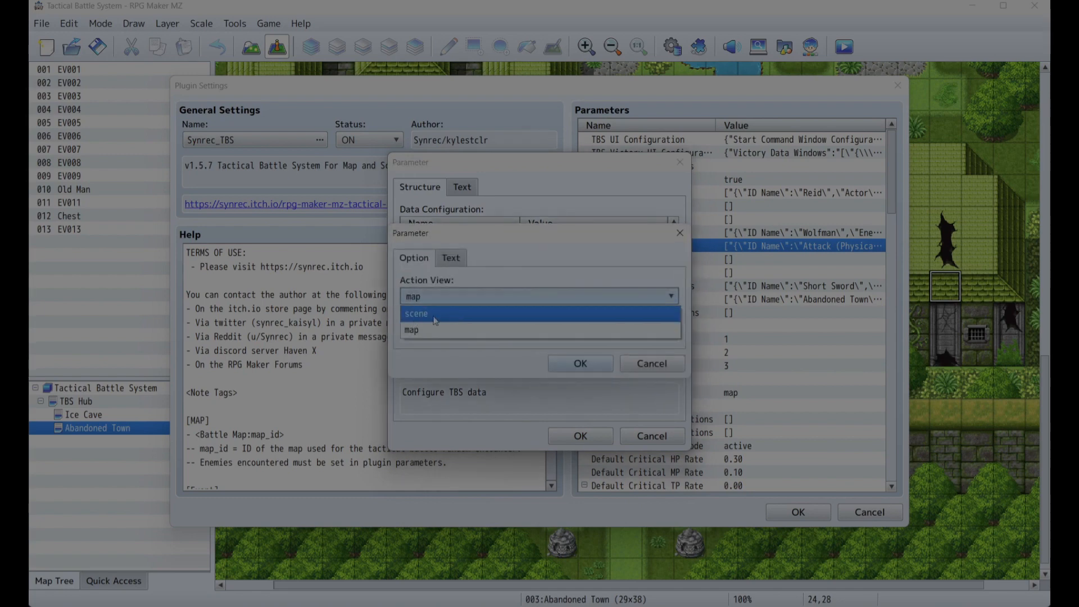
pyautogui.click(439, 315)
pyautogui.click(582, 365)
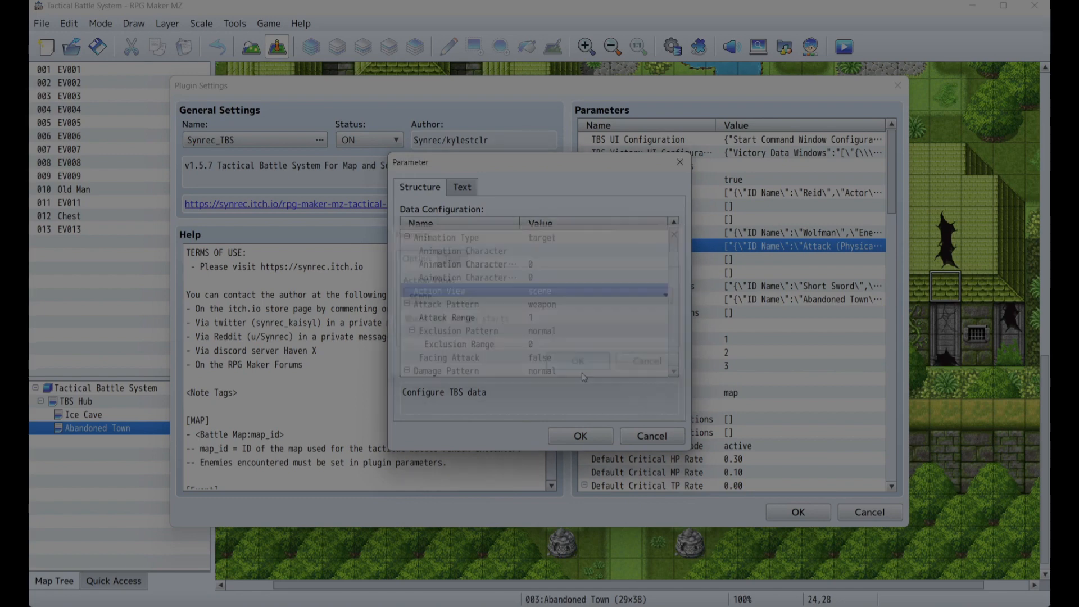
pyautogui.click(589, 443)
pyautogui.click(589, 443)
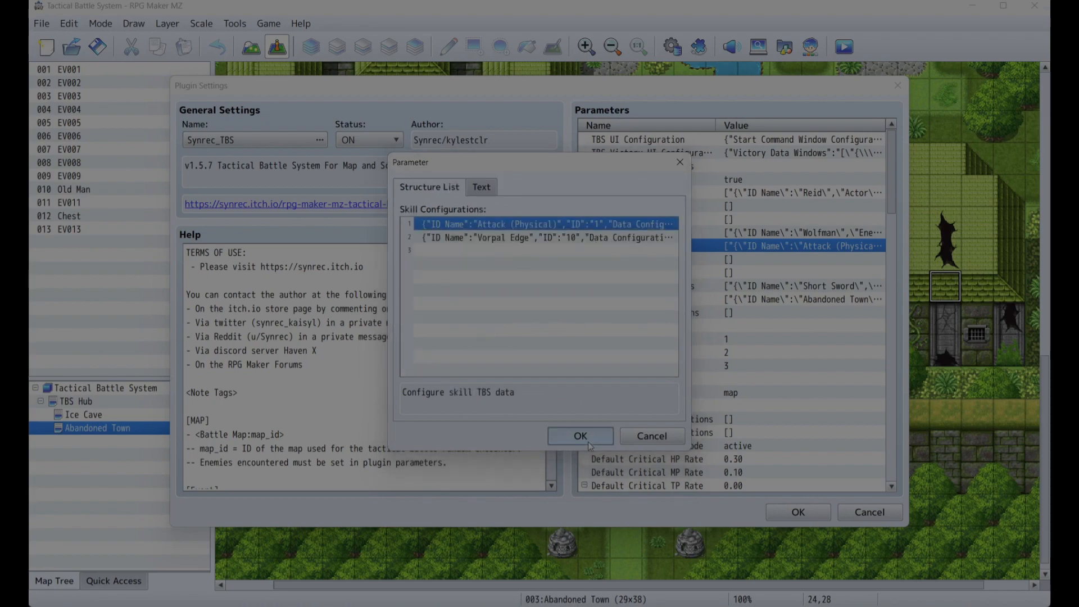
pyautogui.click(589, 443)
pyautogui.click(796, 511)
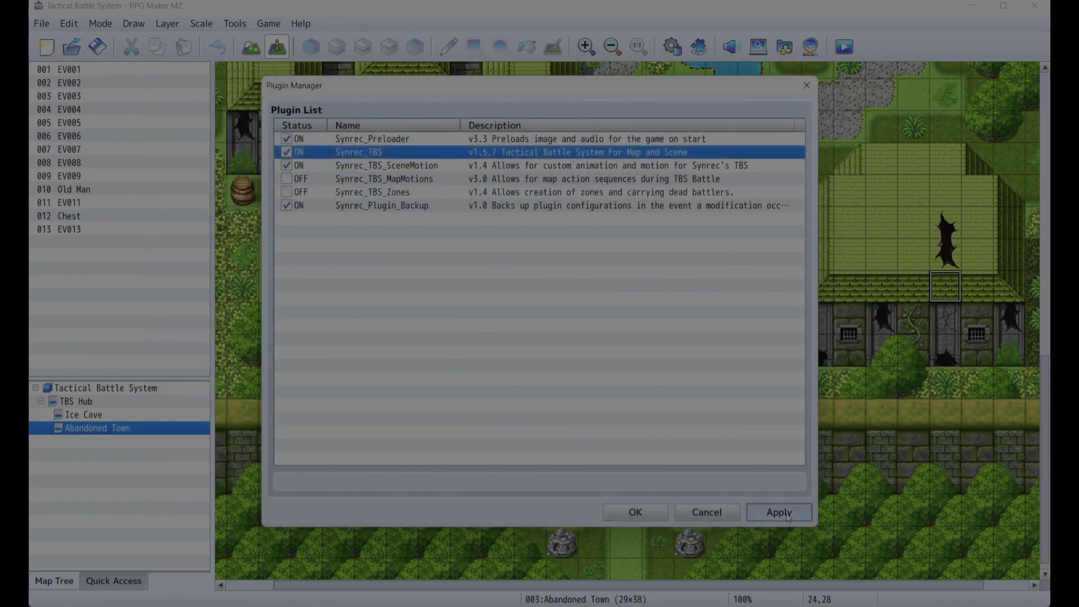
pyautogui.click(636, 512)
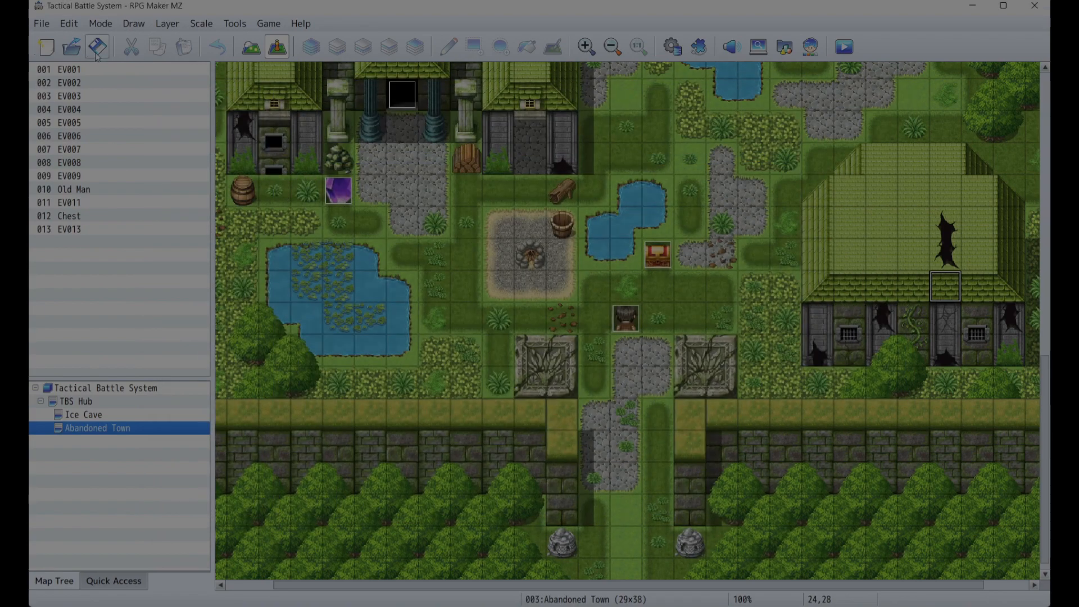
# - Start a playtest, begin a new game, and accept the offer to travel to the abandoned town
pyautogui.click(844, 47)
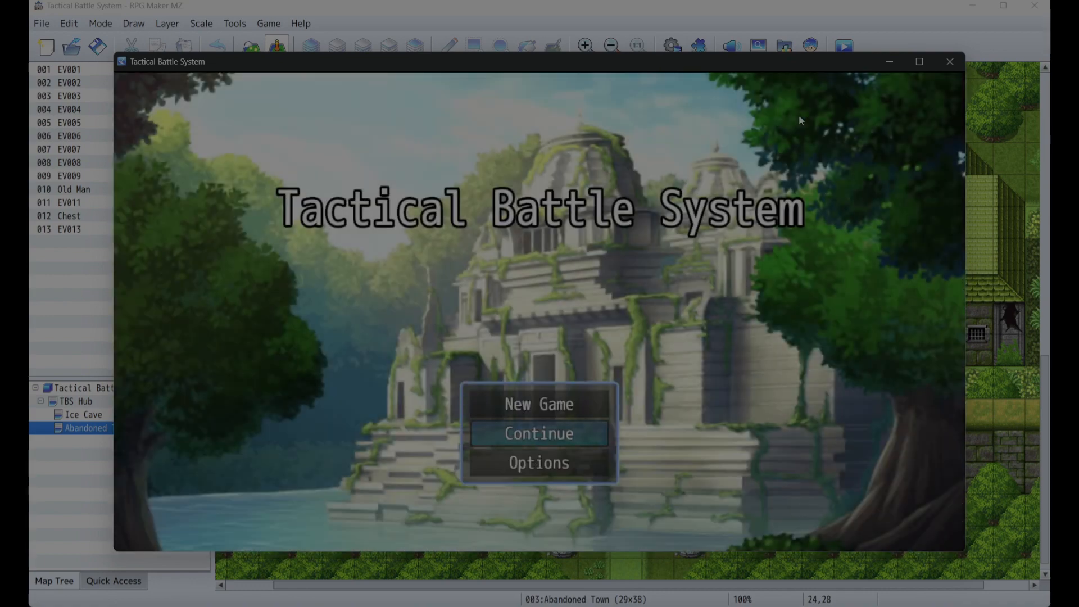
pyautogui.press('Up')
pyautogui.press('Return')
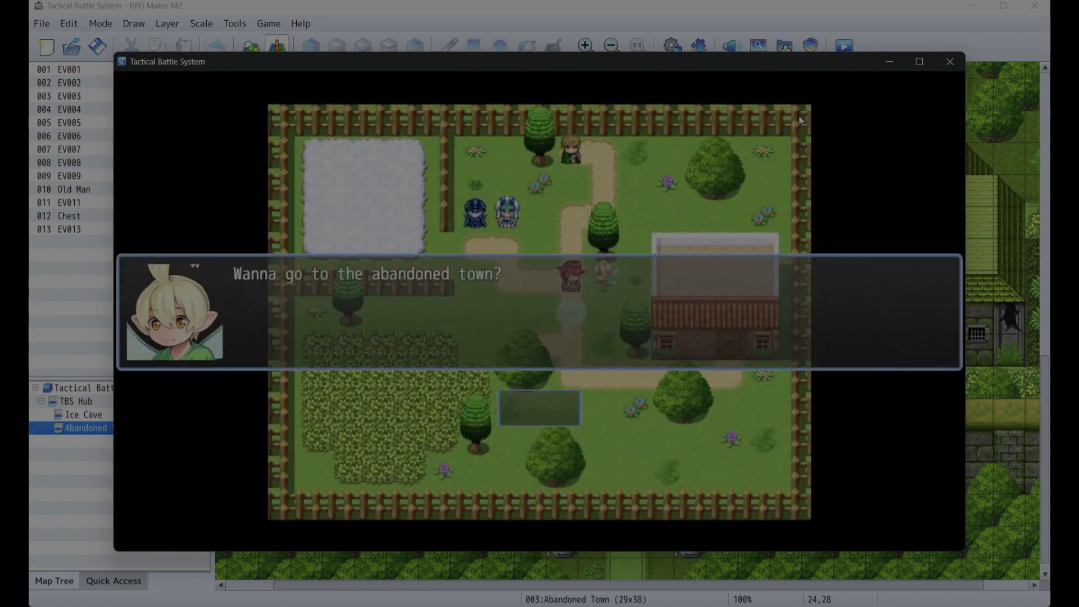
pyautogui.press('Return')
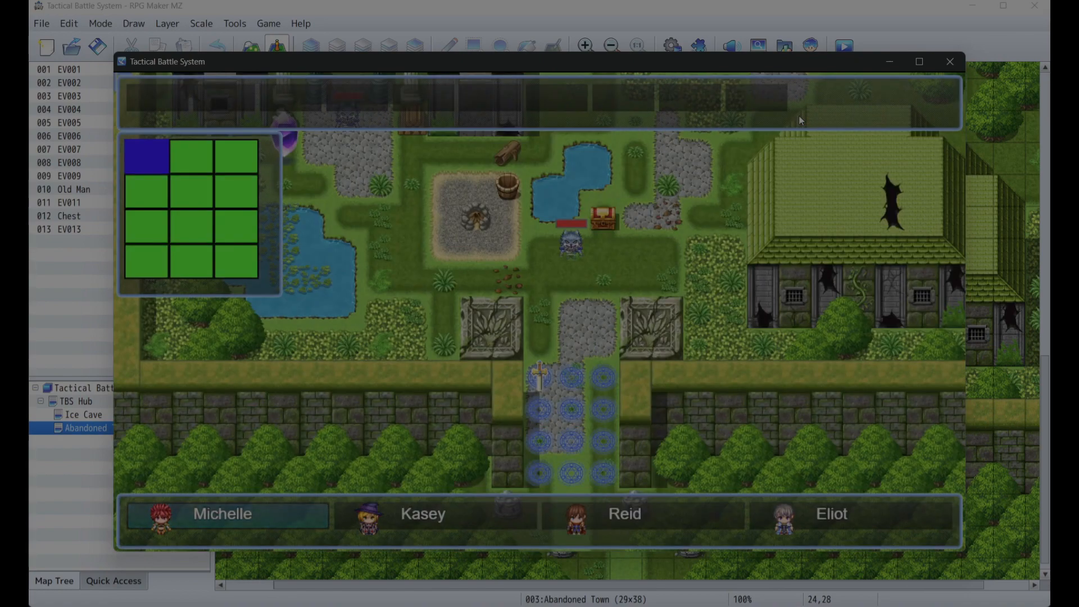
# - Deploy Michelle on a placement tile, start the battle and choose her first command
pyautogui.press('Right')
pyautogui.press('Return')
pyautogui.press('Escape')
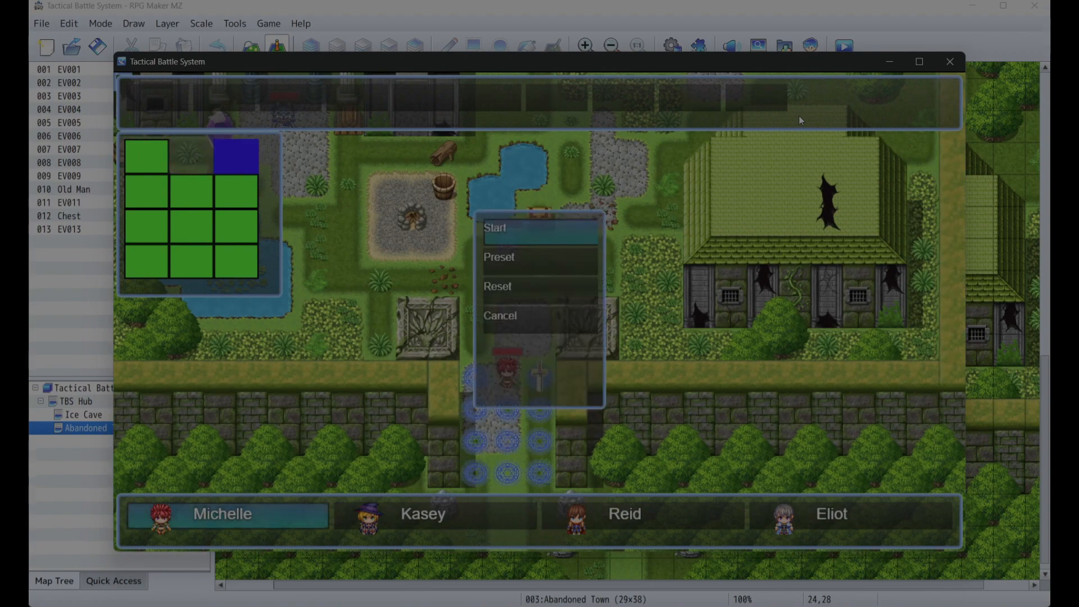
pyautogui.press('Return')
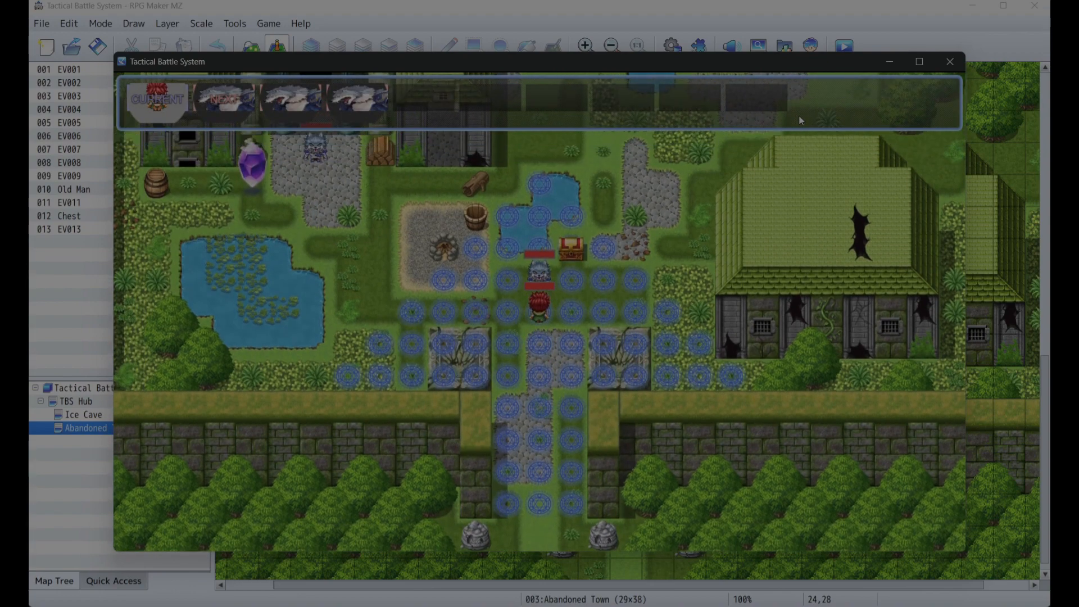
pyautogui.press('Return')
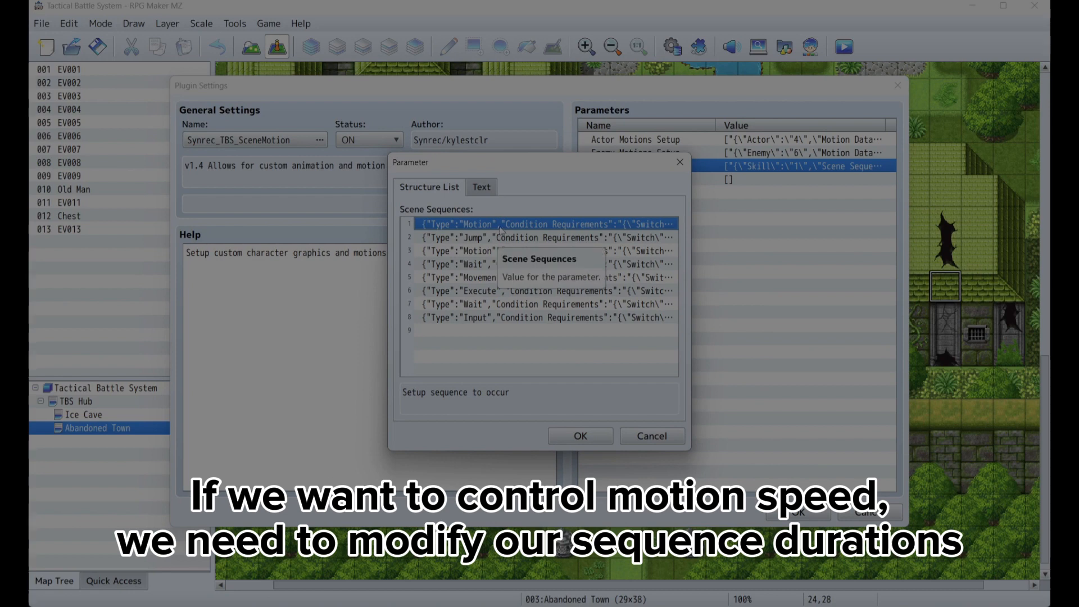
# - Inspect the settings of the first Motion scene sequence without changing them
pyautogui.doubleClick(499, 226)
pyautogui.scroll(-2, 586, 366)
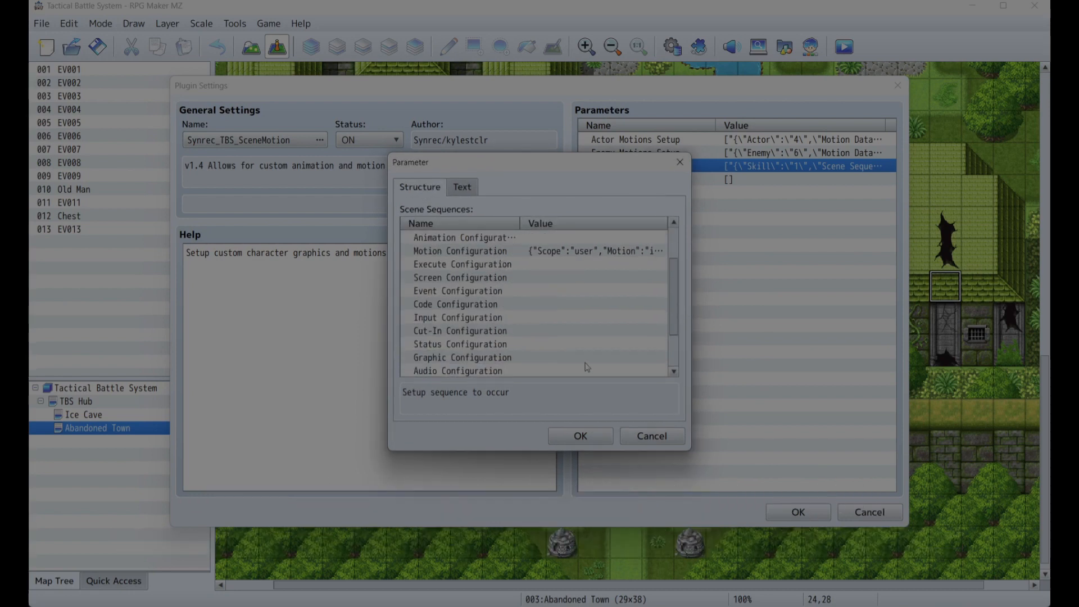
pyautogui.click(644, 434)
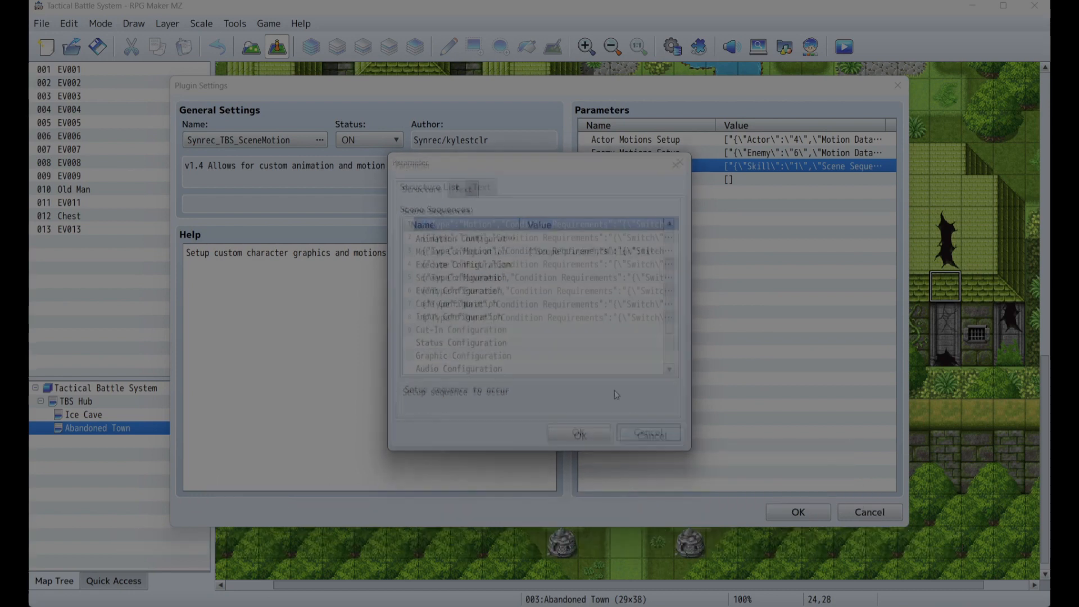
# - Open the Jump sequence's Jump Configuration and select its Duration setting for editing
pyautogui.doubleClick(484, 239)
pyautogui.scroll(-3, 486, 273)
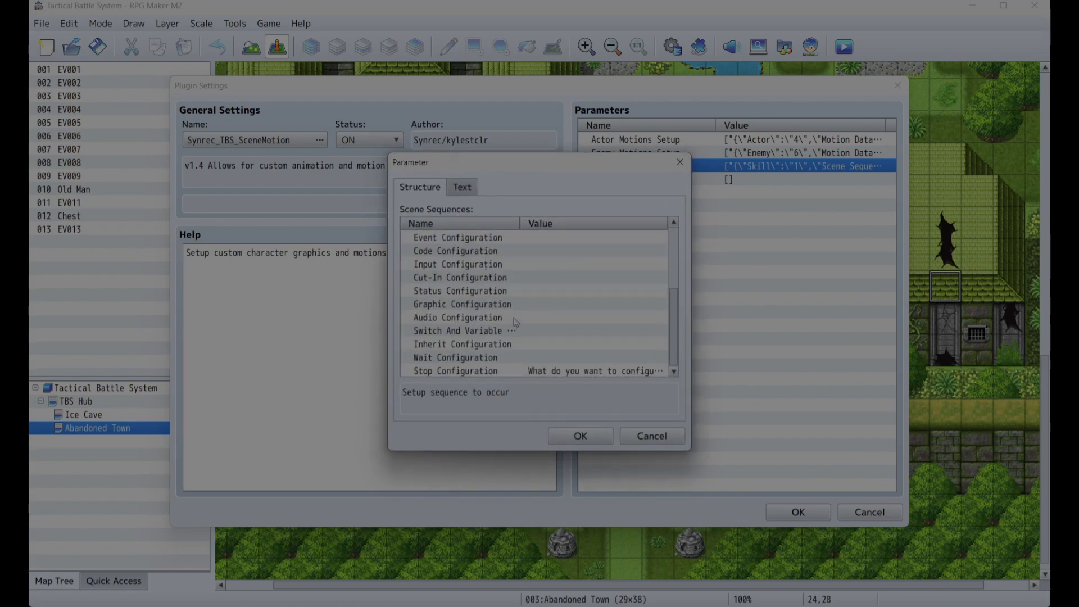
pyautogui.scroll(3, 515, 317)
pyautogui.doubleClick(507, 278)
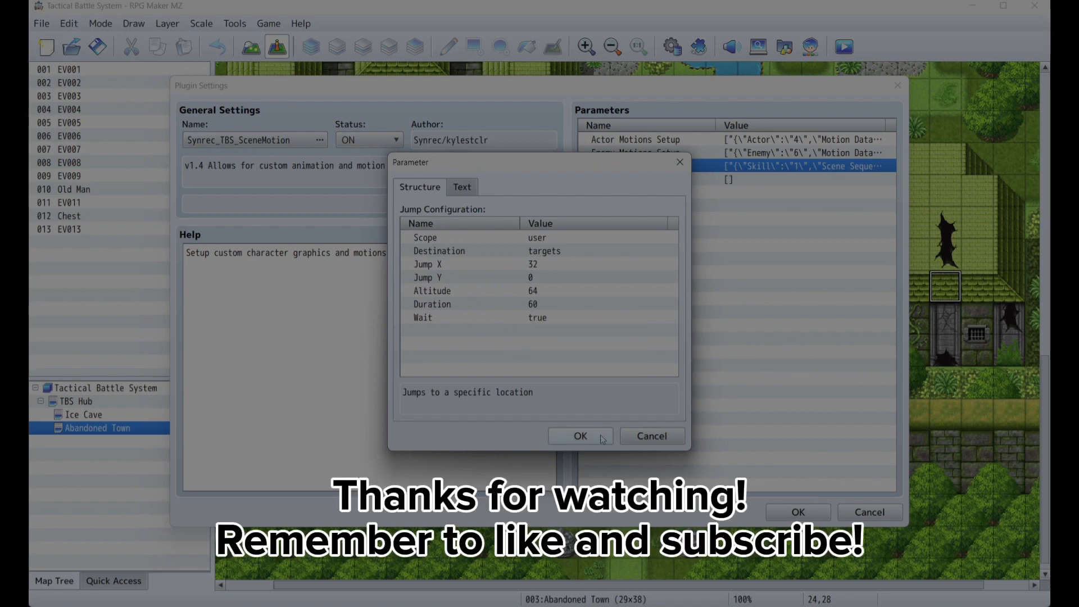
pyautogui.click(537, 307)
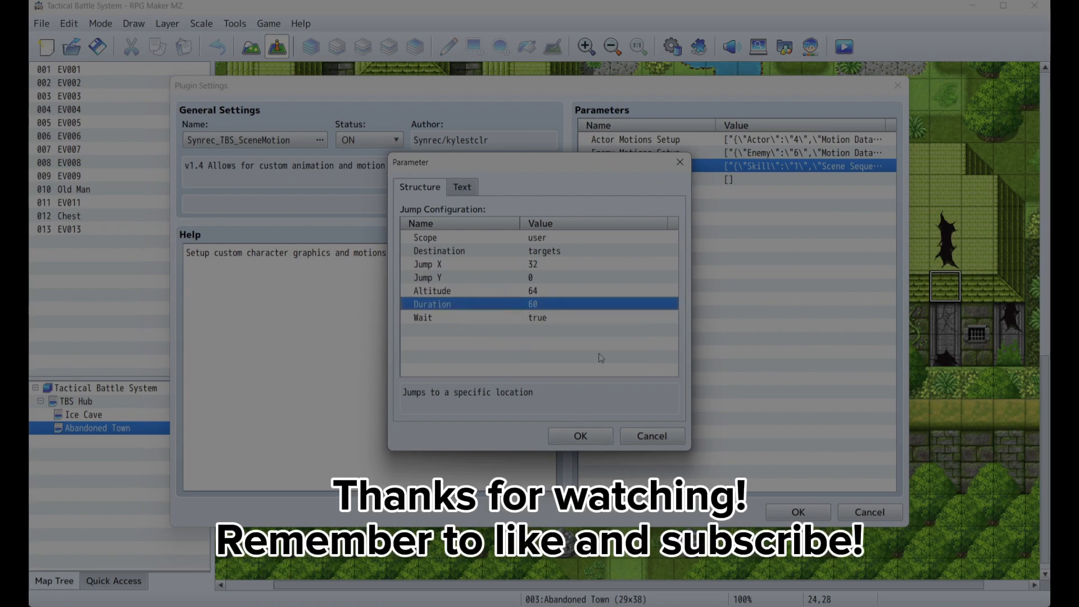